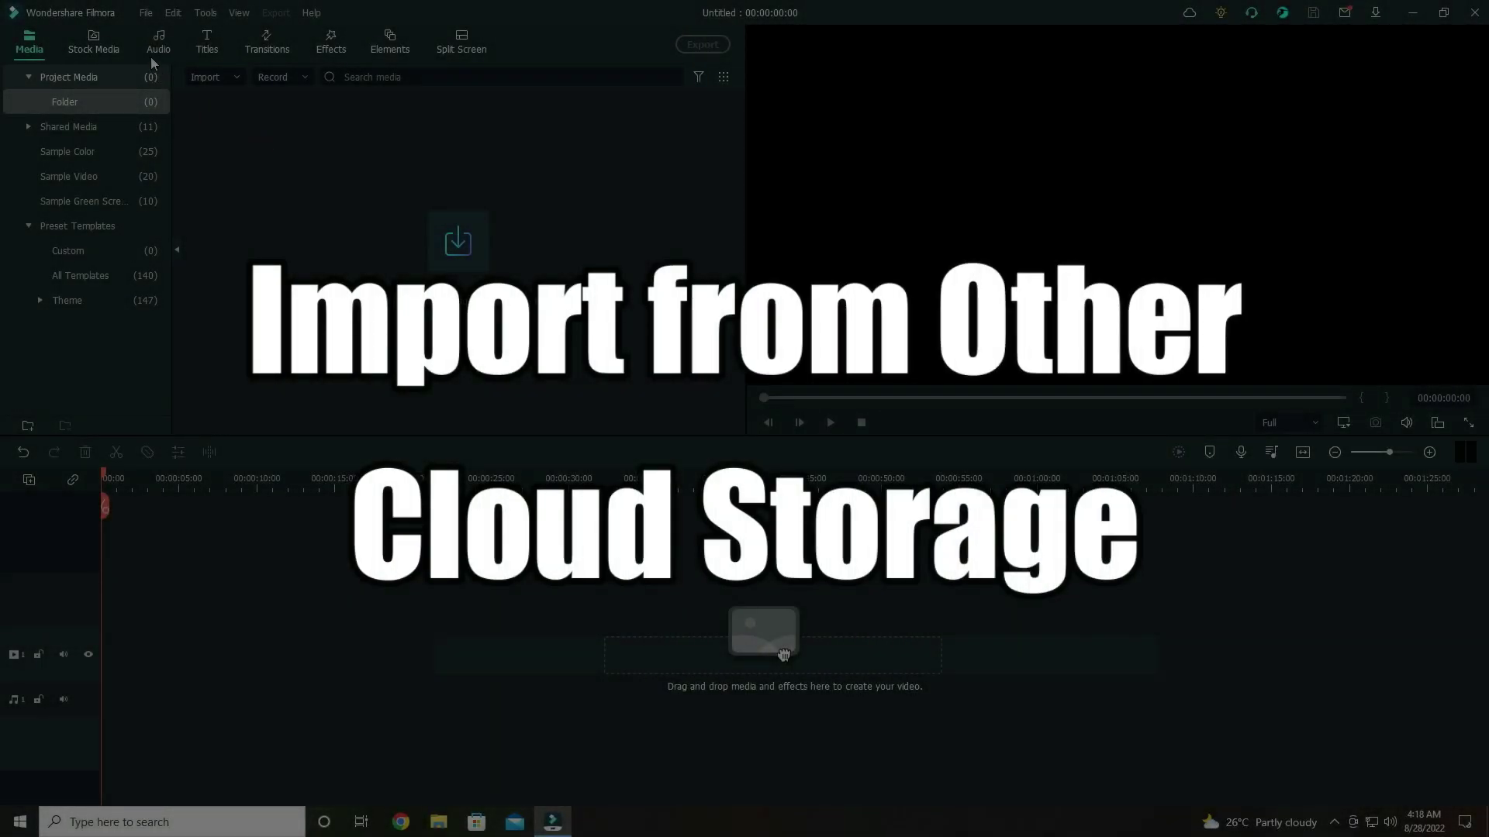
Choose Google Drive under File > Import Media > Import from other Apps
click(145, 13)
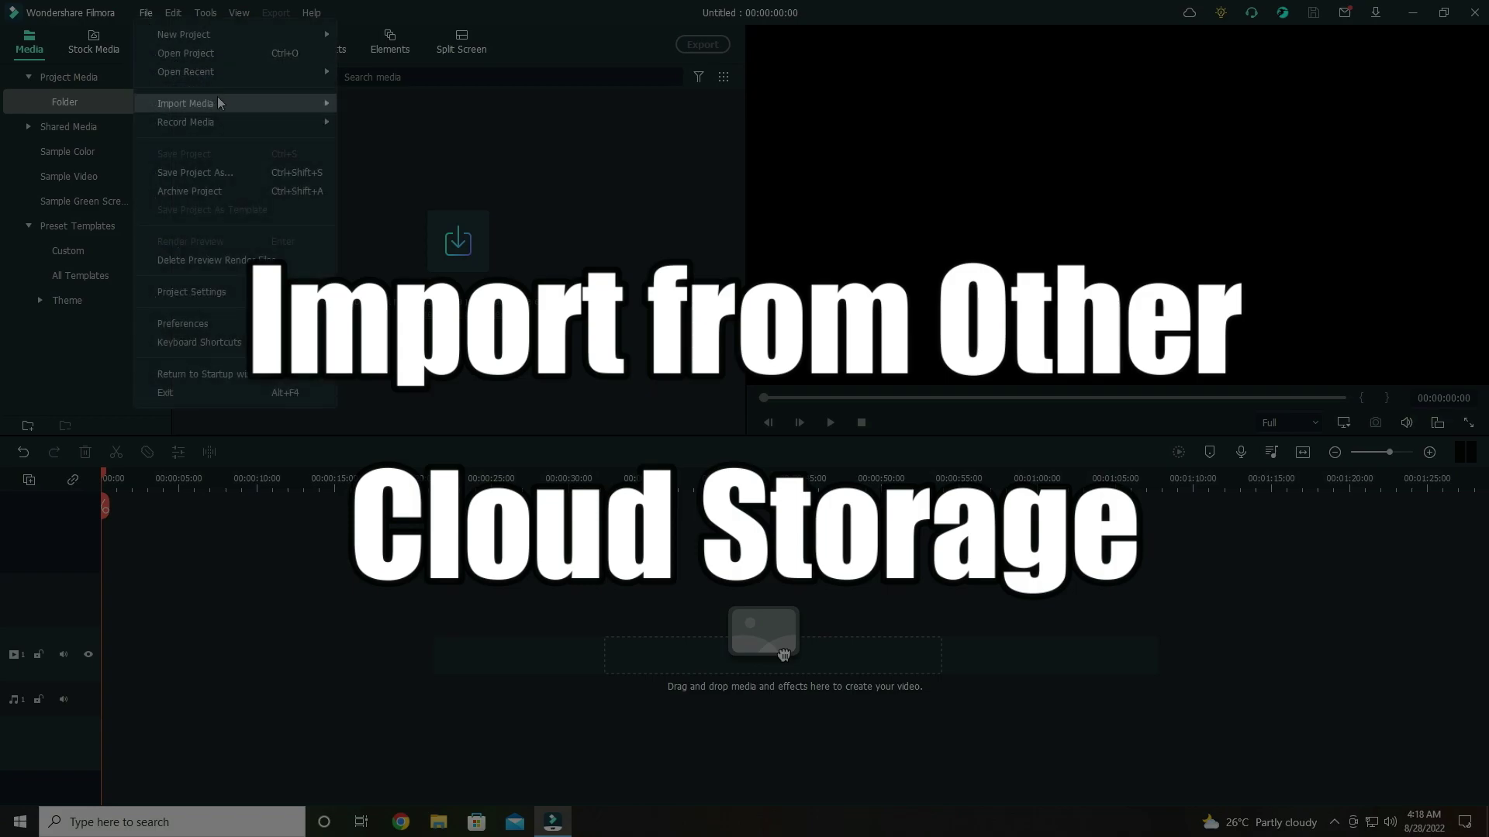
mouse_move(219, 103)
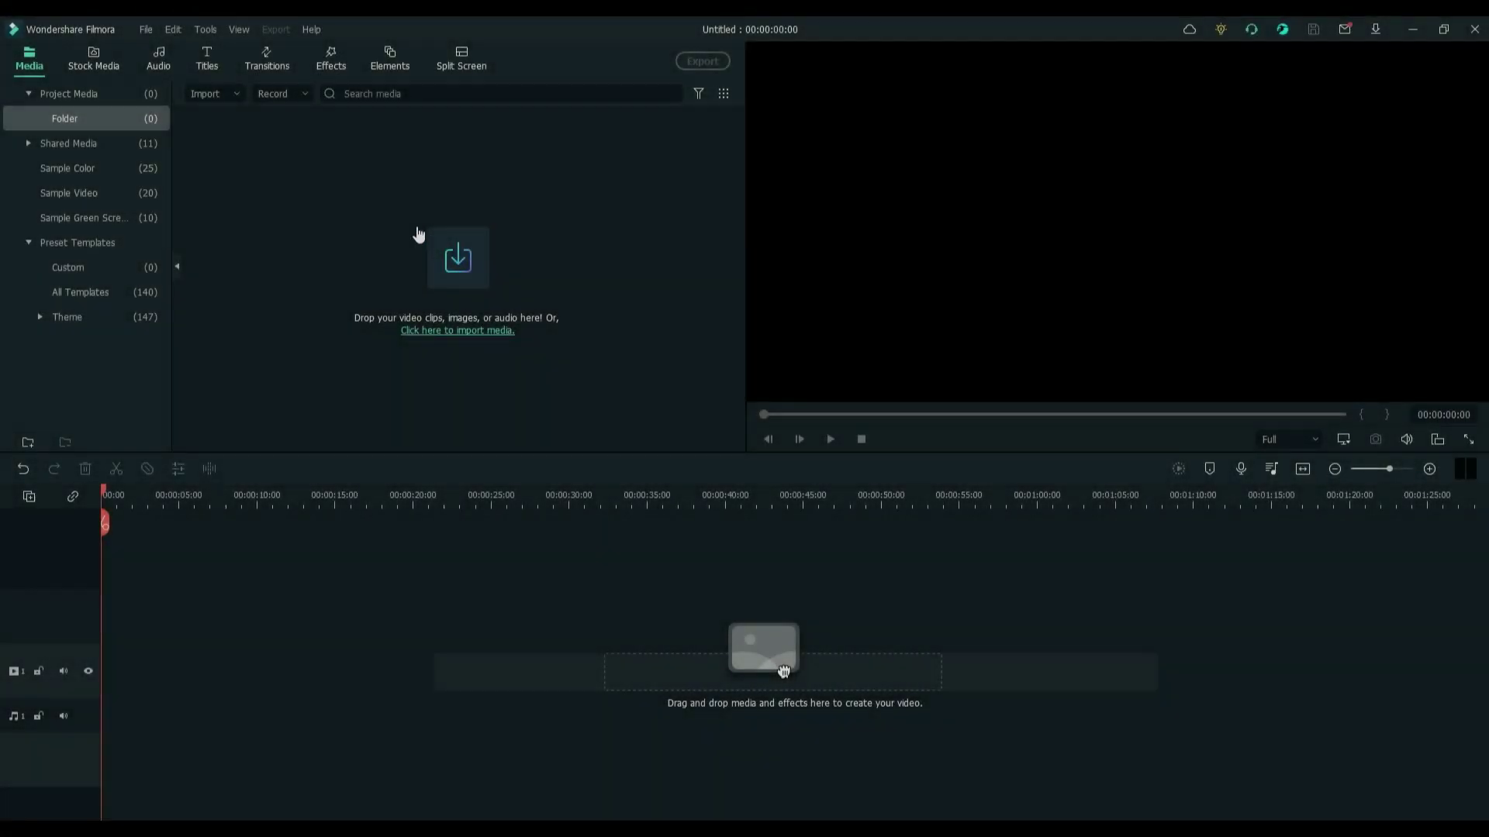
click(146, 29)
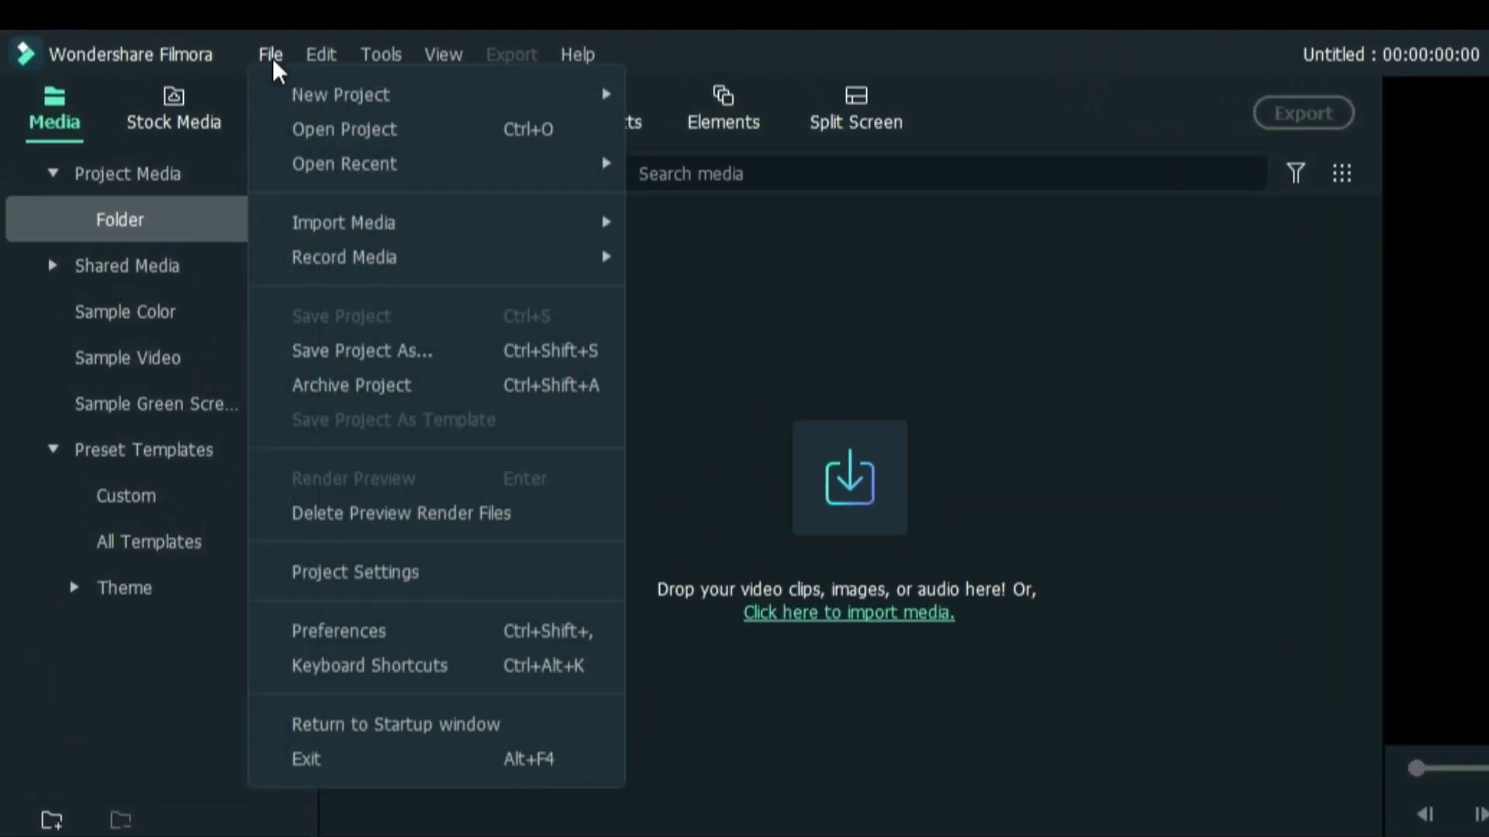
click(416, 224)
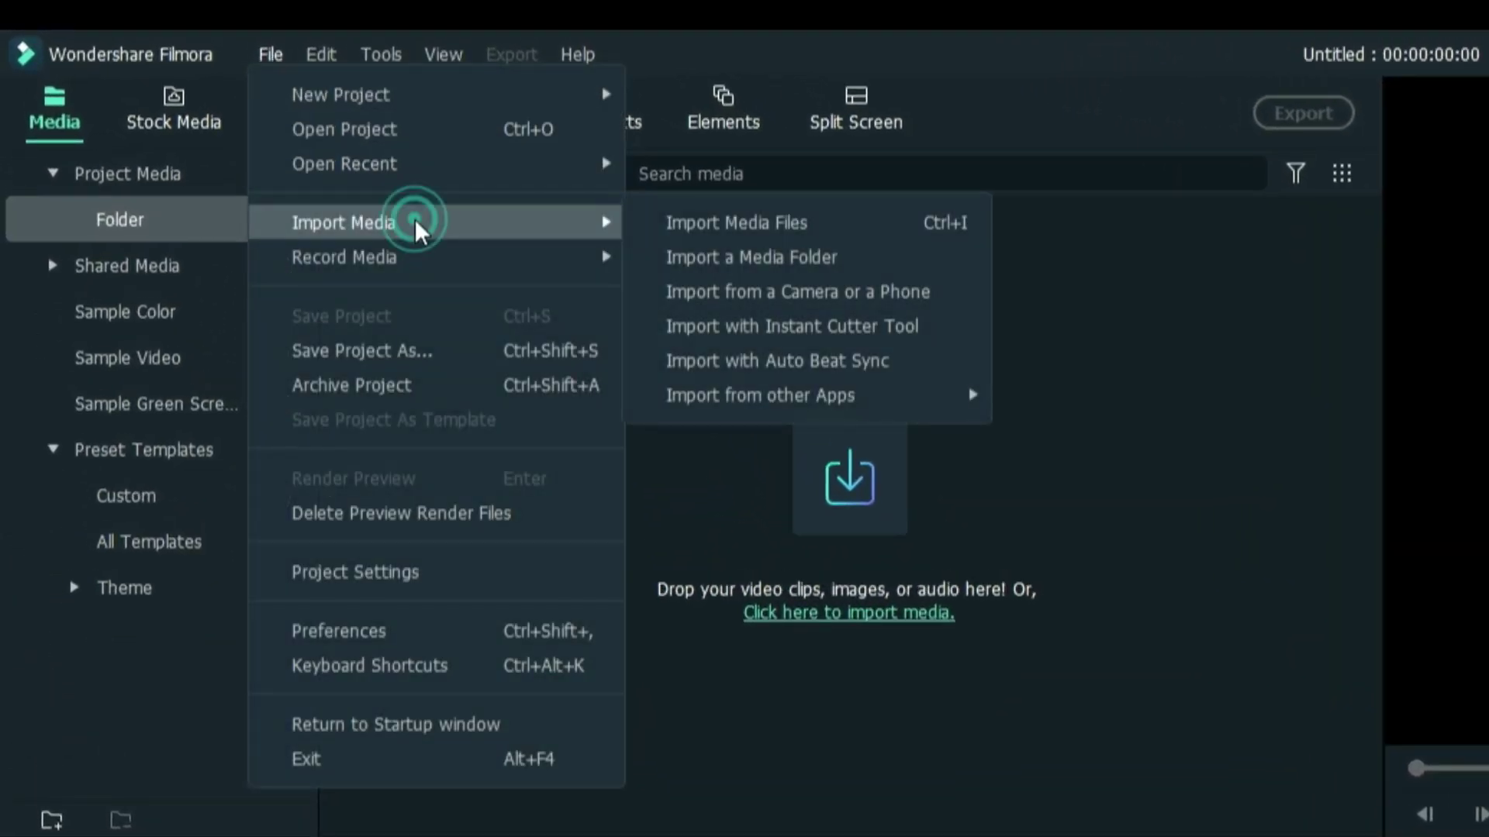
mouse_move(809, 397)
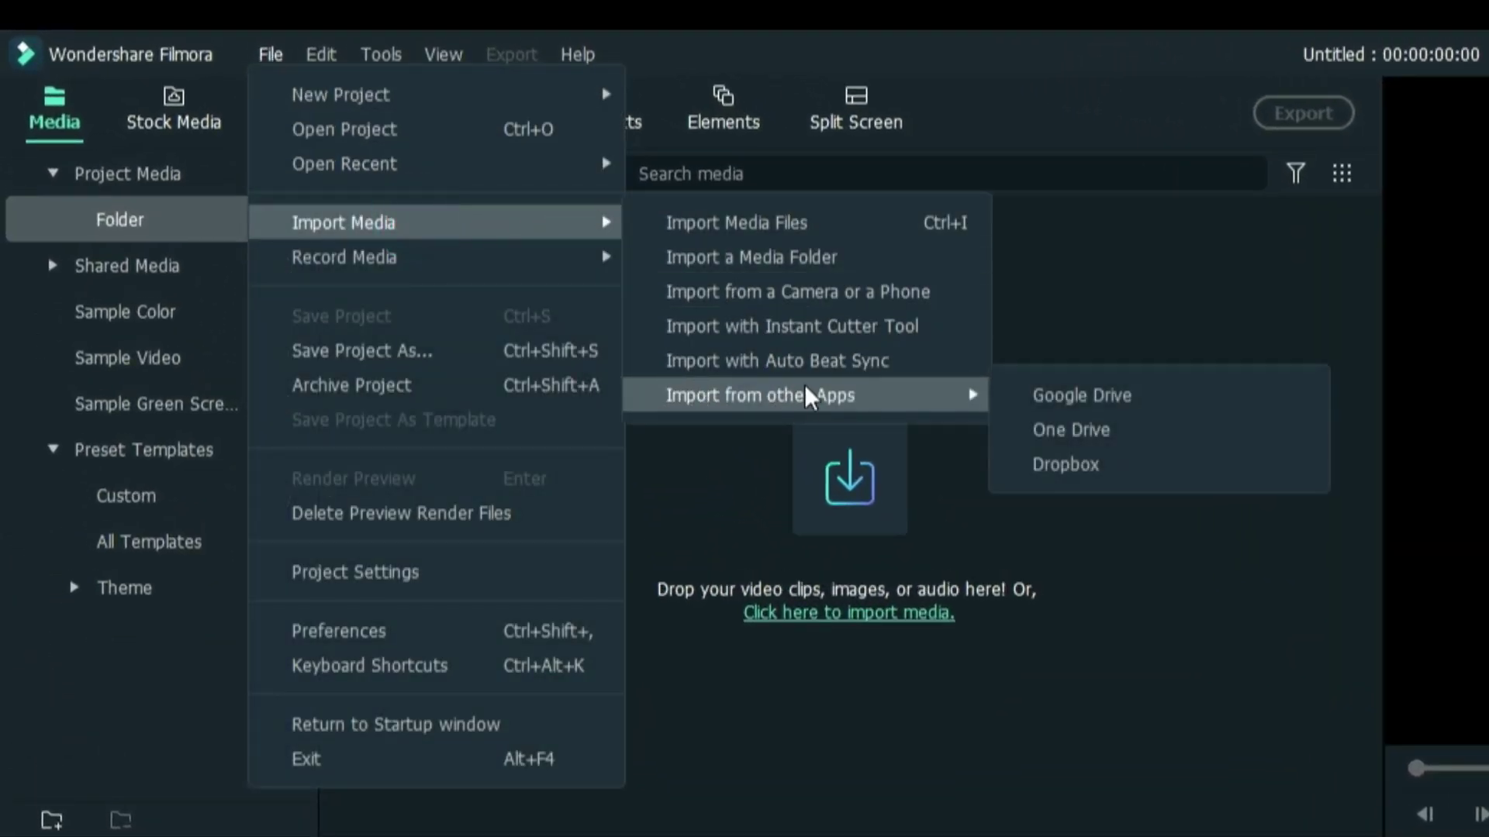
click(866, 389)
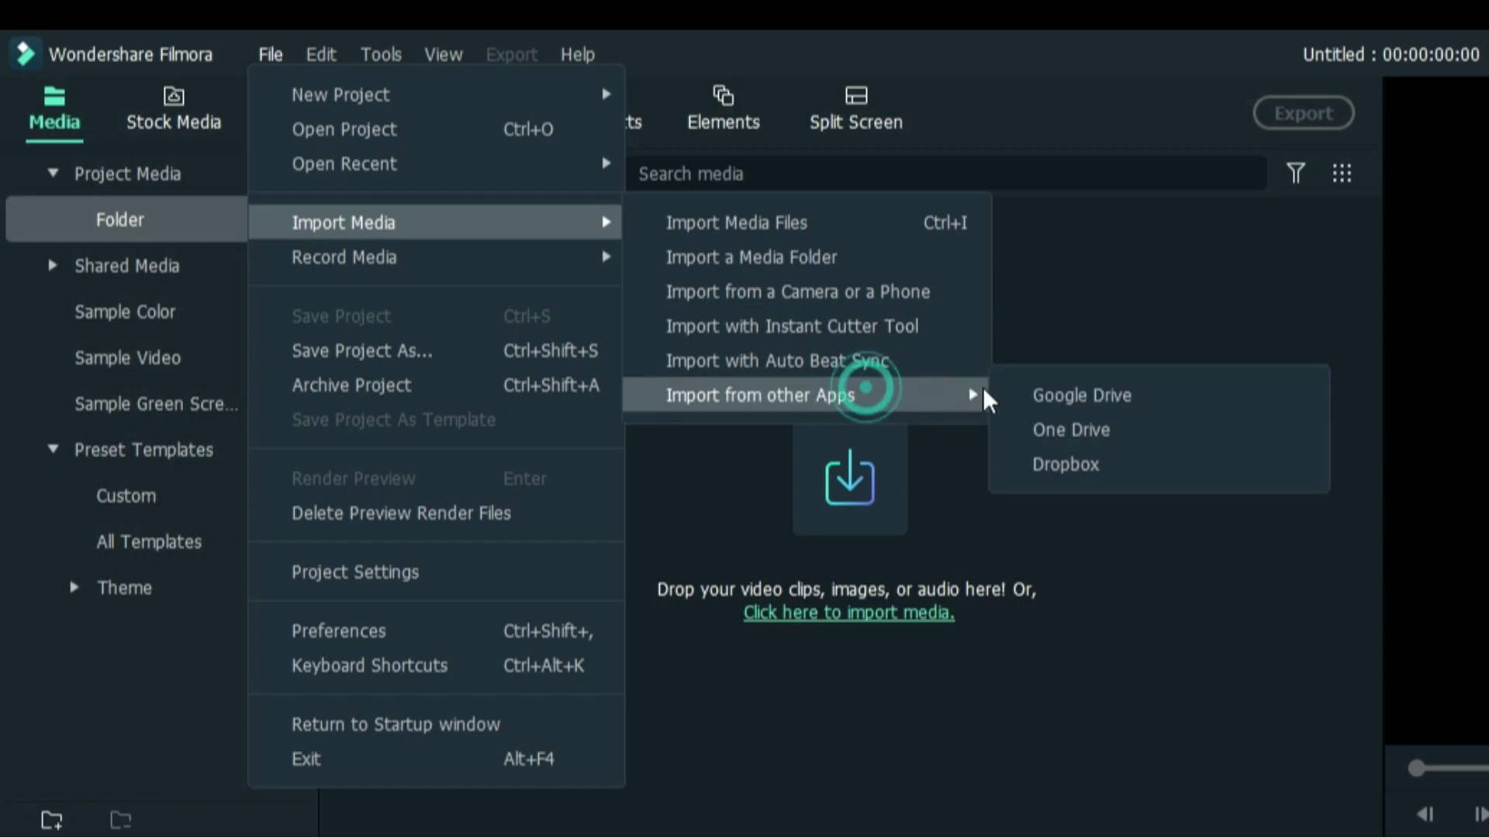
click(1032, 396)
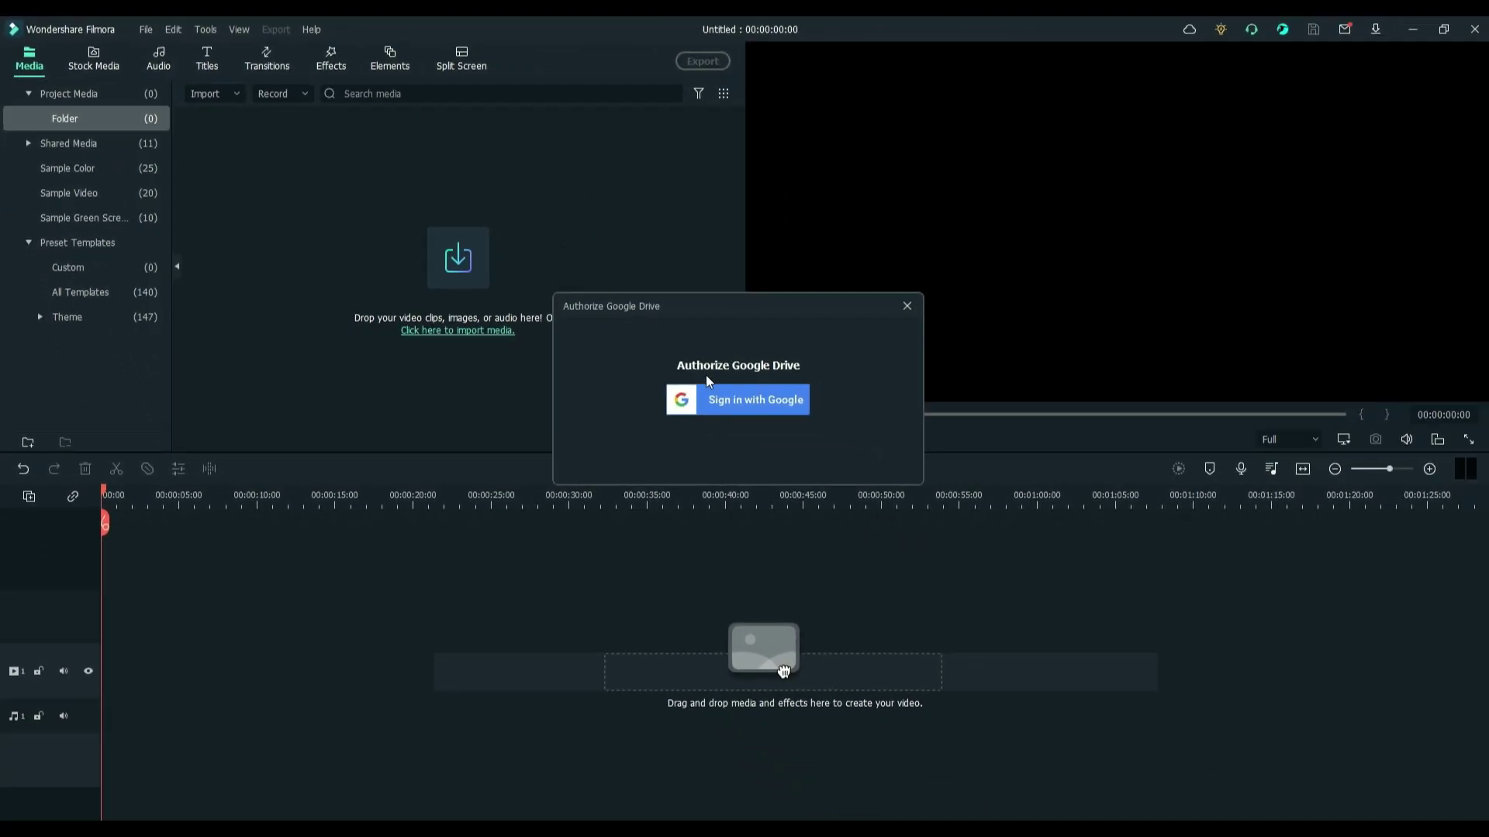
Sign in with the second Google account, grant Filmora access, and return to the Filmora editor
click(723, 400)
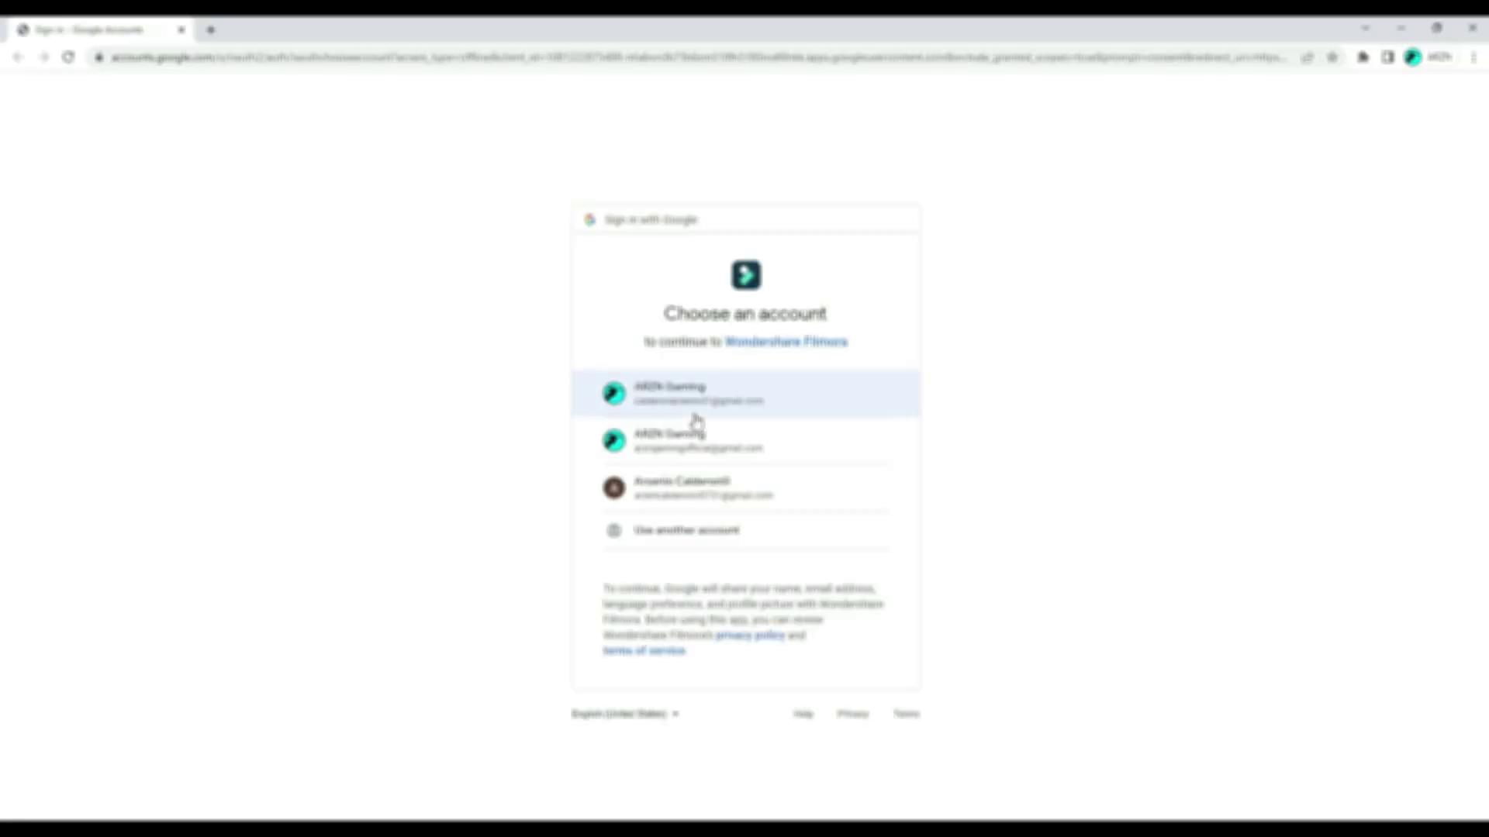
click(702, 443)
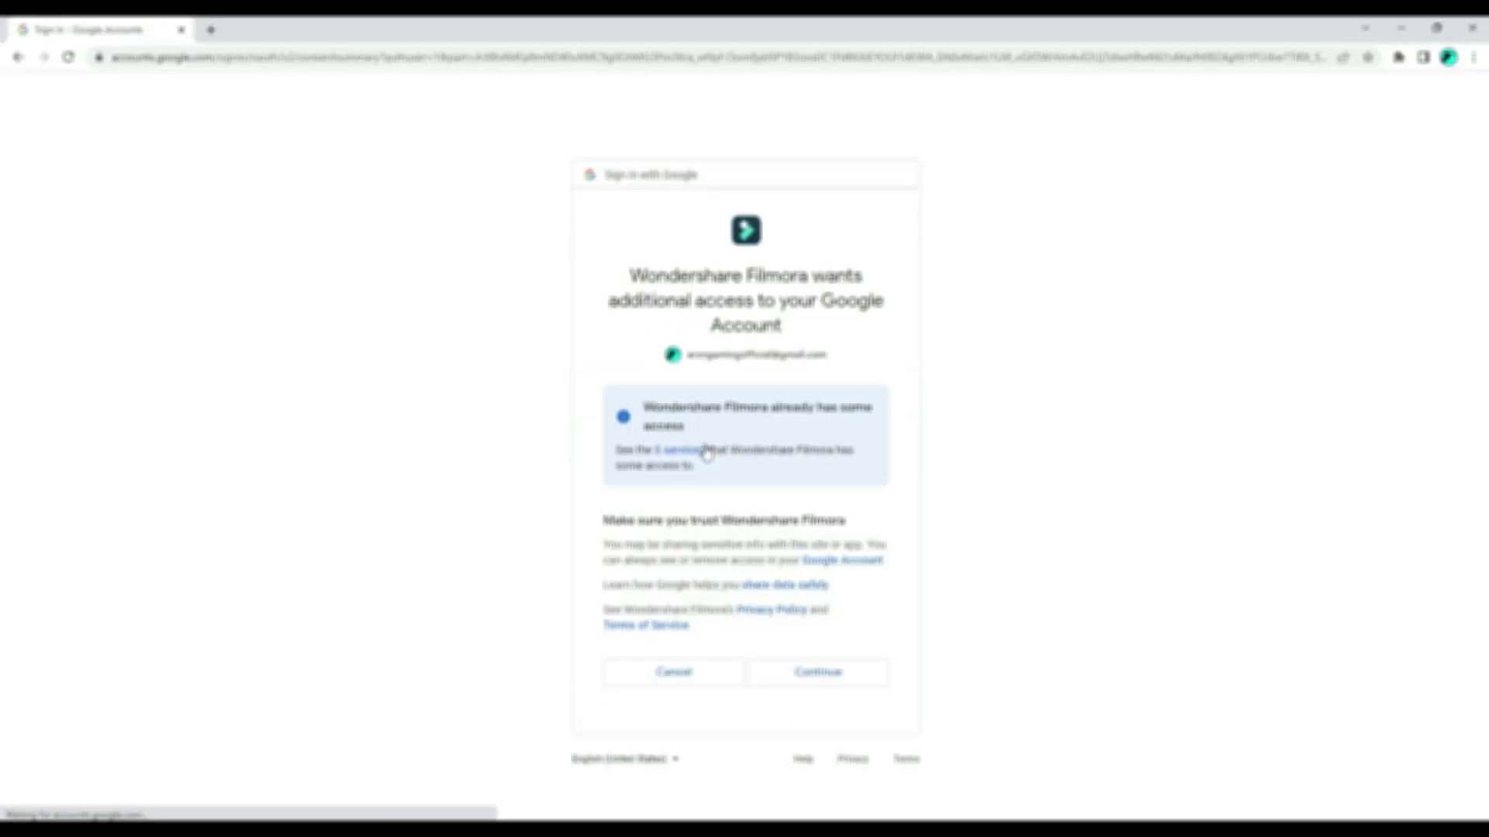
click(799, 674)
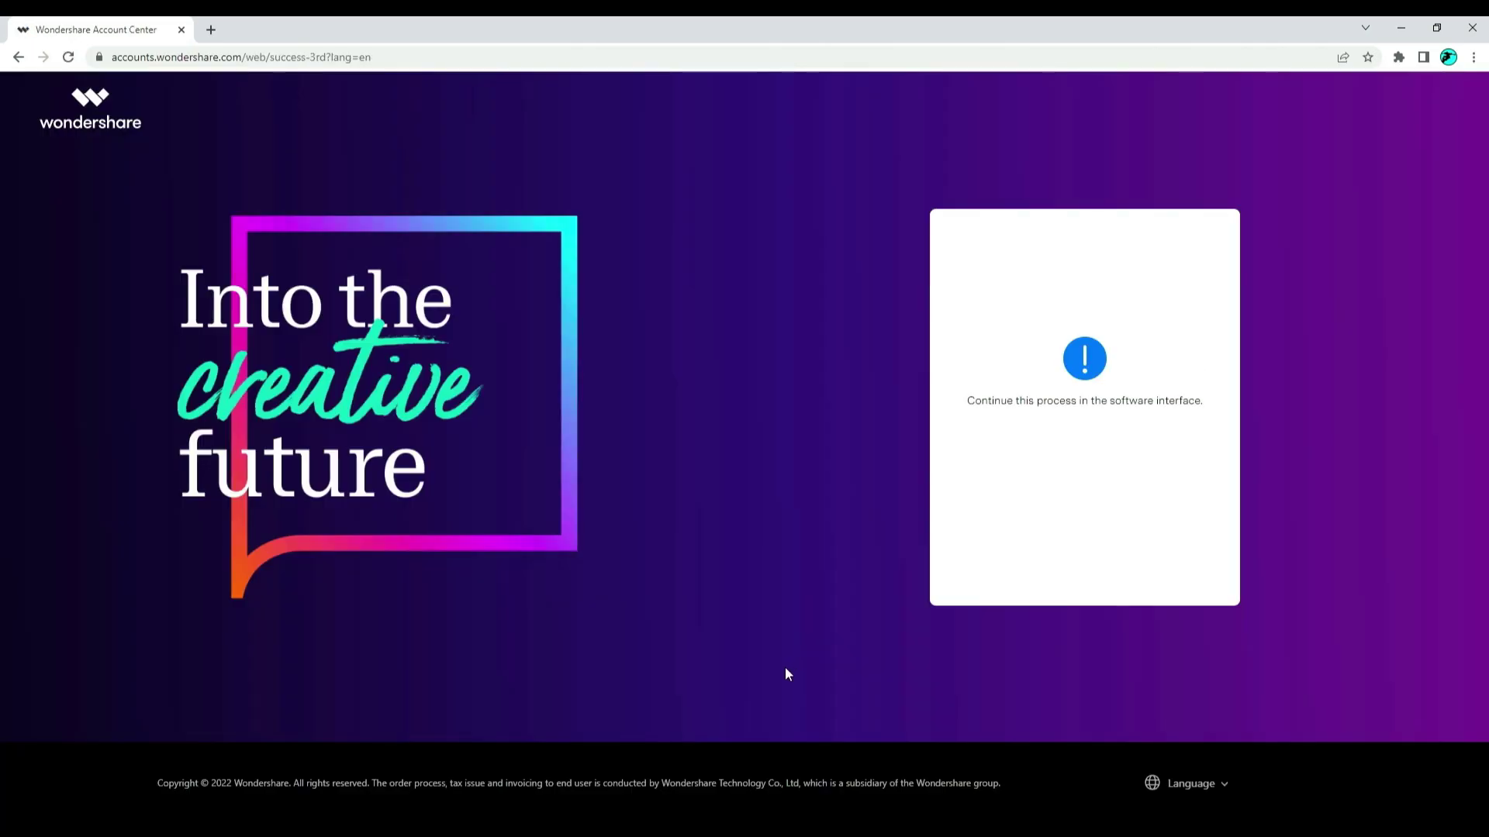
mouse_move(552, 818)
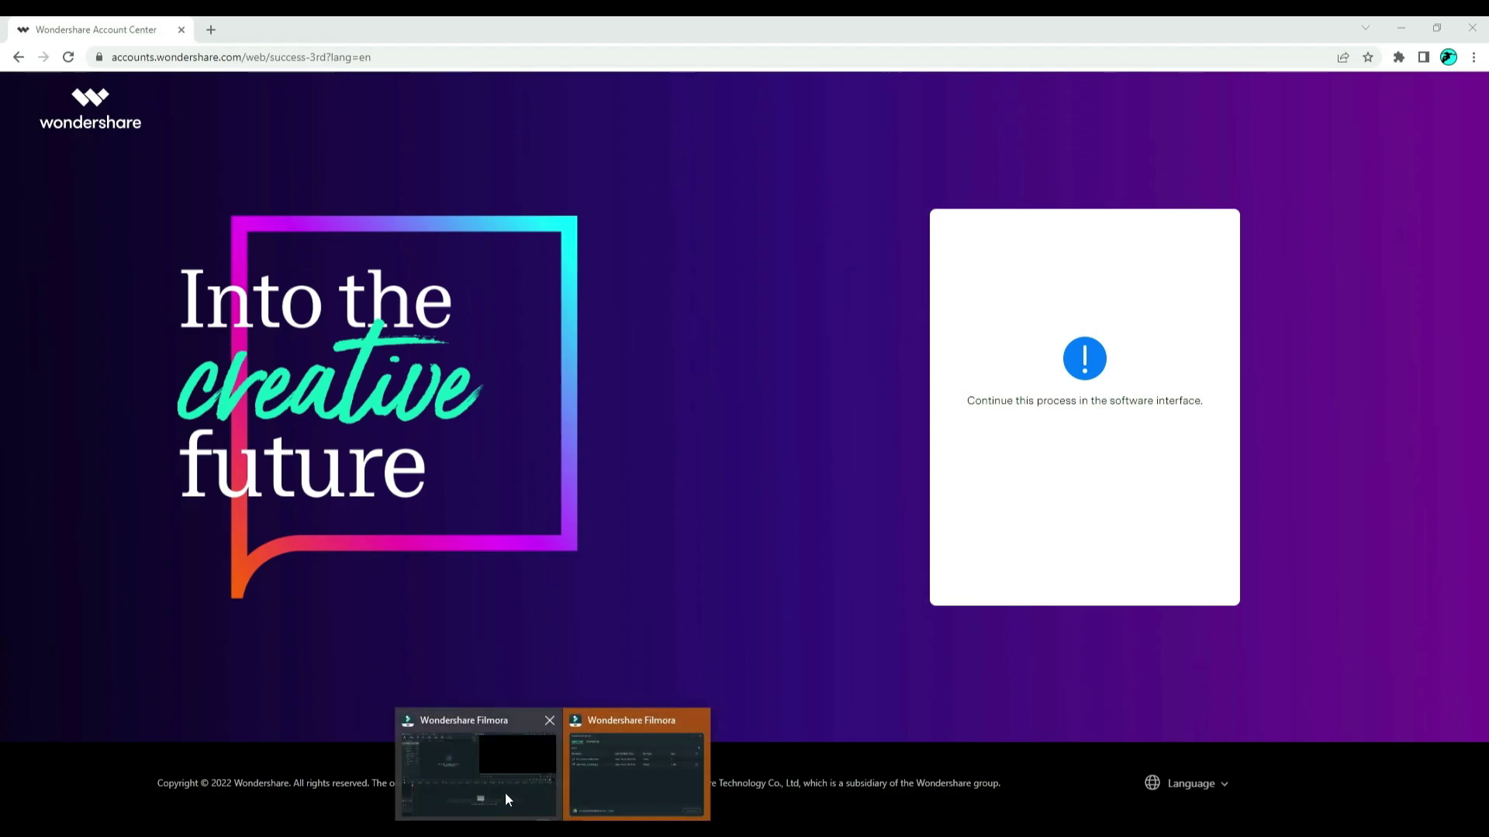
click(505, 793)
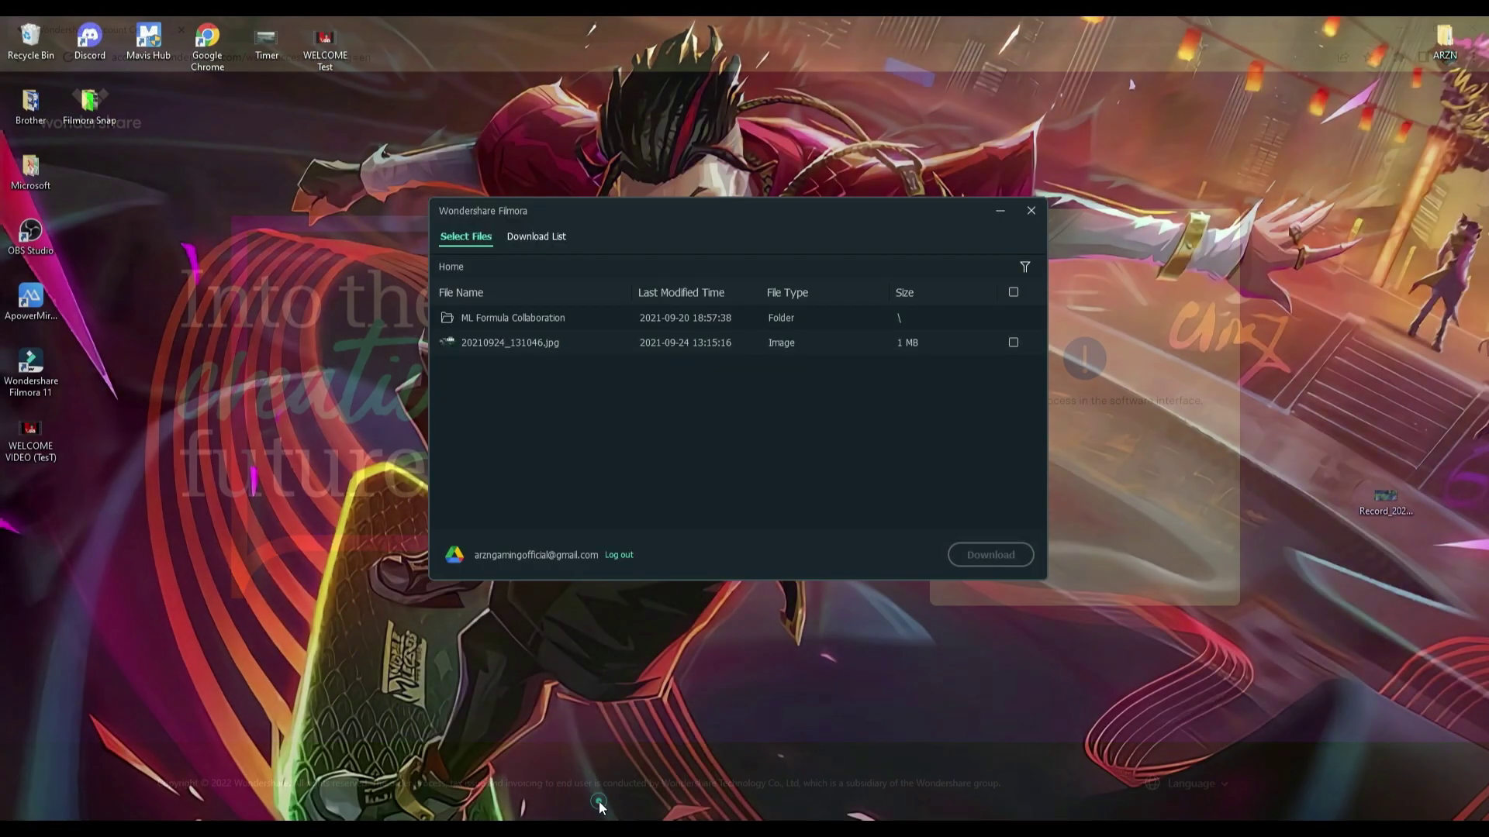
Download 20210924_131046.jpg from Google Drive into the project
click(602, 809)
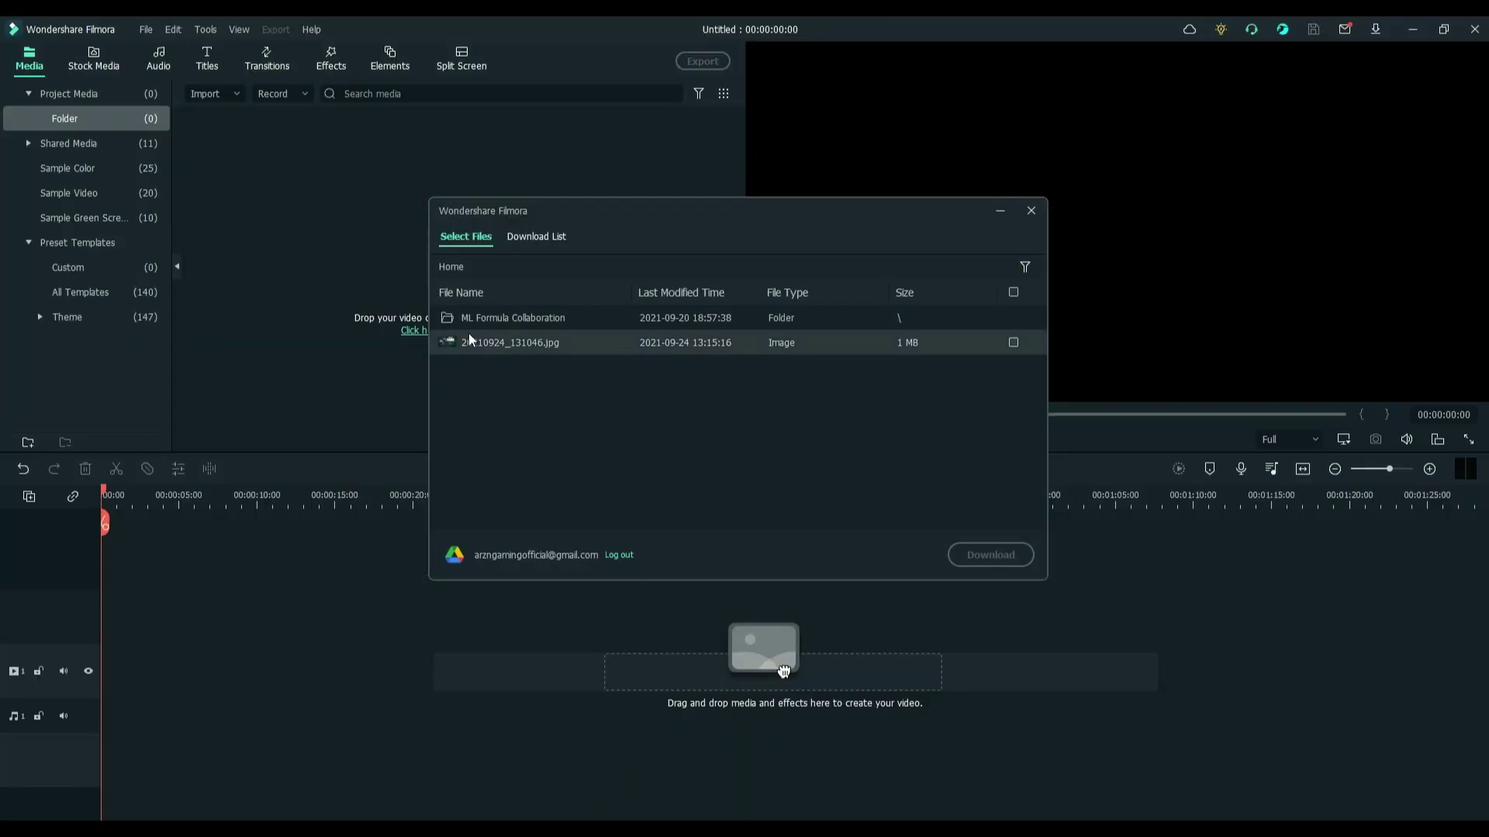
click(558, 343)
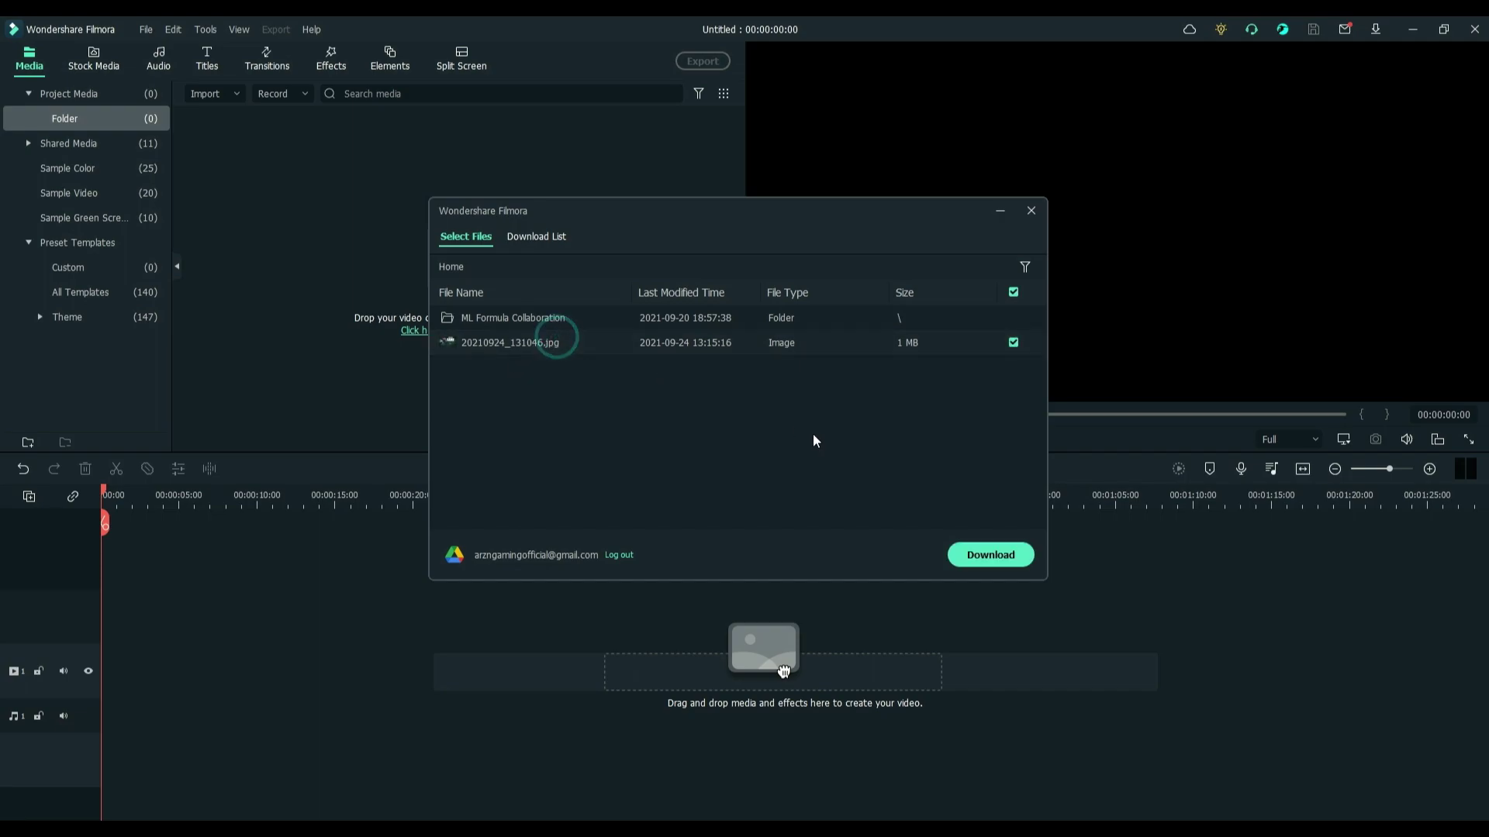
click(987, 554)
Download 20210924_165102.jpg from the ML Formula Collaboration folder, then close the Drive browser
drag(612, 208, 824, 155)
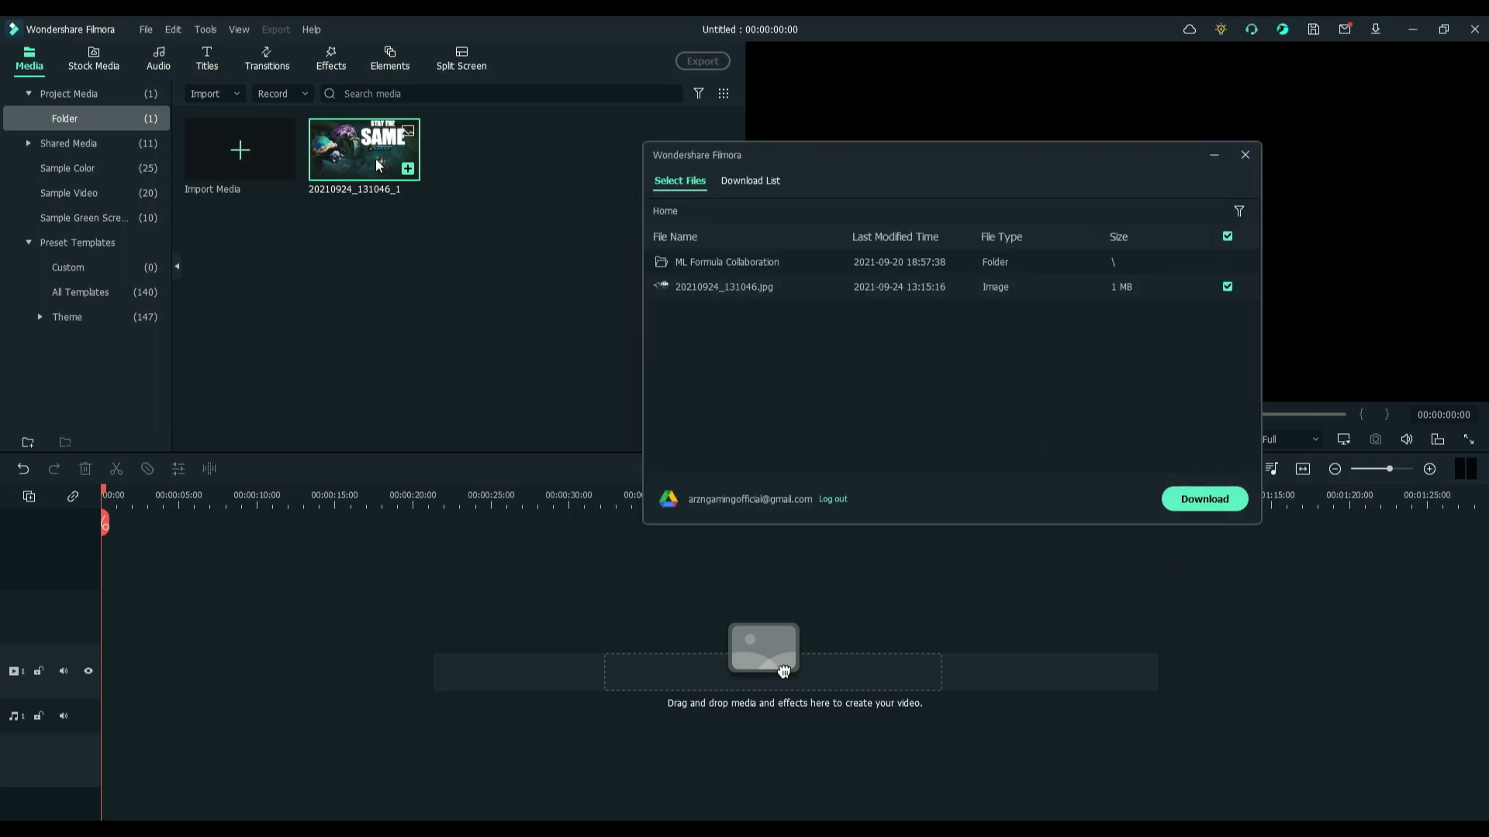
double_click(702, 264)
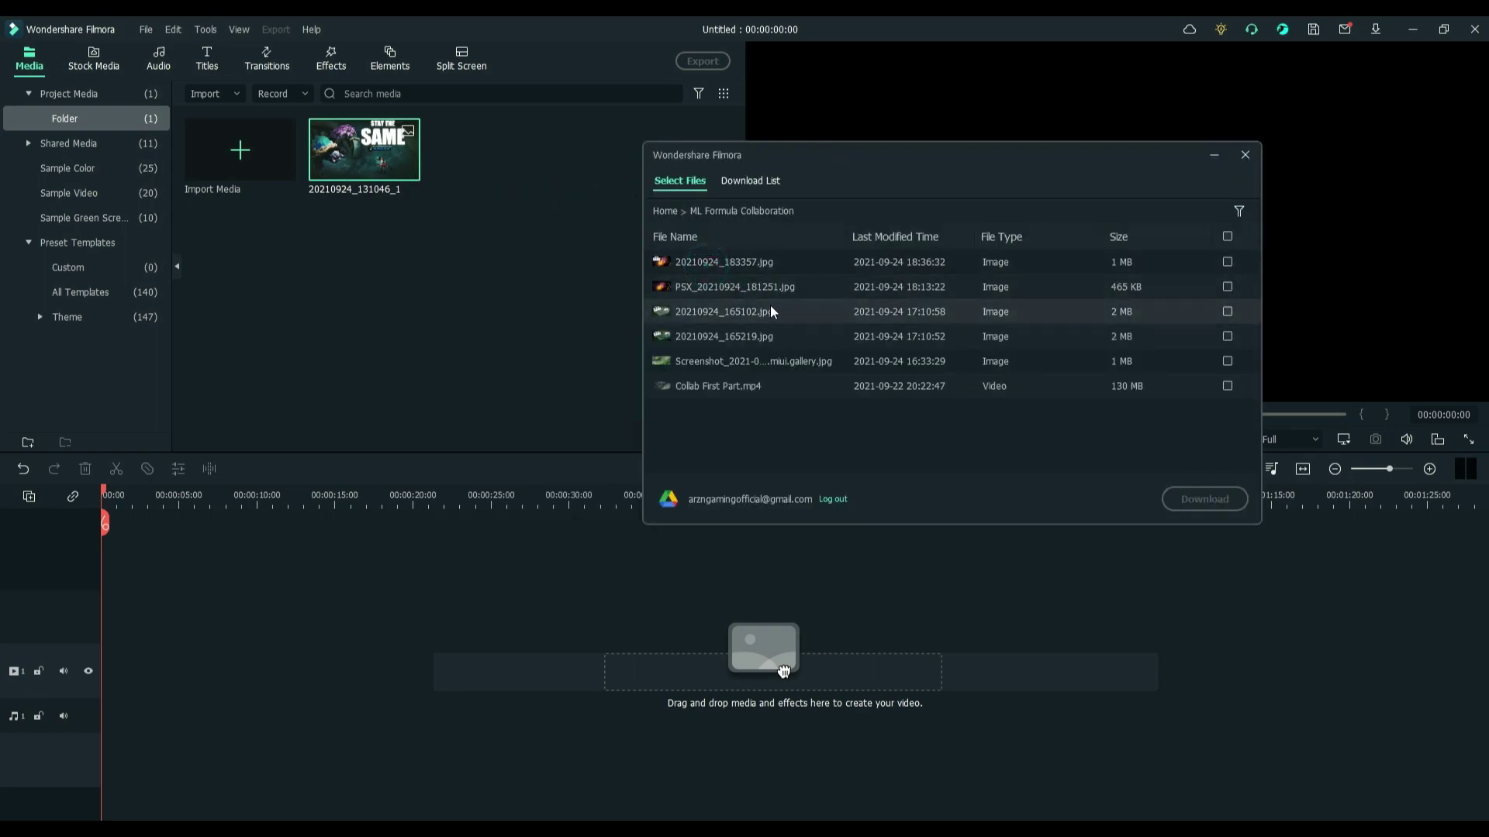
click(822, 317)
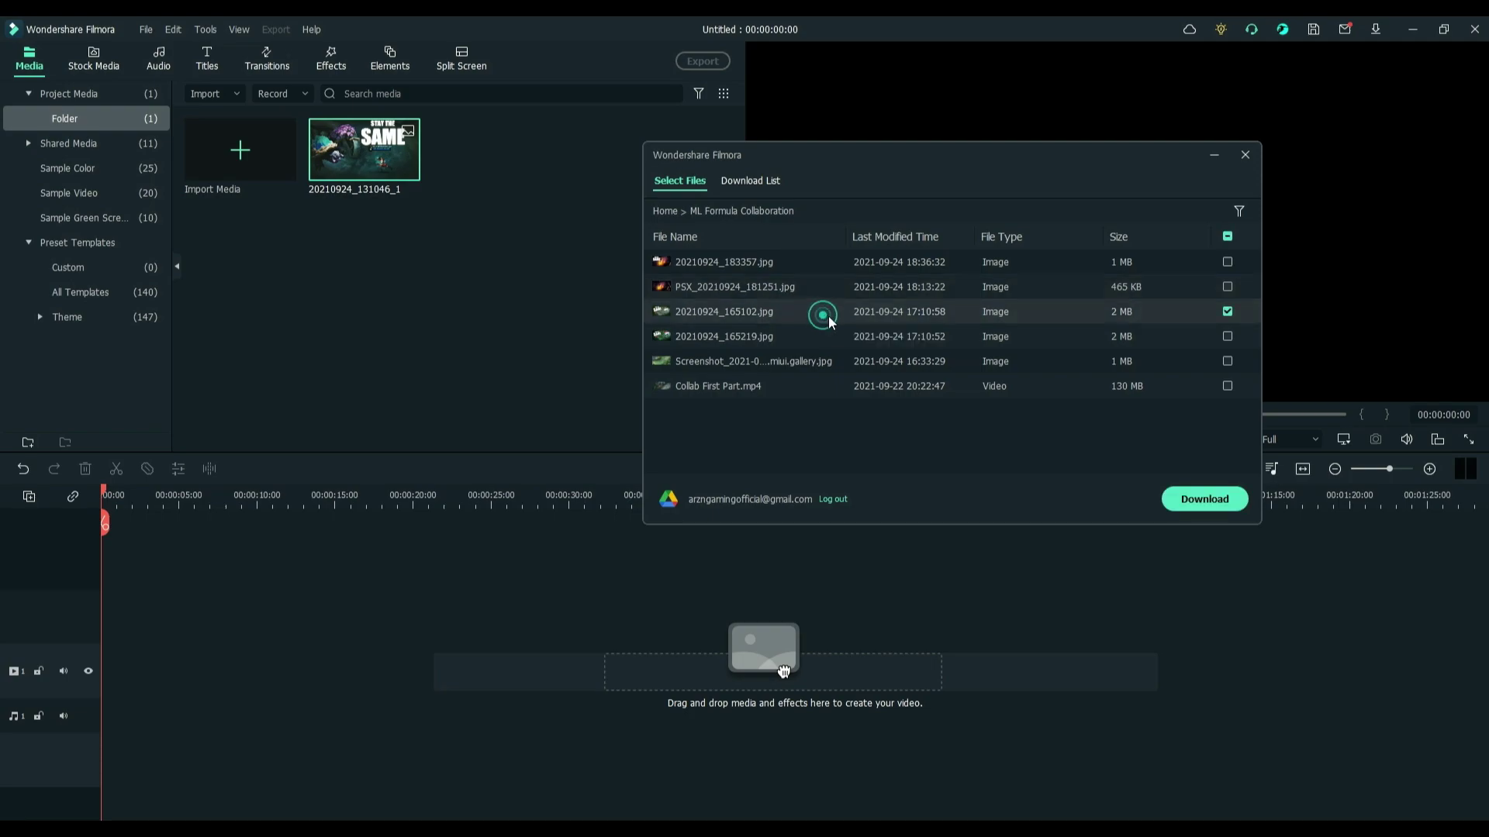
click(1192, 499)
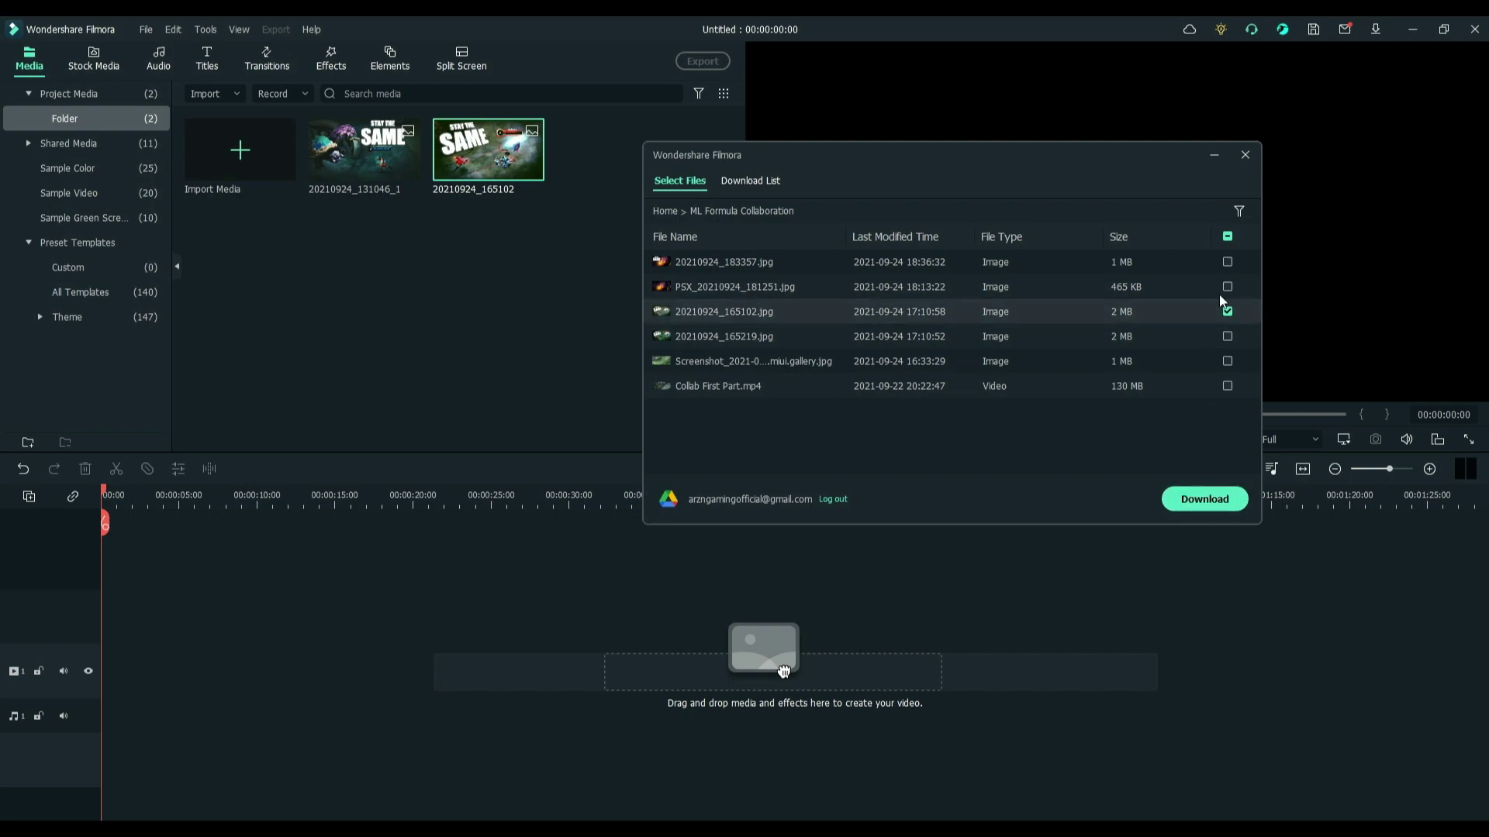
click(1245, 154)
click(568, 322)
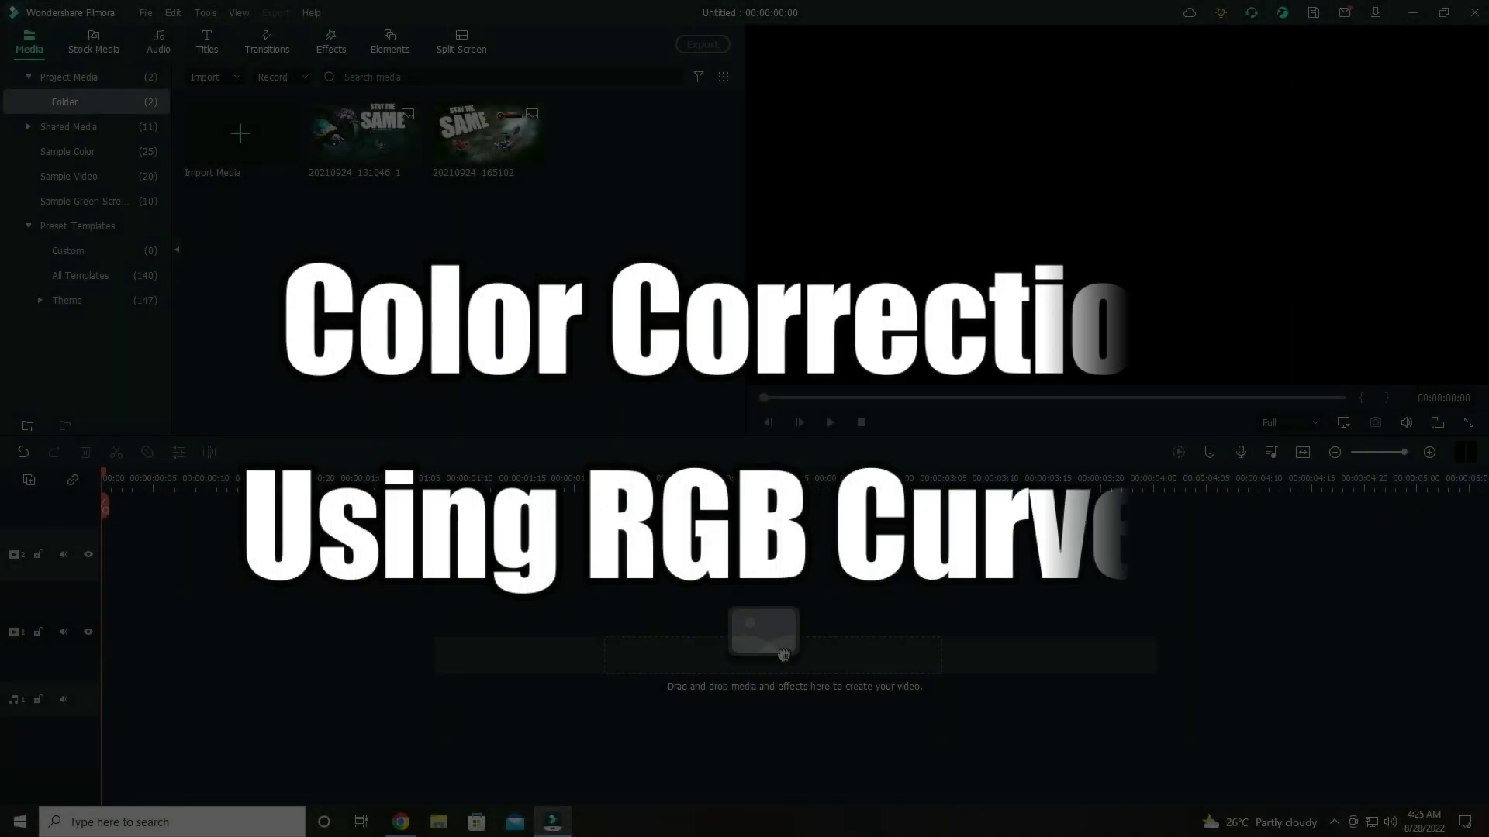
Drag the 20210924_131046_1 image onto video track 1 and right-click the new clip
double_click(345, 161)
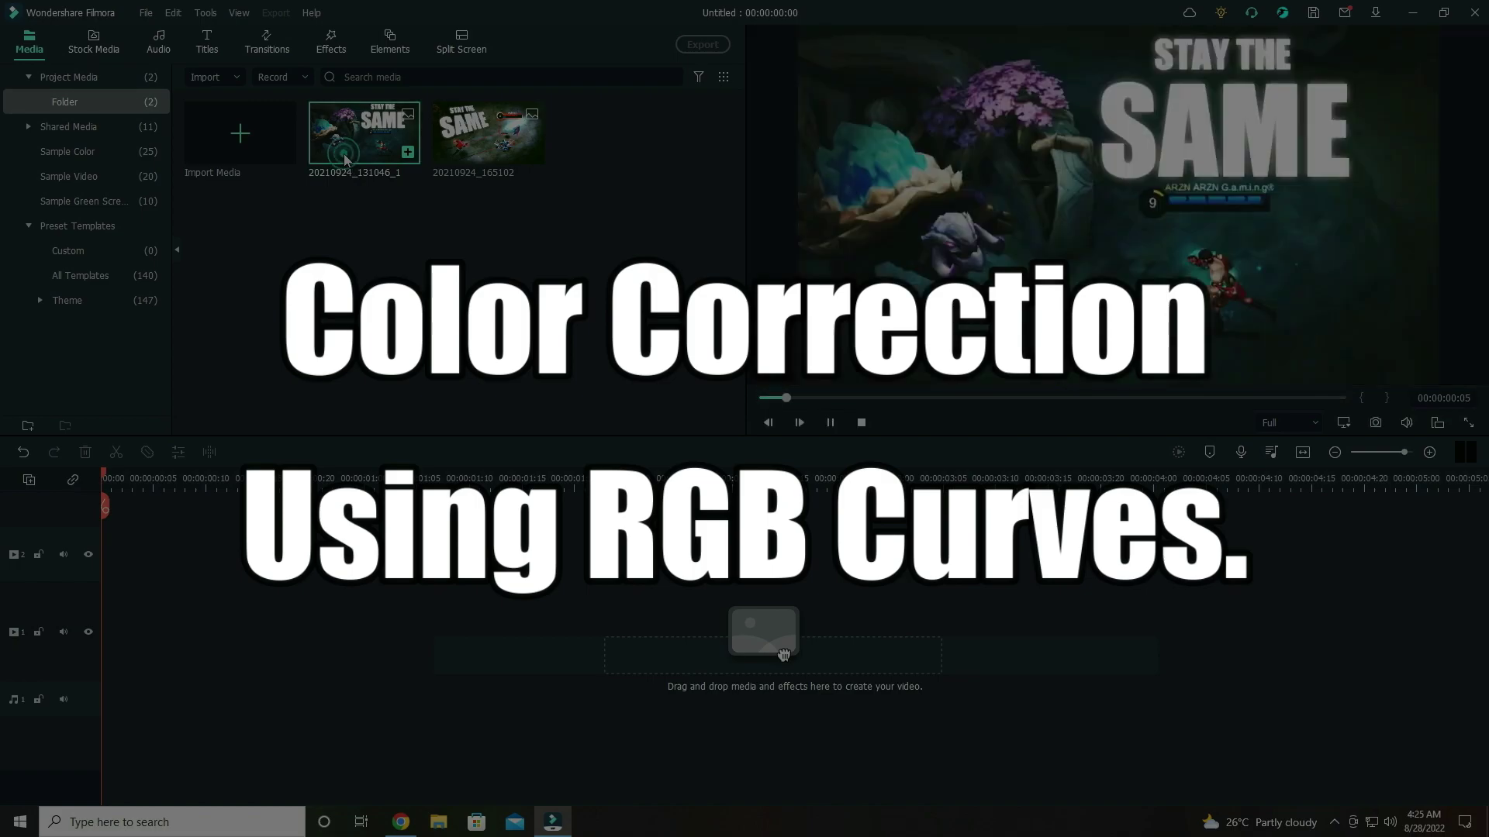
drag(349, 149, 213, 578)
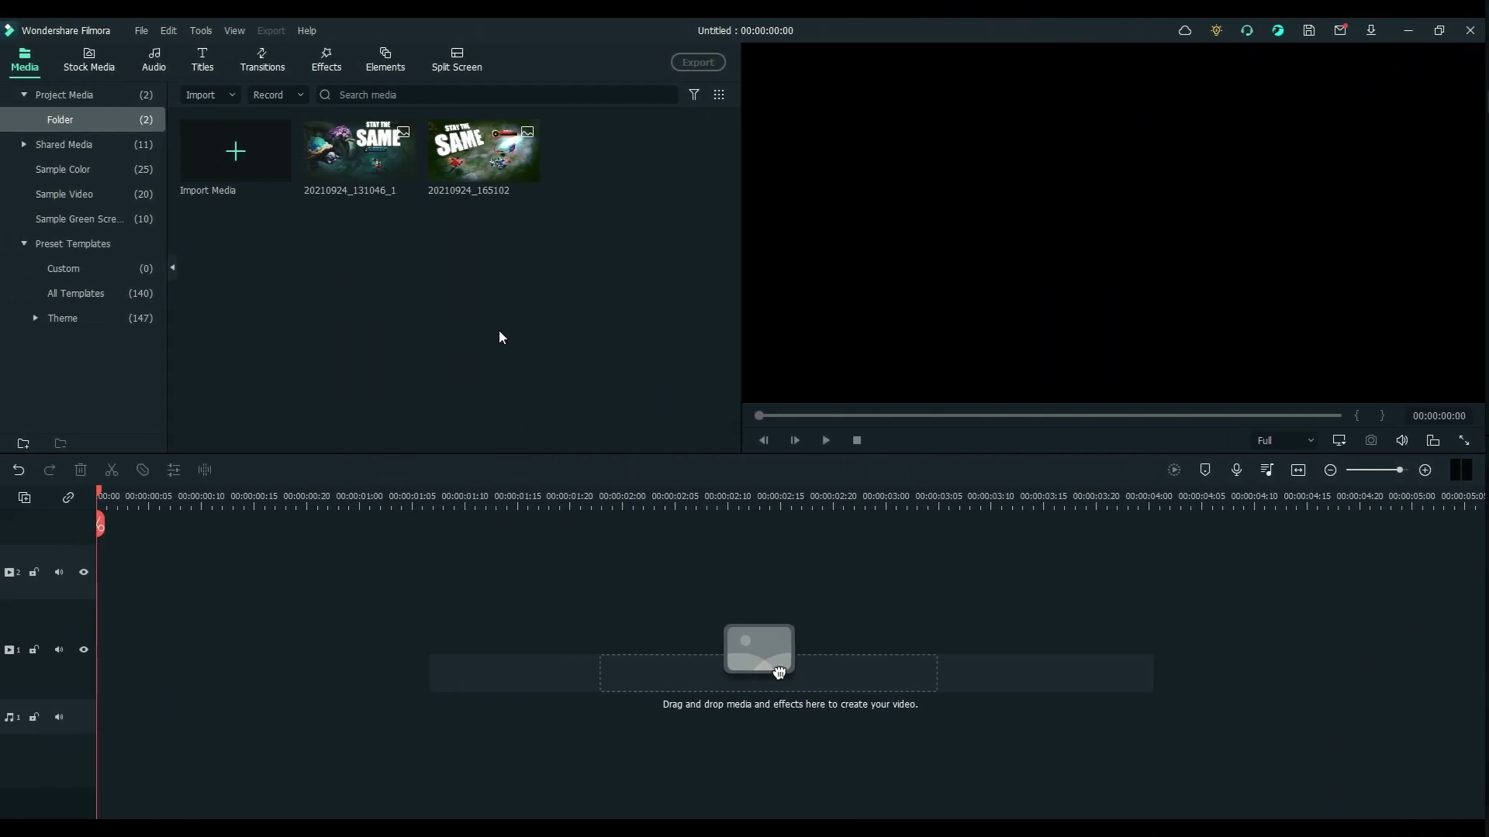
double_click(342, 172)
drag(345, 179, 112, 635)
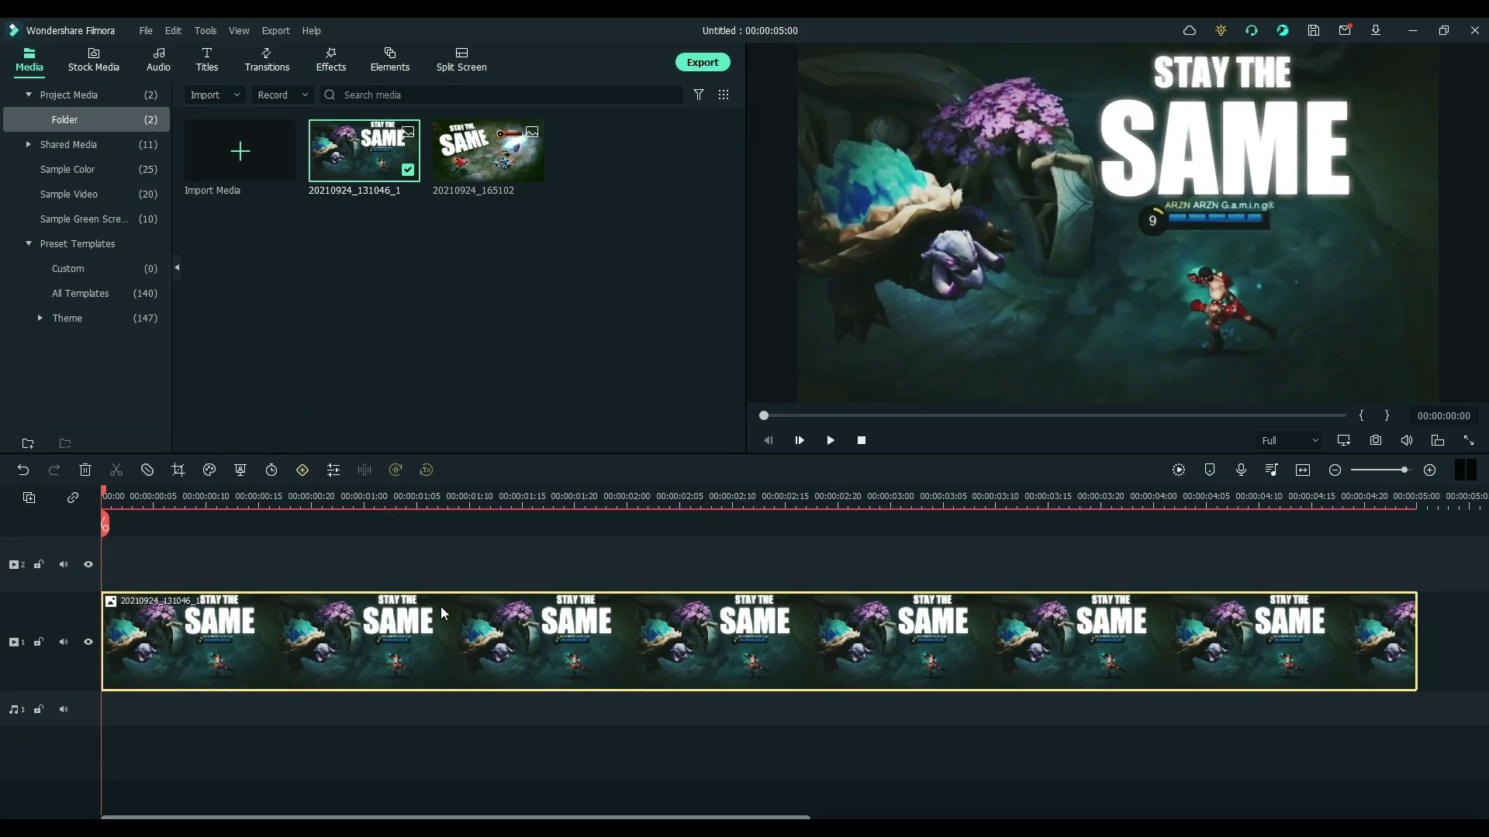
right_click(425, 625)
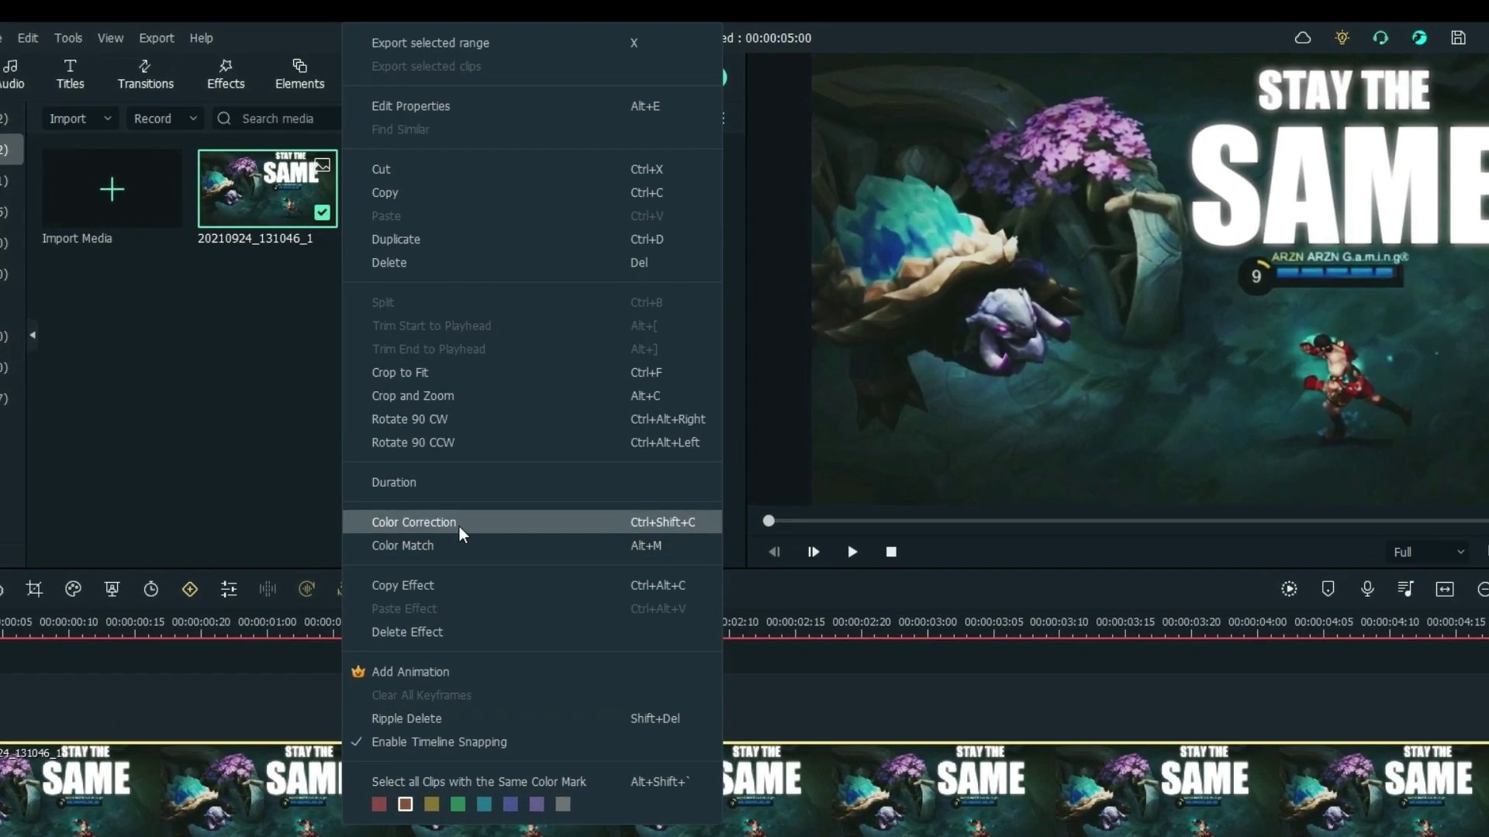
In Advanced Color Correction's Adjust tab, pull the RGB curve down to darken the clip
click(514, 419)
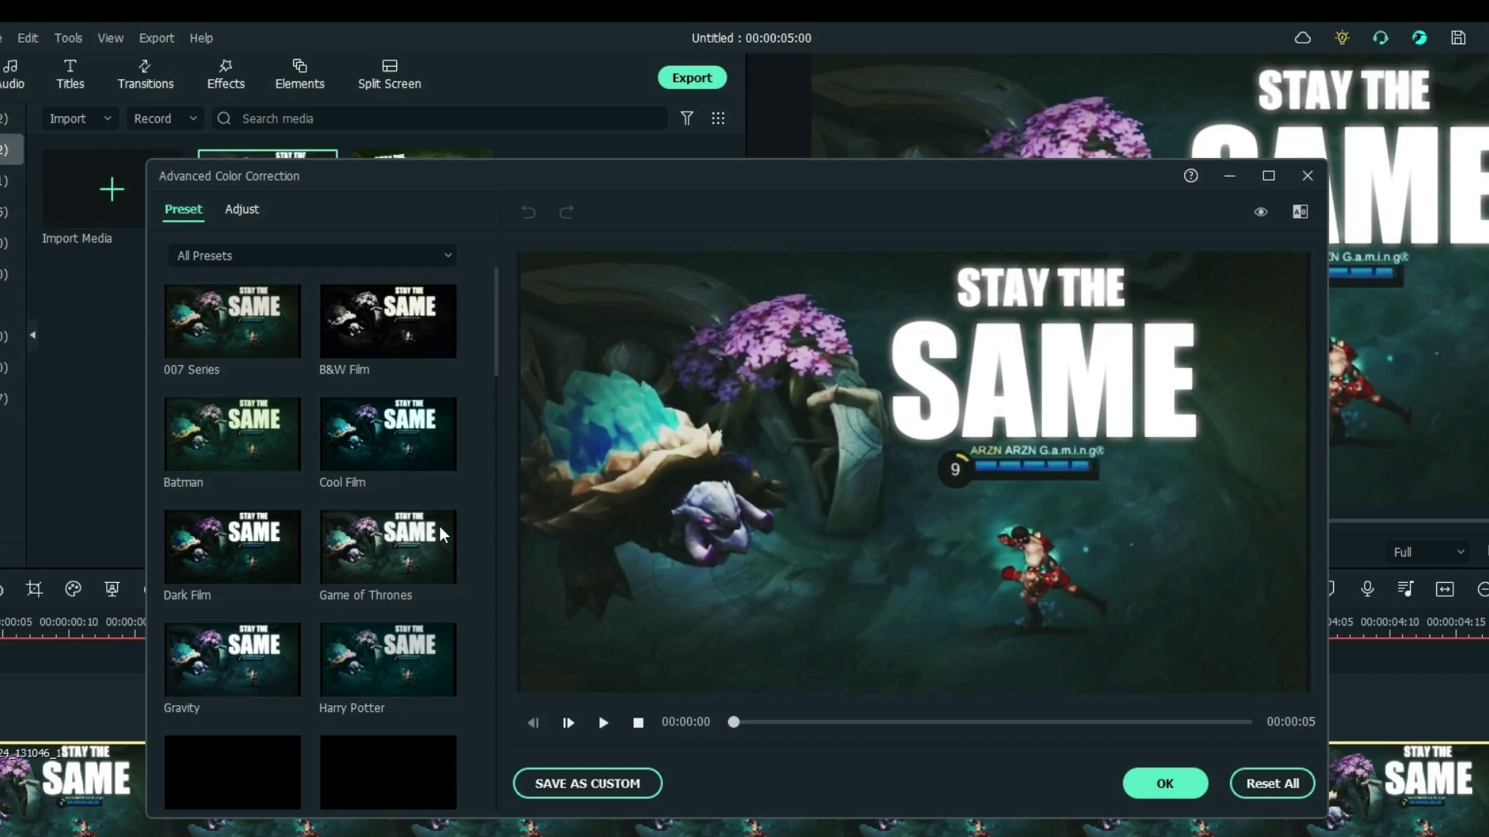
click(232, 209)
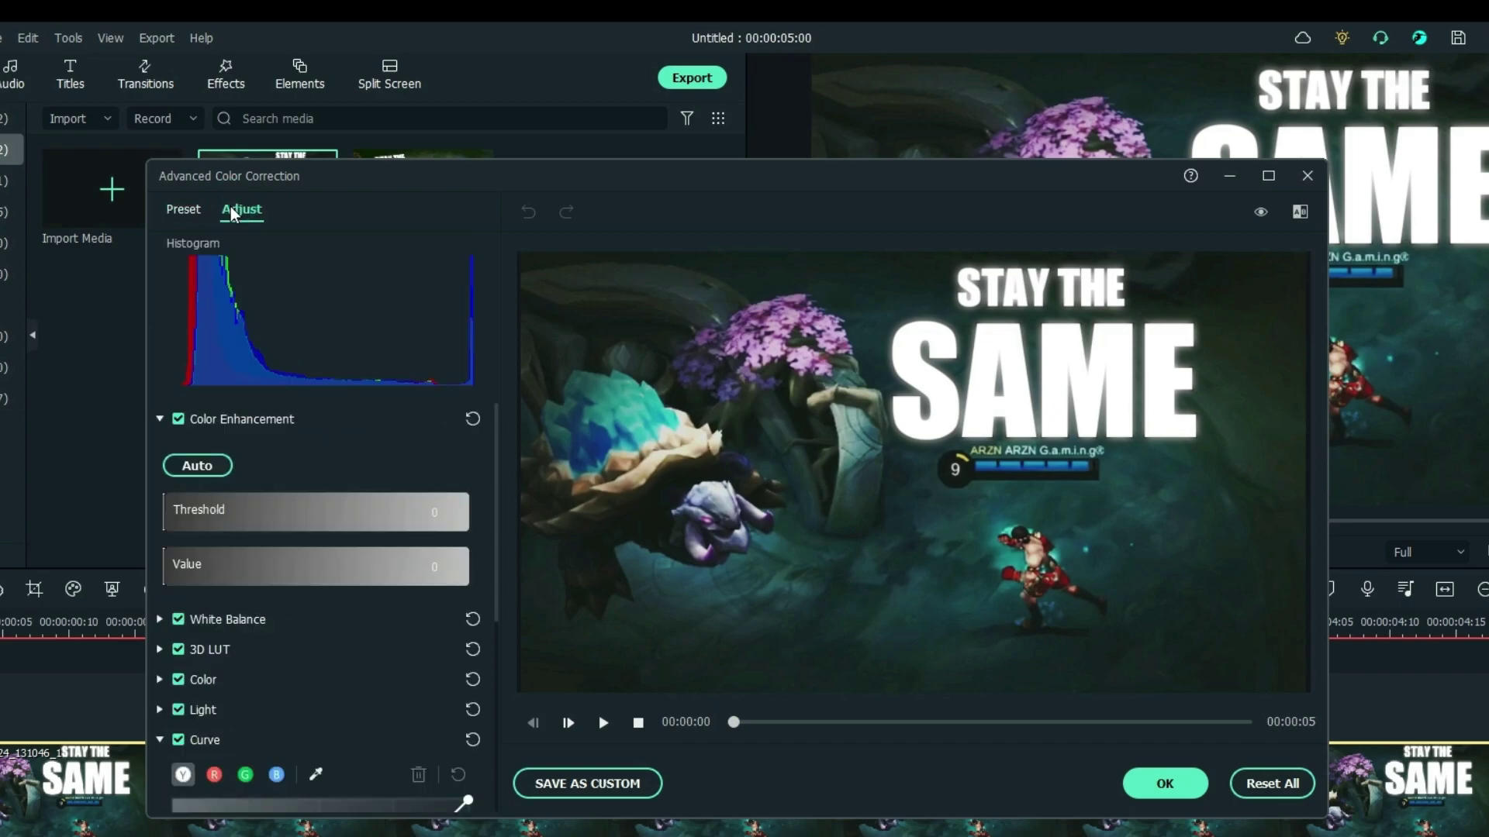
click(239, 351)
drag(497, 495, 490, 656)
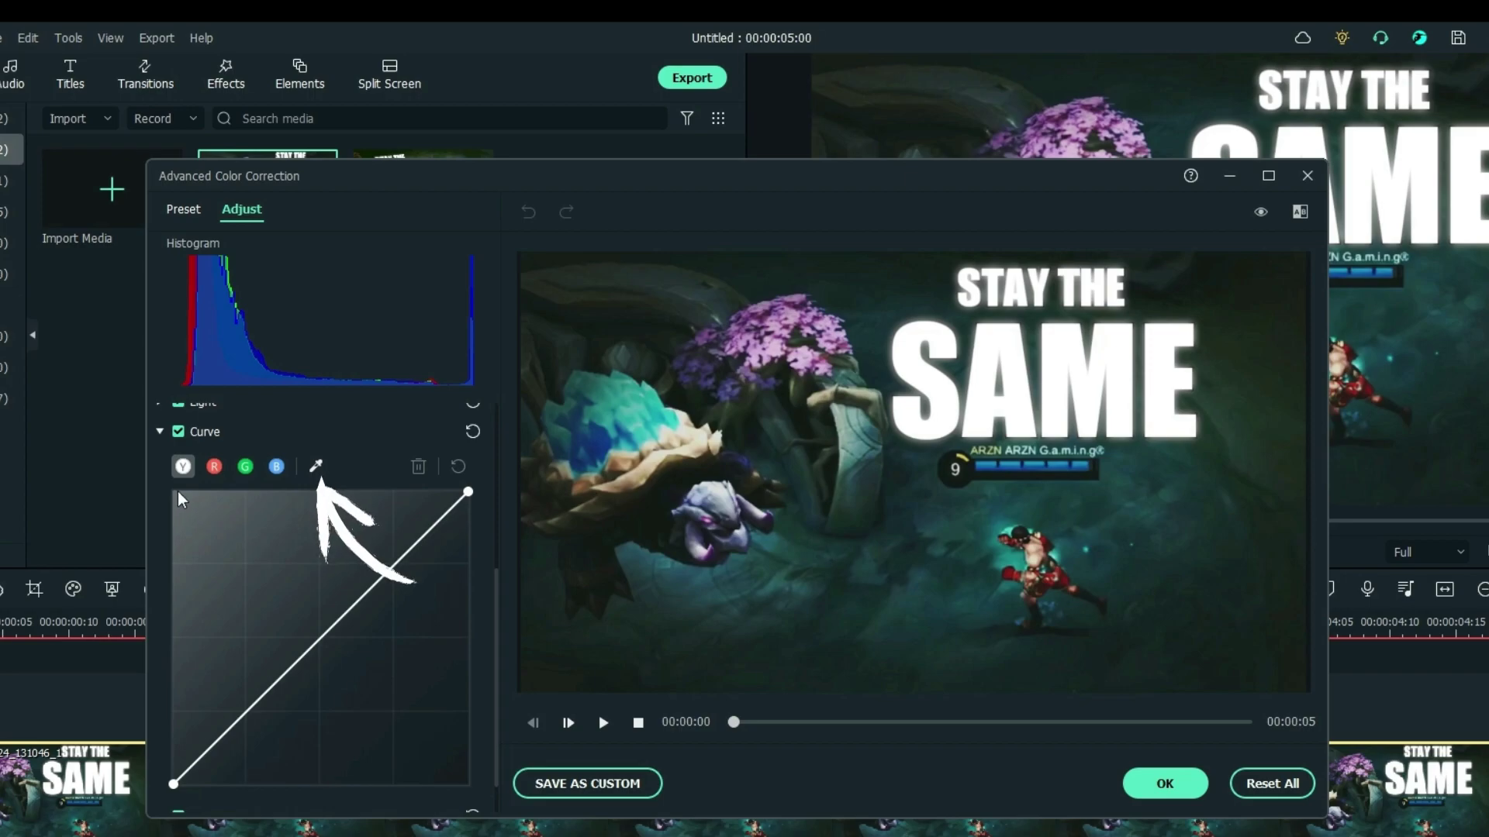
drag(314, 648, 275, 663)
Bow the green curve upward and raise the blue curve for a bluer image, then confirm
click(214, 466)
click(245, 466)
click(214, 466)
click(245, 466)
click(277, 466)
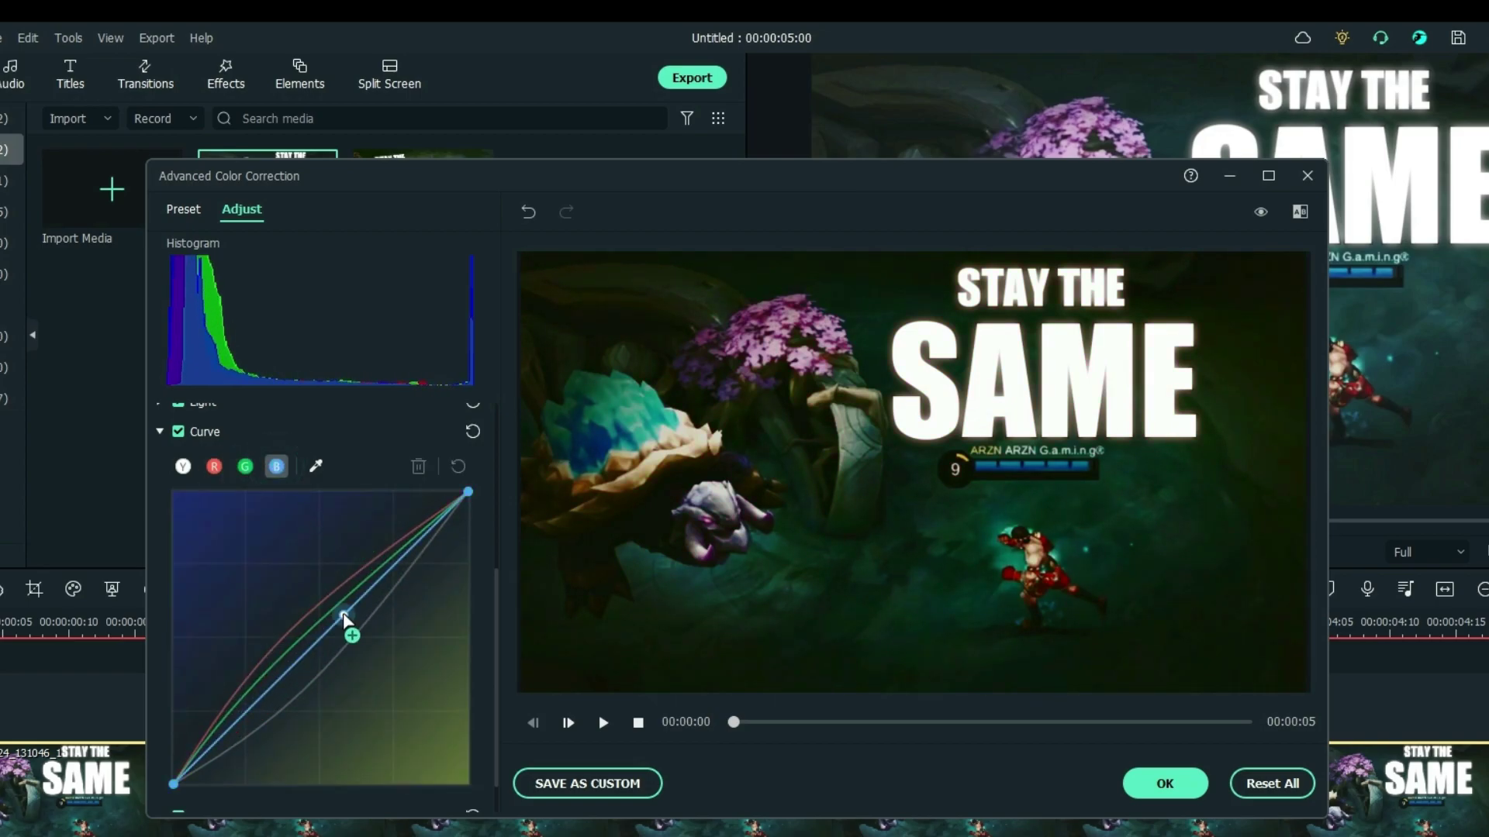
drag(342, 613, 318, 588)
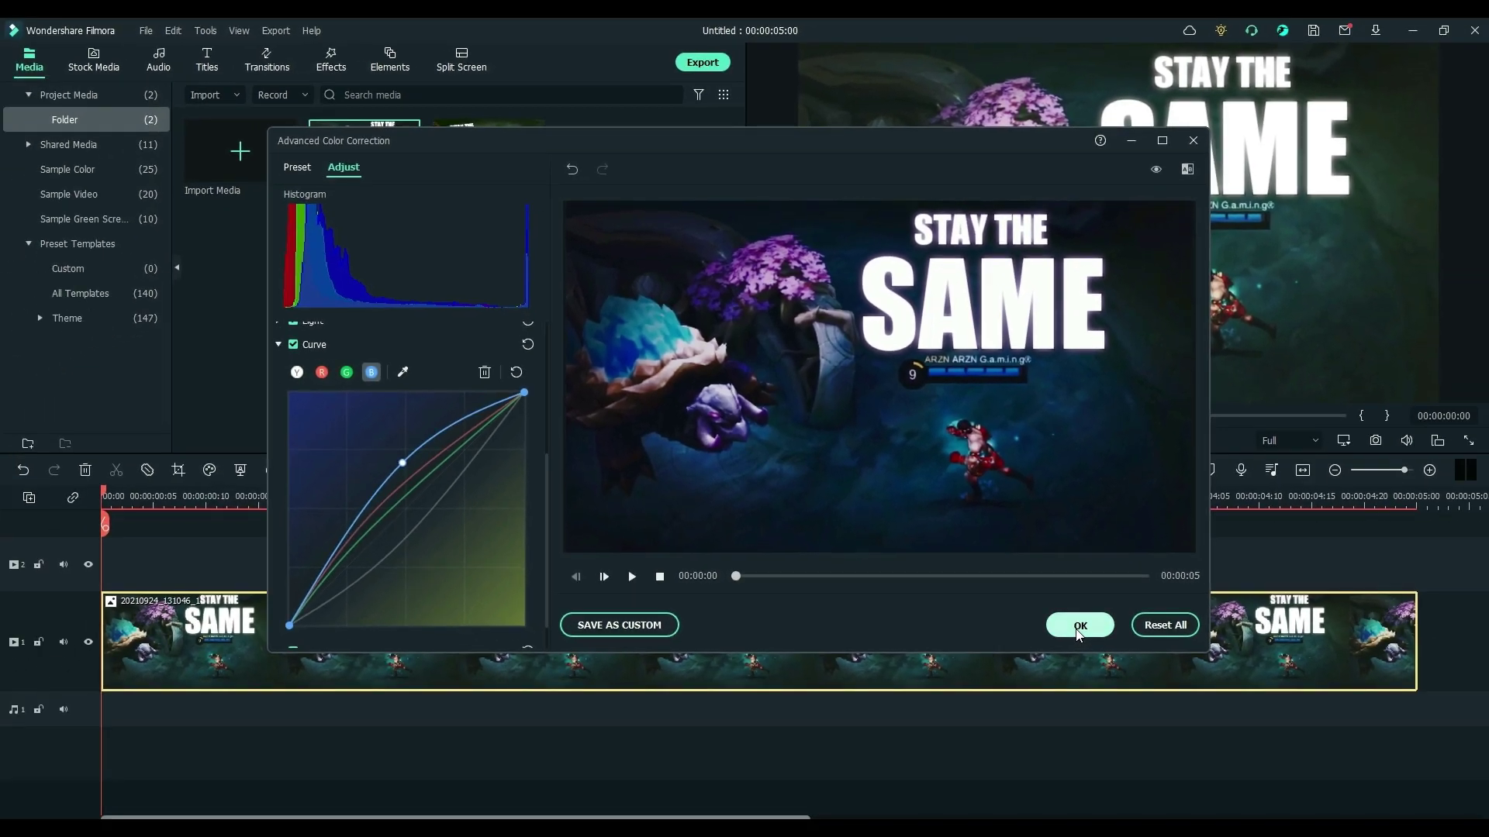
click(1165, 783)
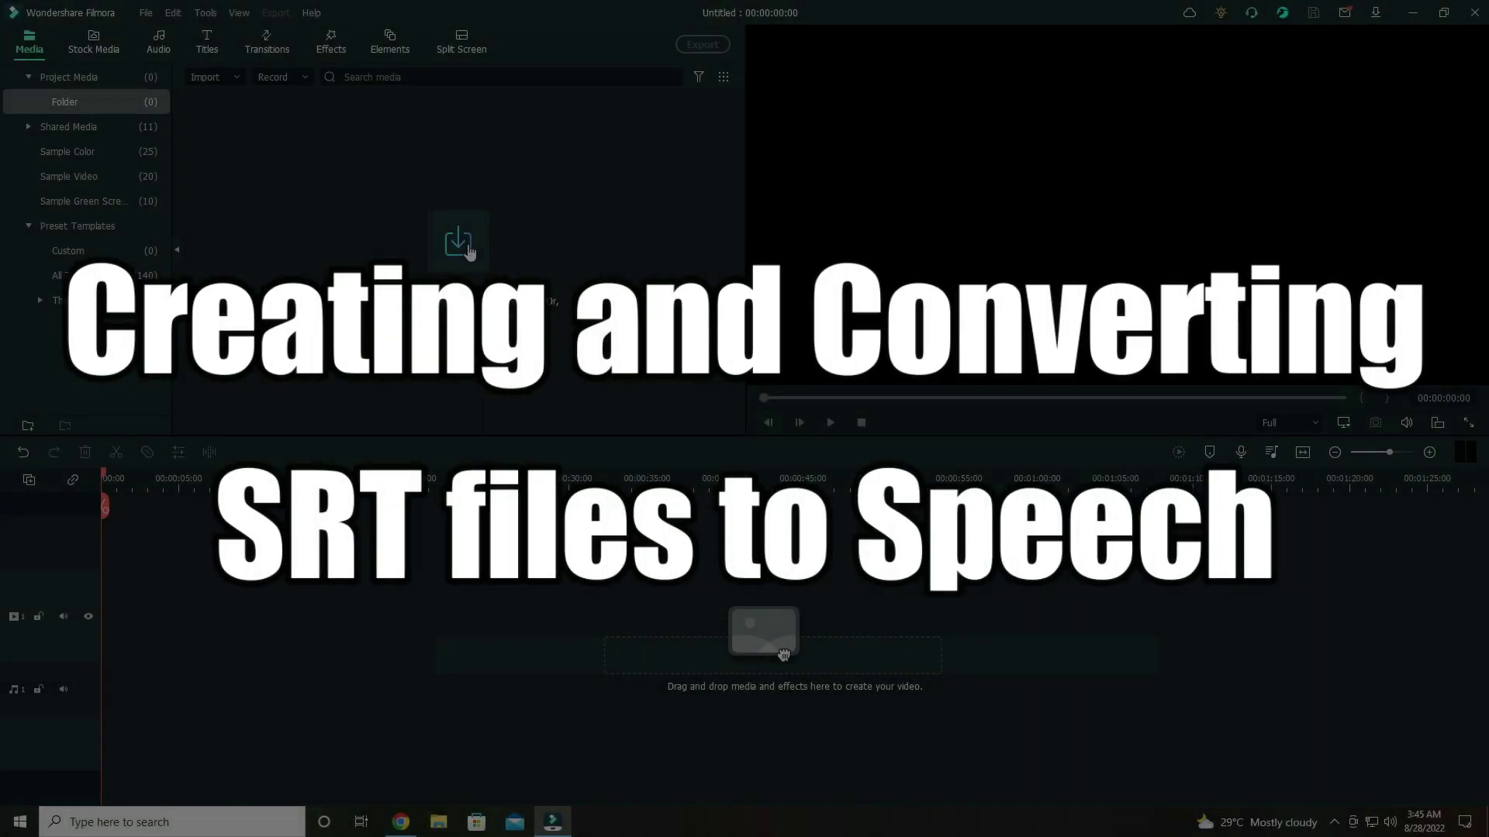
Import the Welcome.srt subtitle file into the project media
click(456, 242)
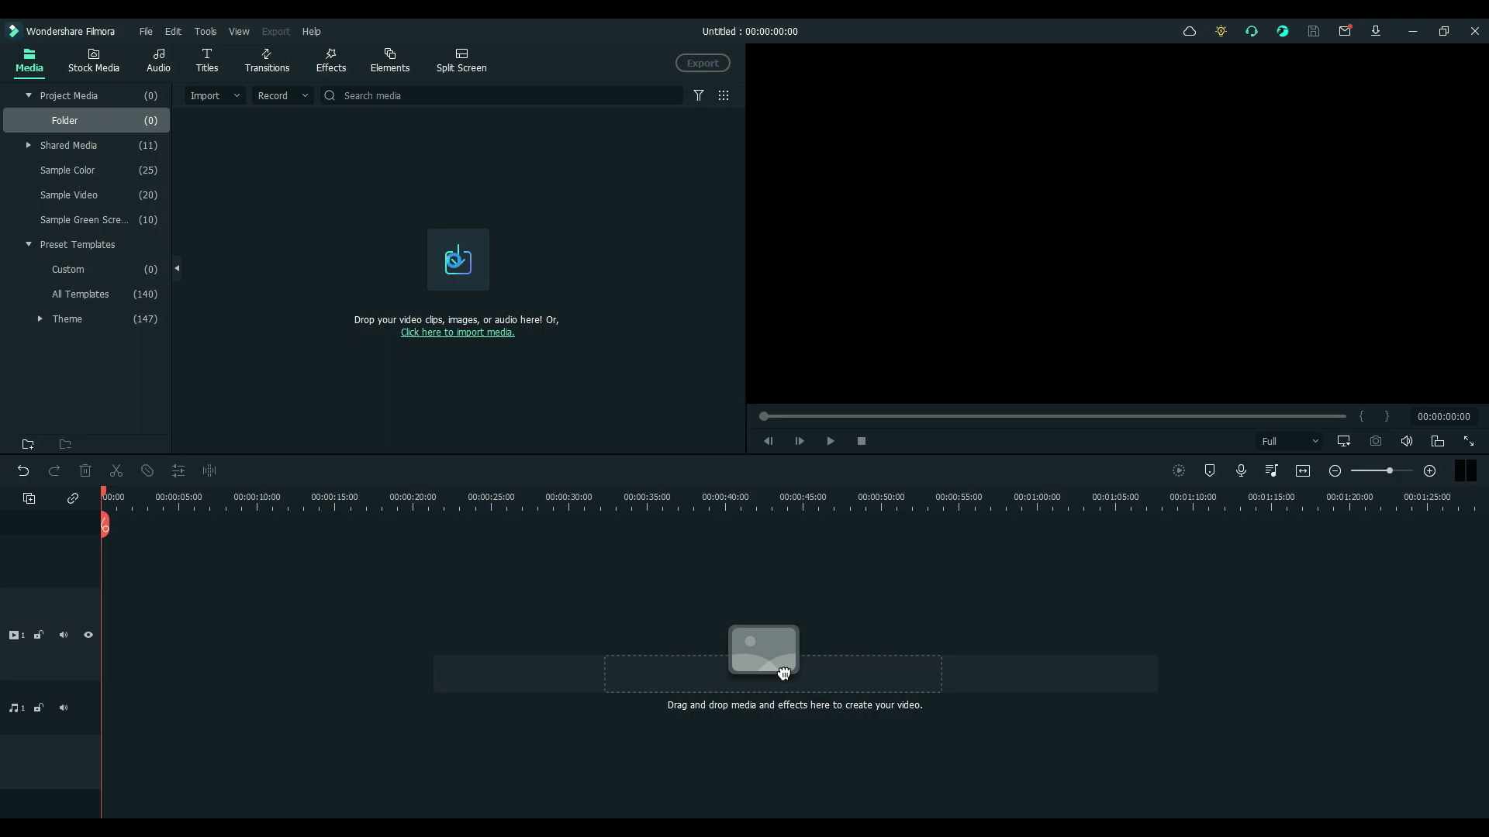
click(455, 260)
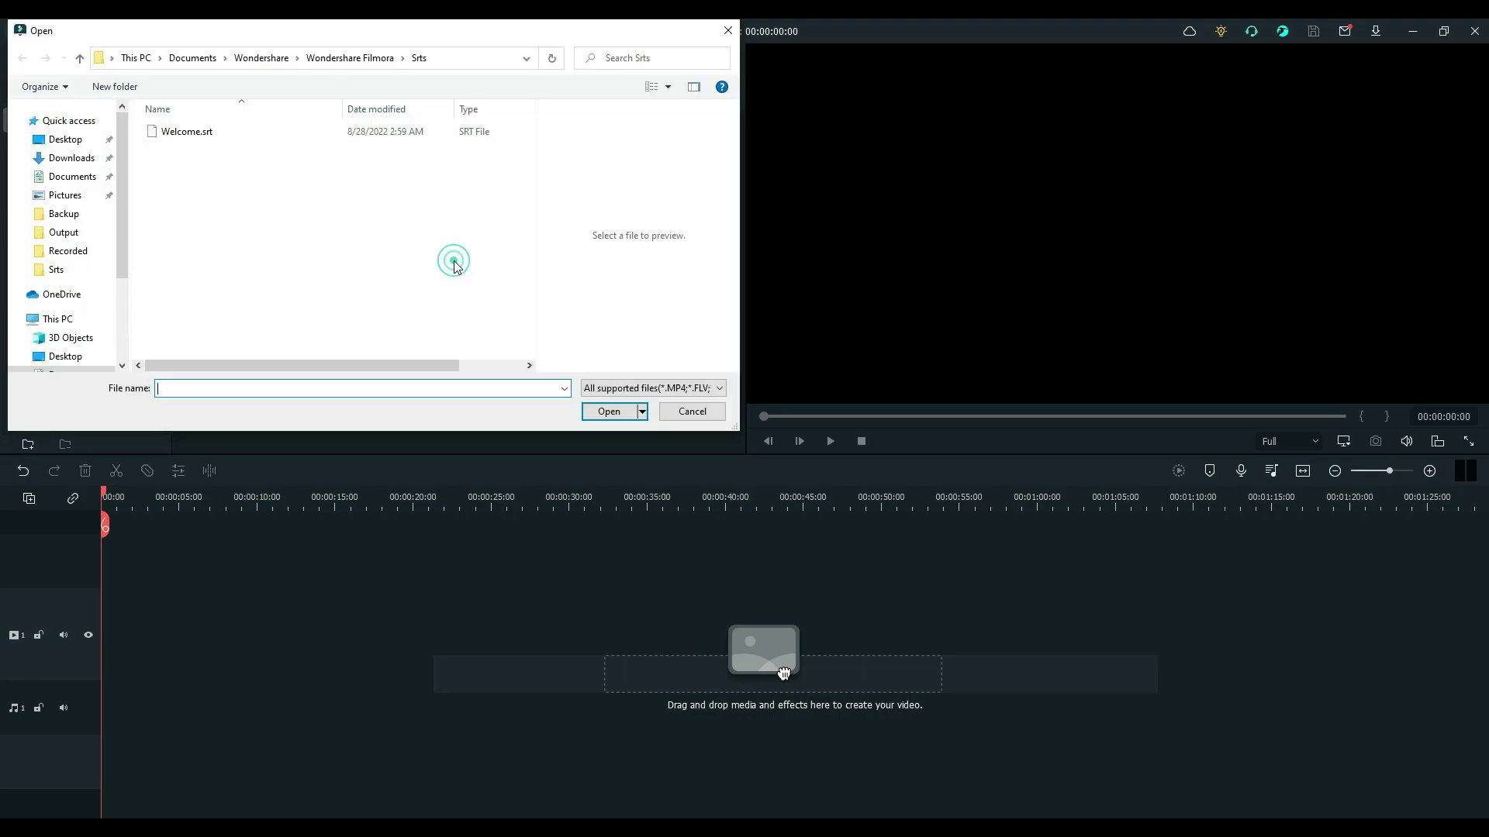
click(206, 142)
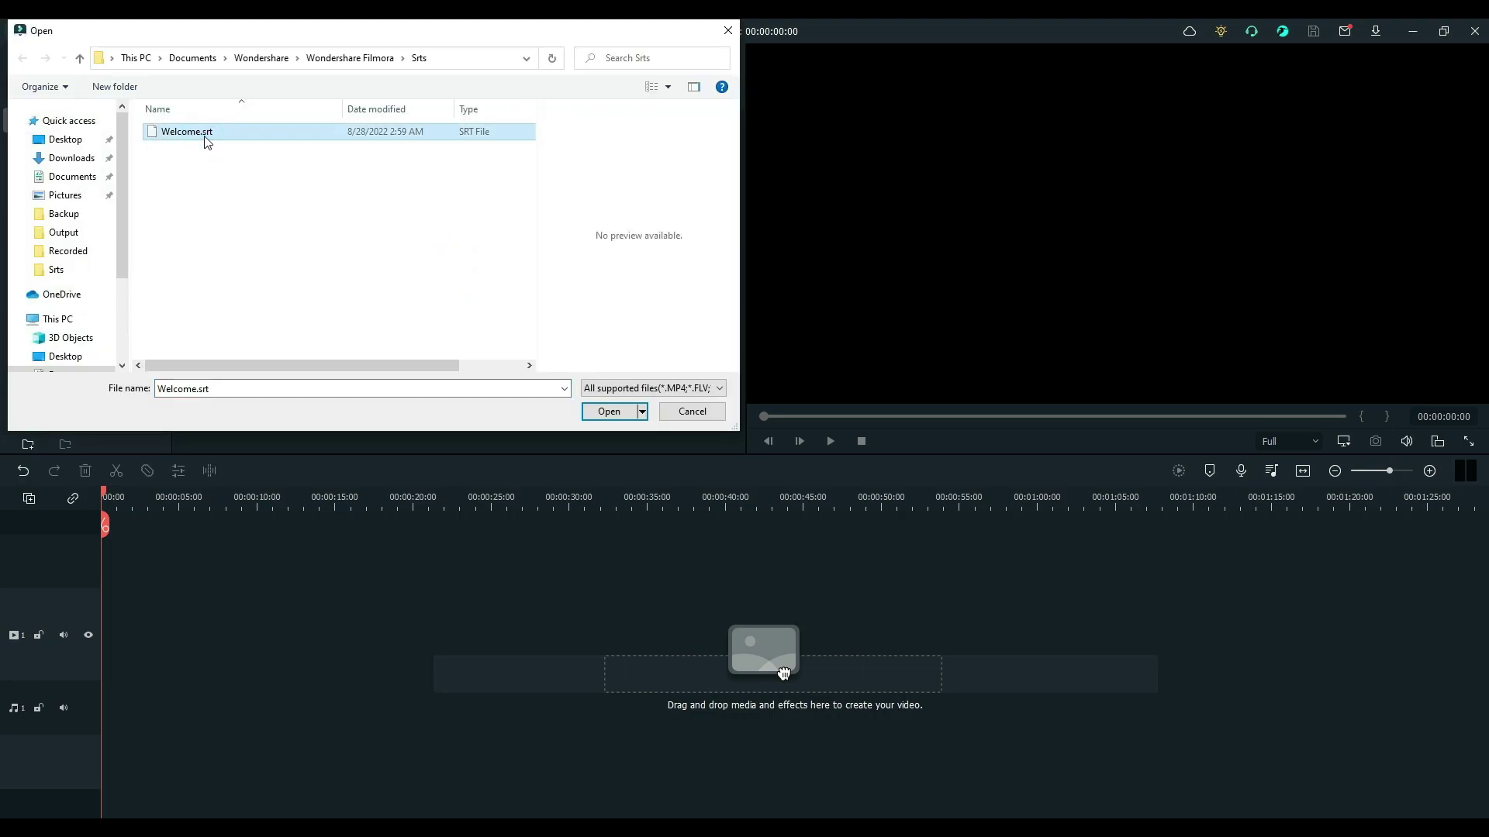
click(625, 414)
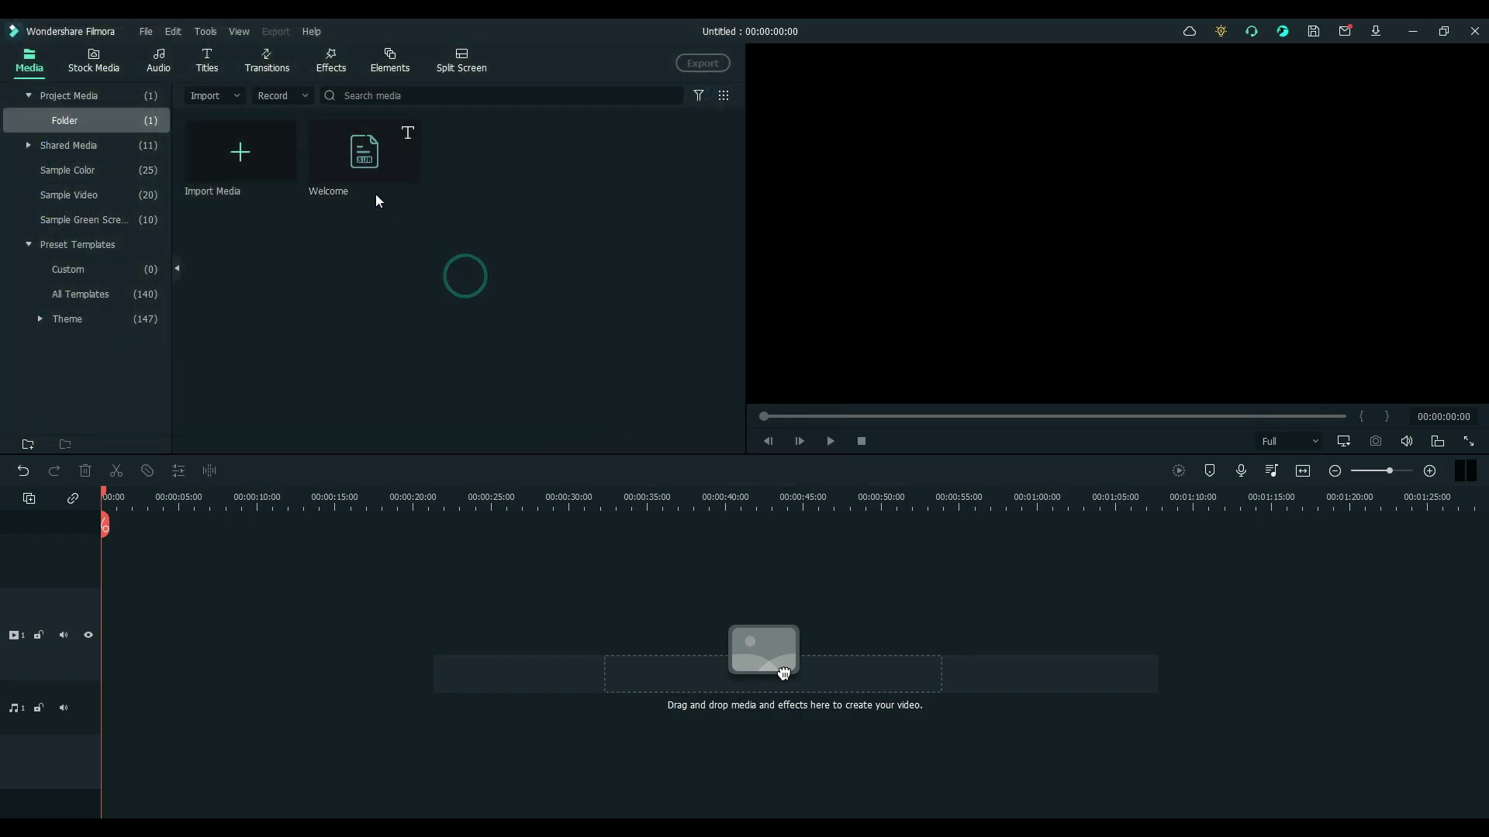
Place Welcome.srt on video track 1, fit the timeline, play it, and rewind
drag(357, 157, 129, 610)
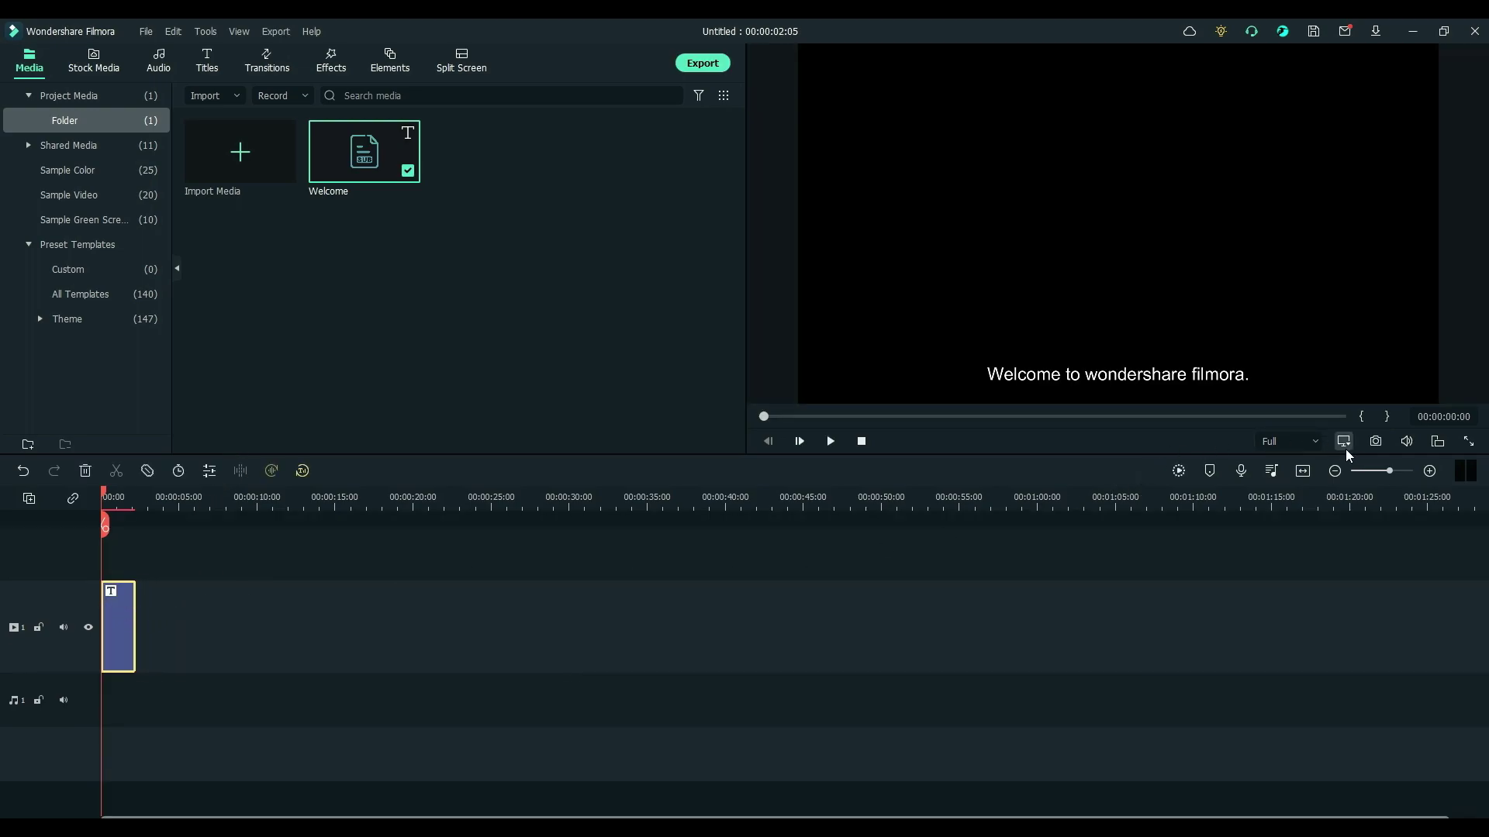
click(1304, 471)
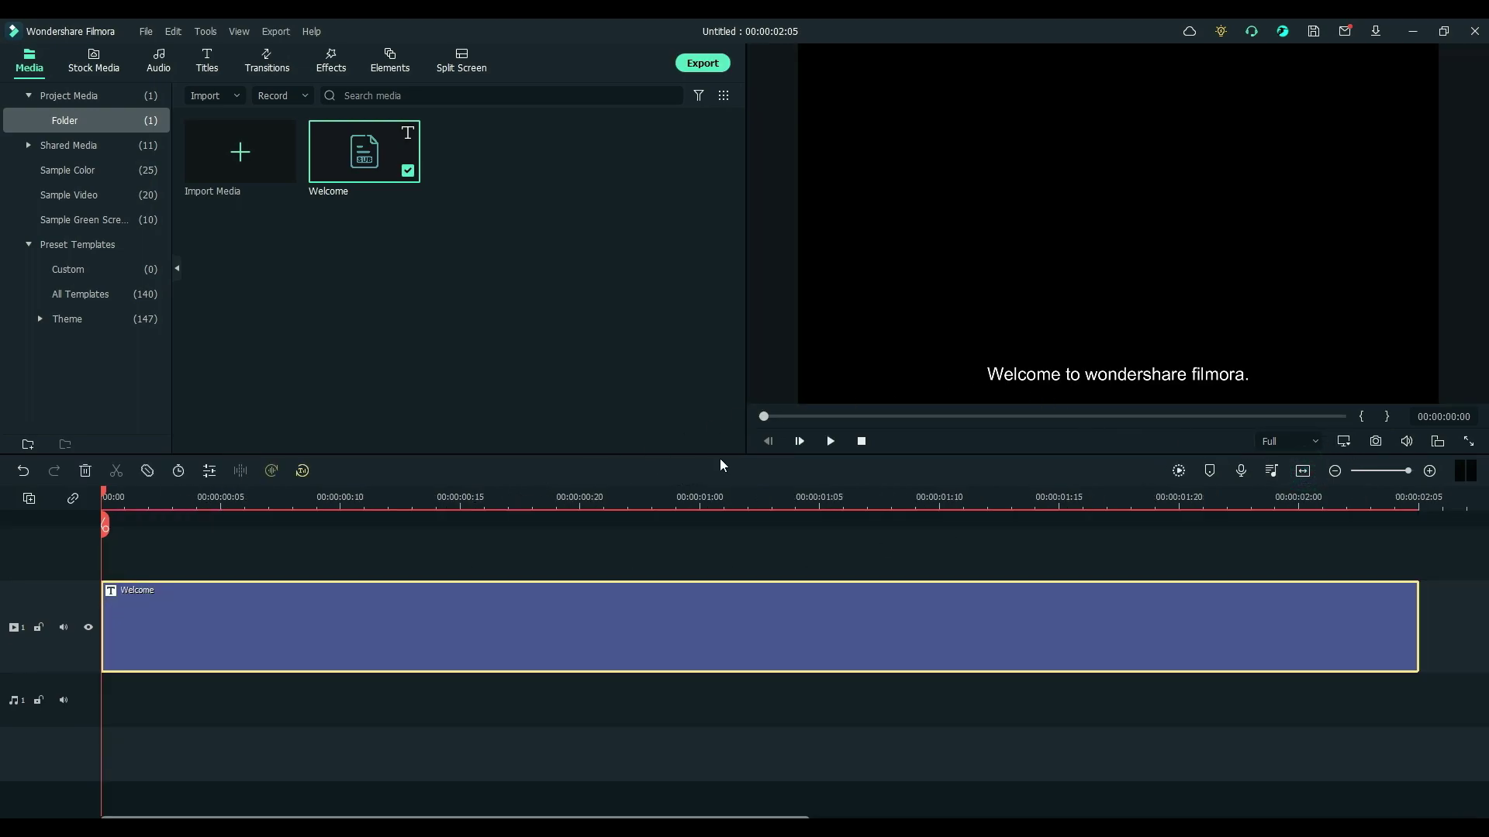
click(830, 442)
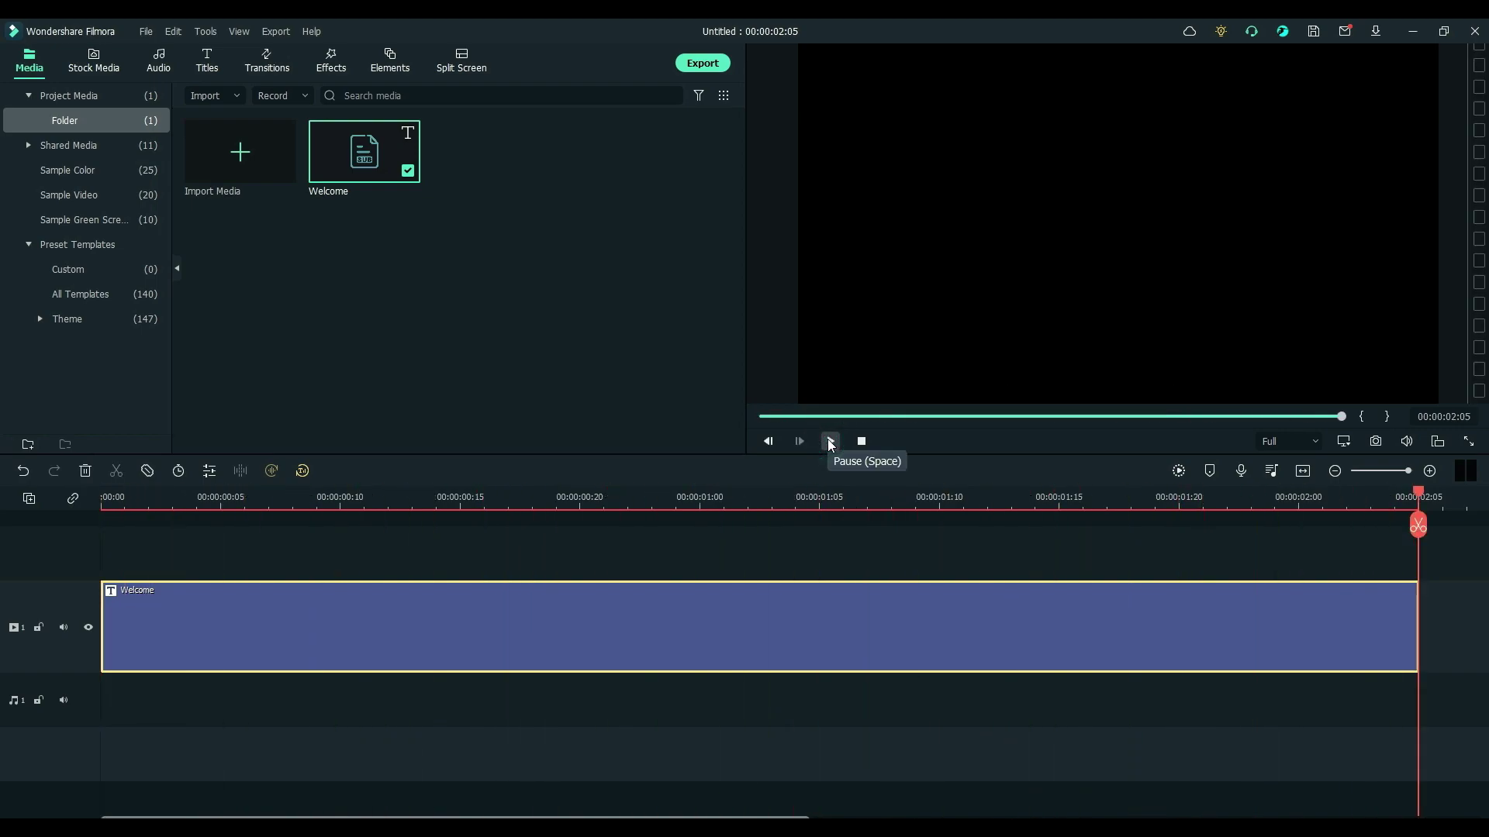
drag(785, 419, 756, 419)
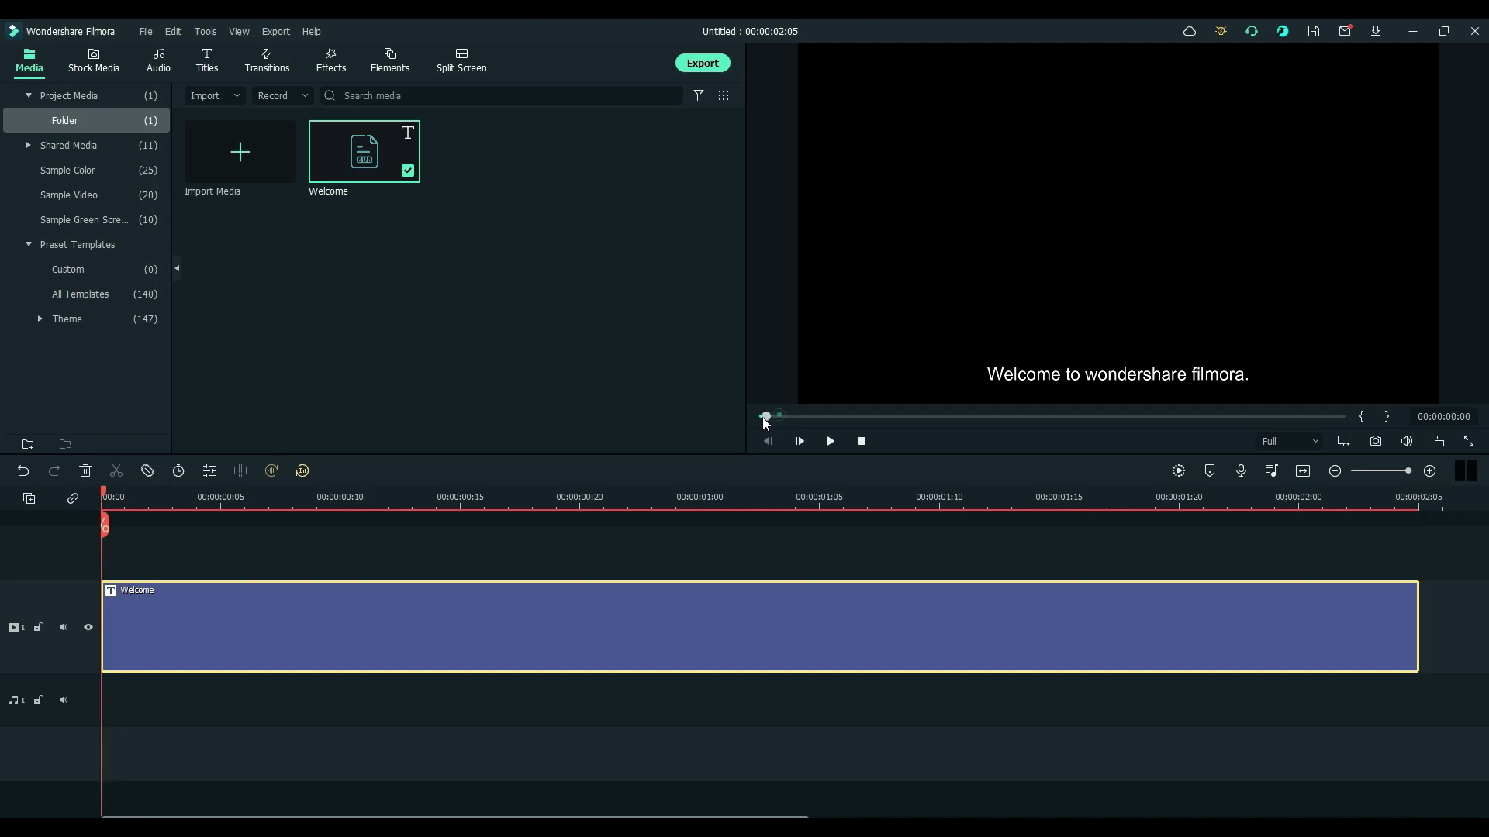
Open Text-to-Speech for the Welcome subtitle clip and audition the Mark voice
right_click(183, 616)
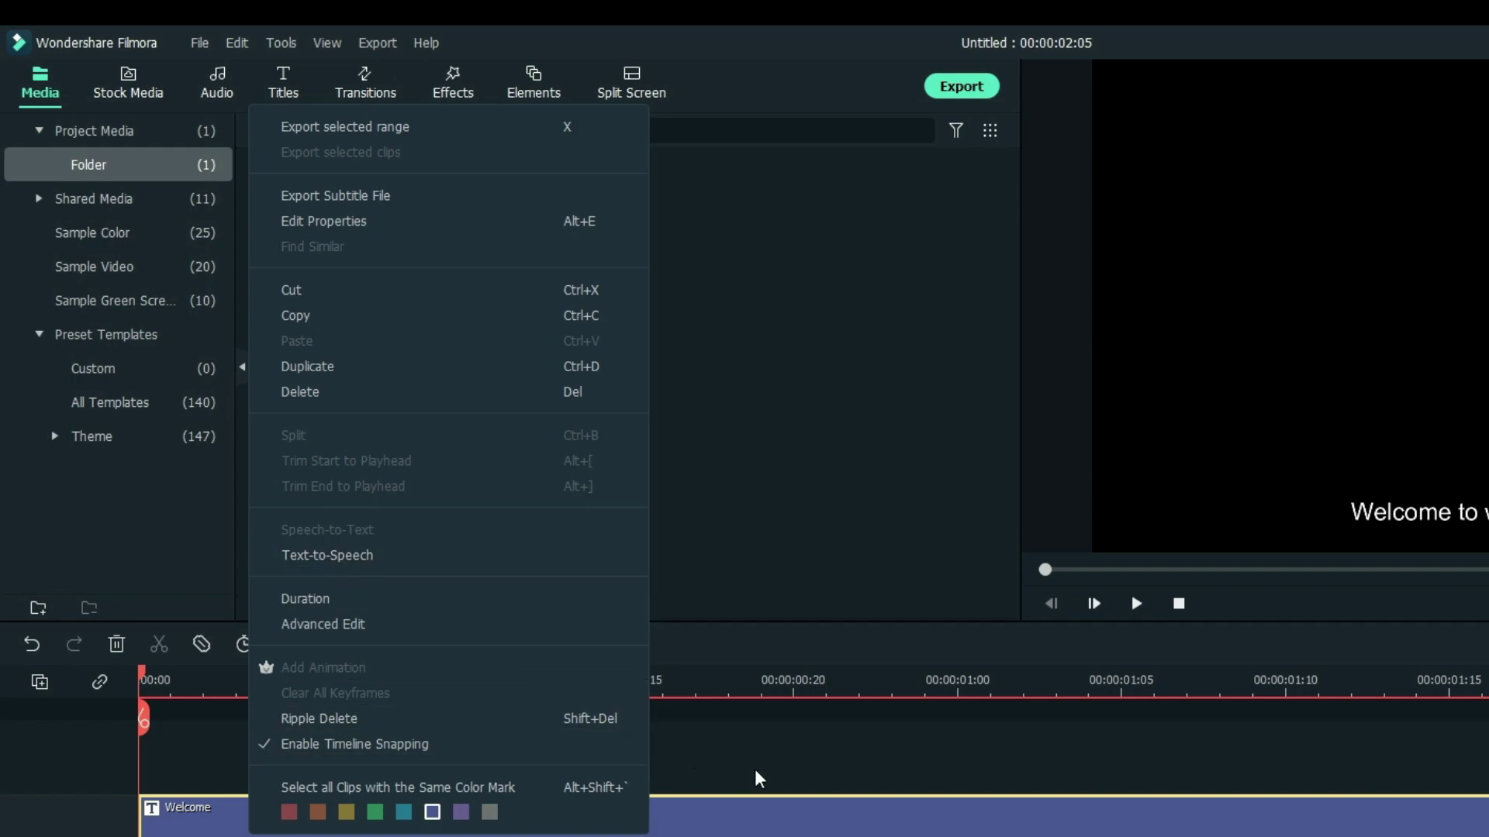
click(783, 740)
click(345, 827)
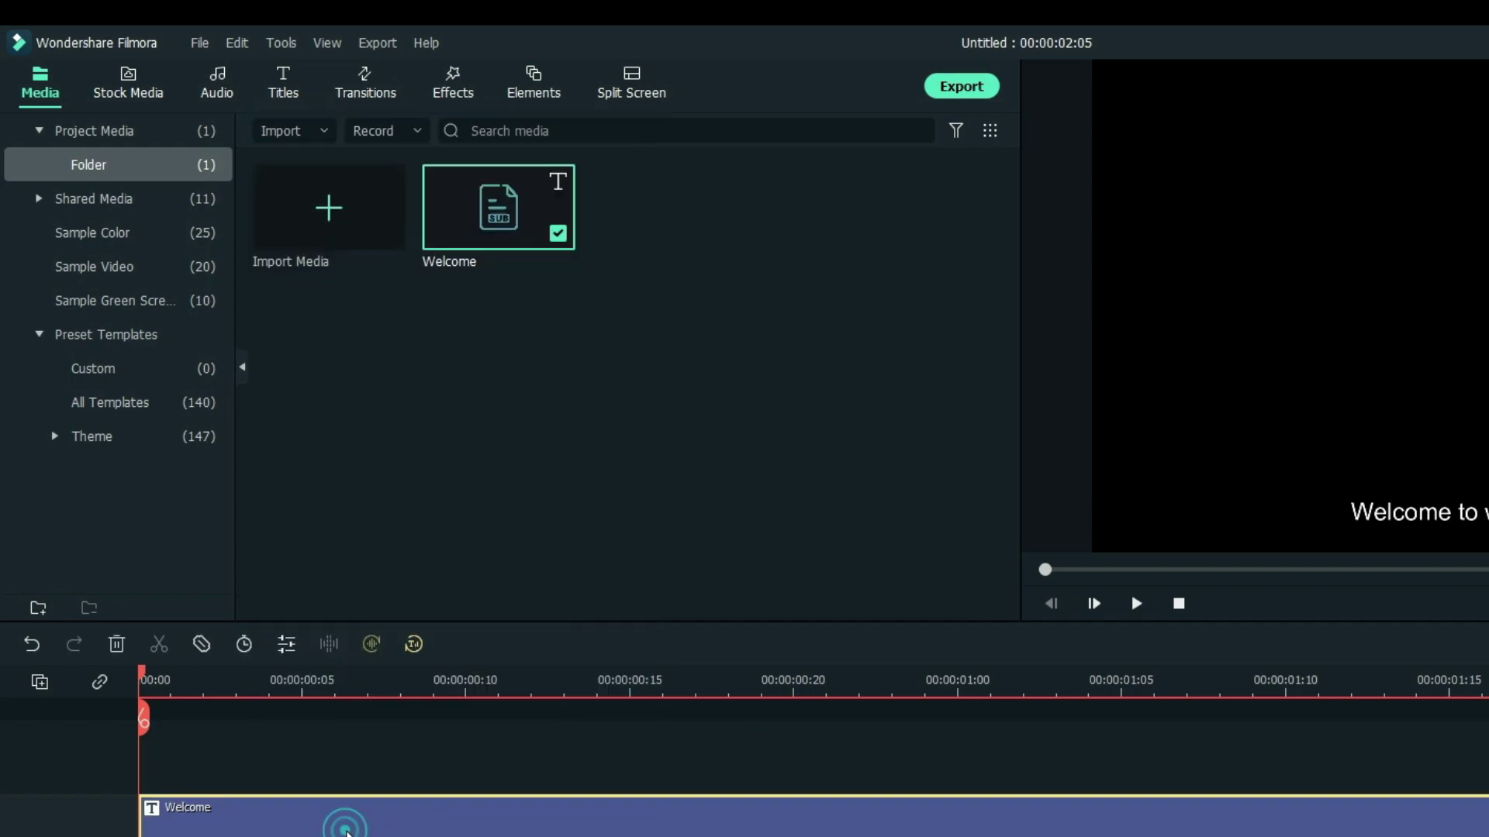
click(414, 648)
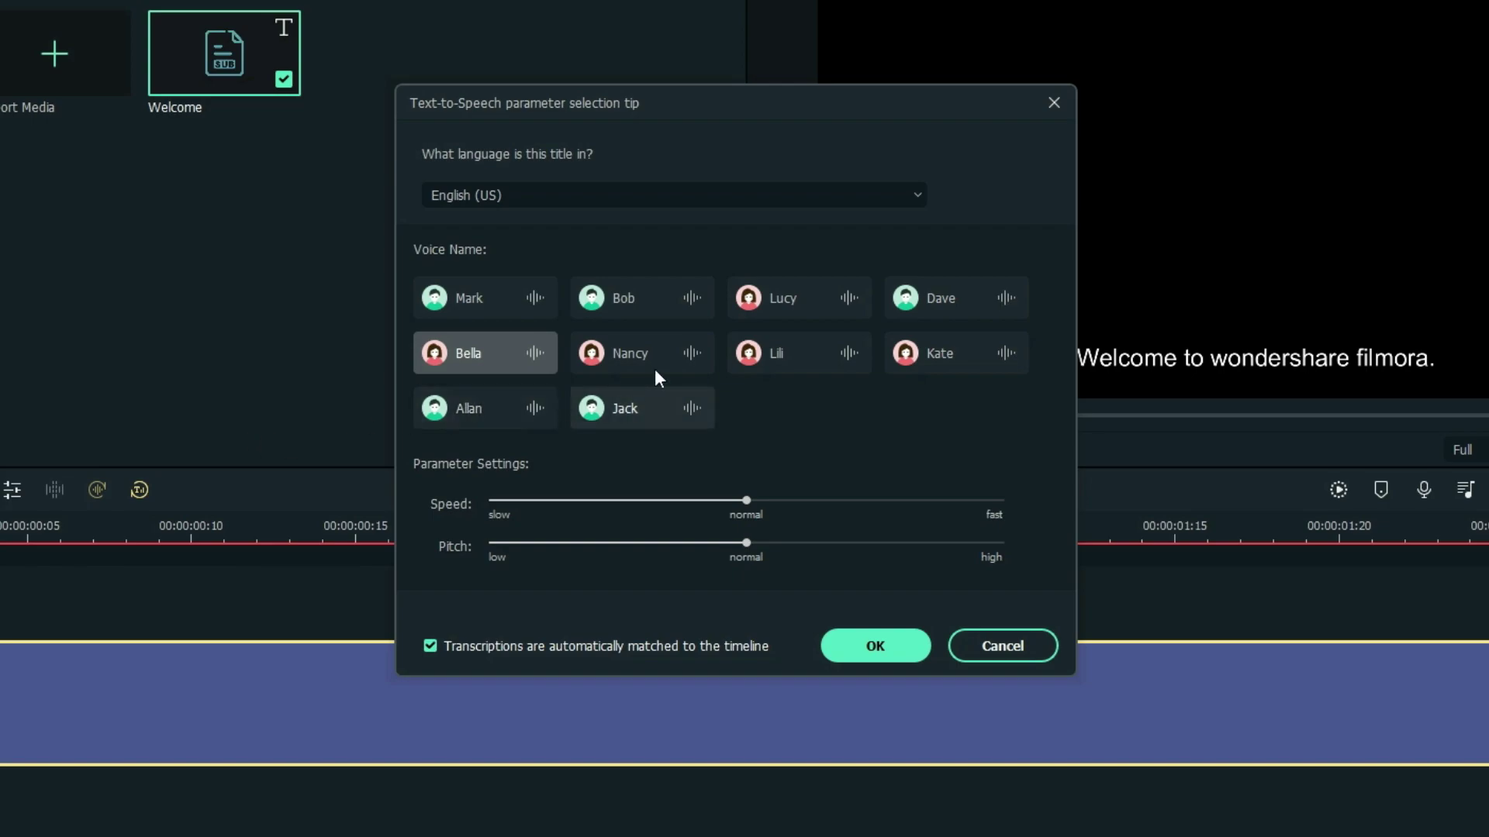
click(487, 304)
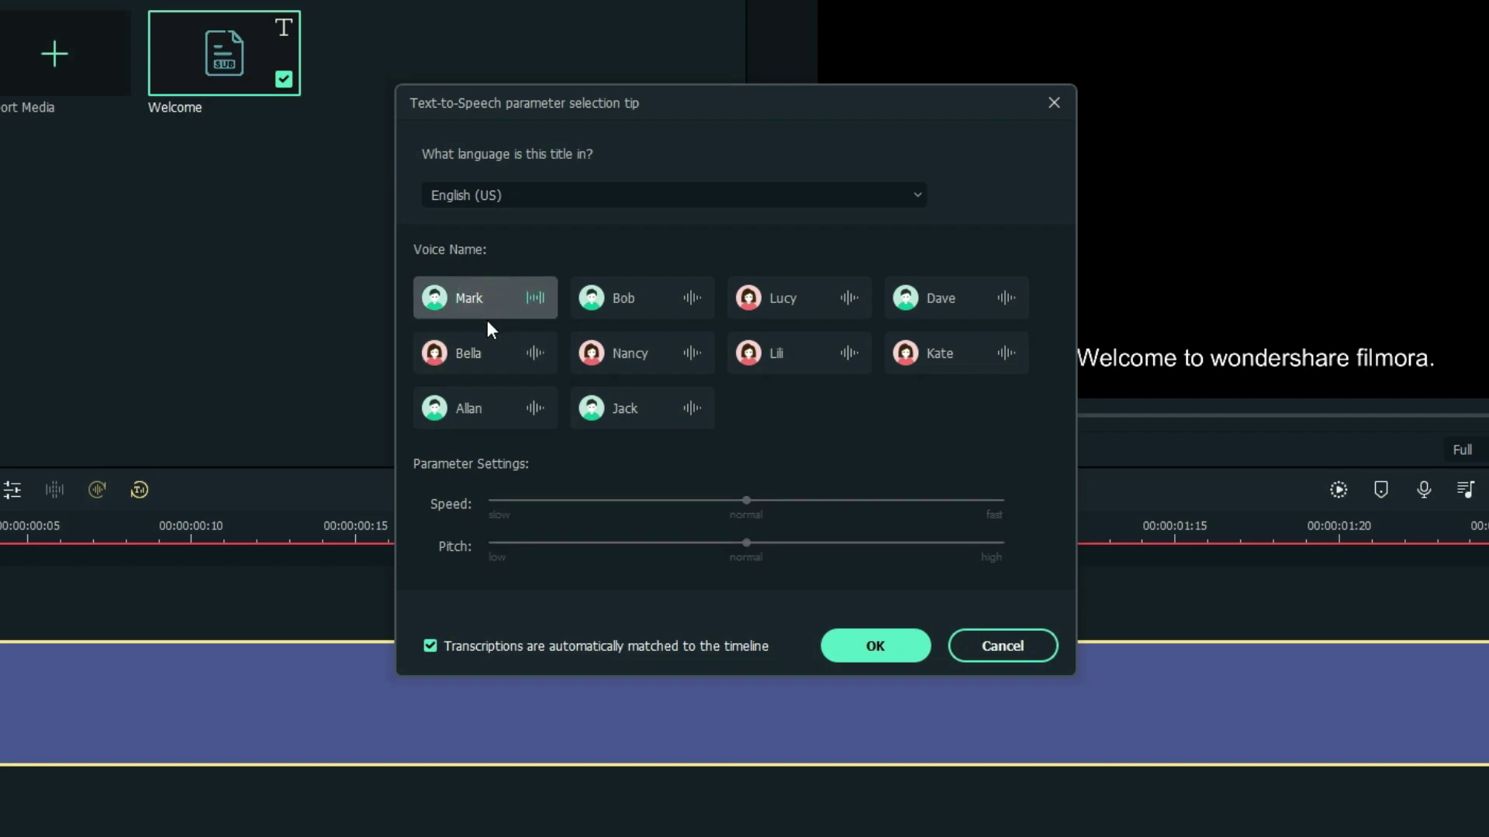
click(513, 356)
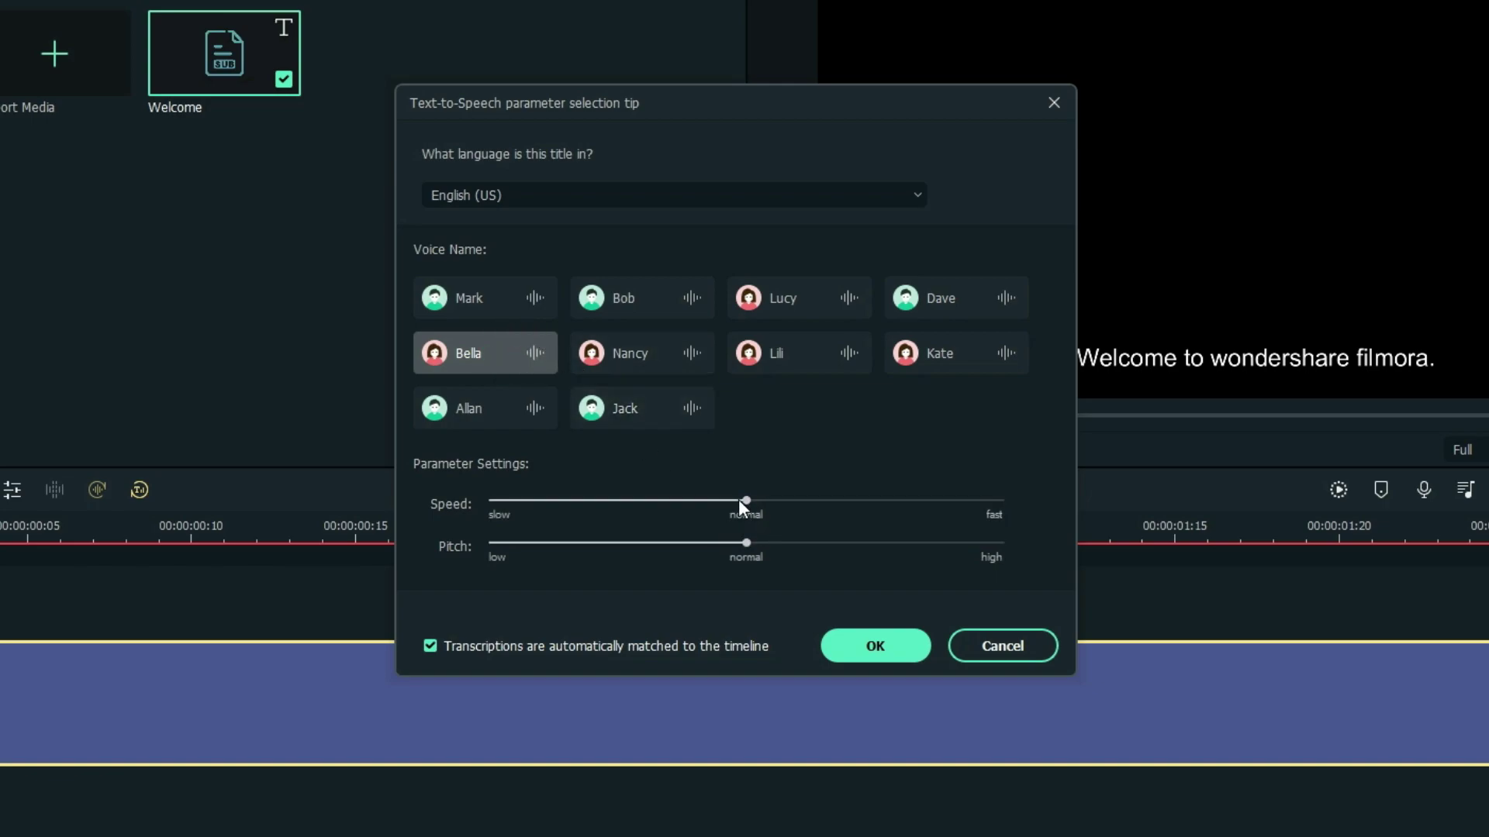
Audition Nancy and Lili, return speed to normal, and choose the Bella voice
drag(738, 499, 491, 500)
click(604, 349)
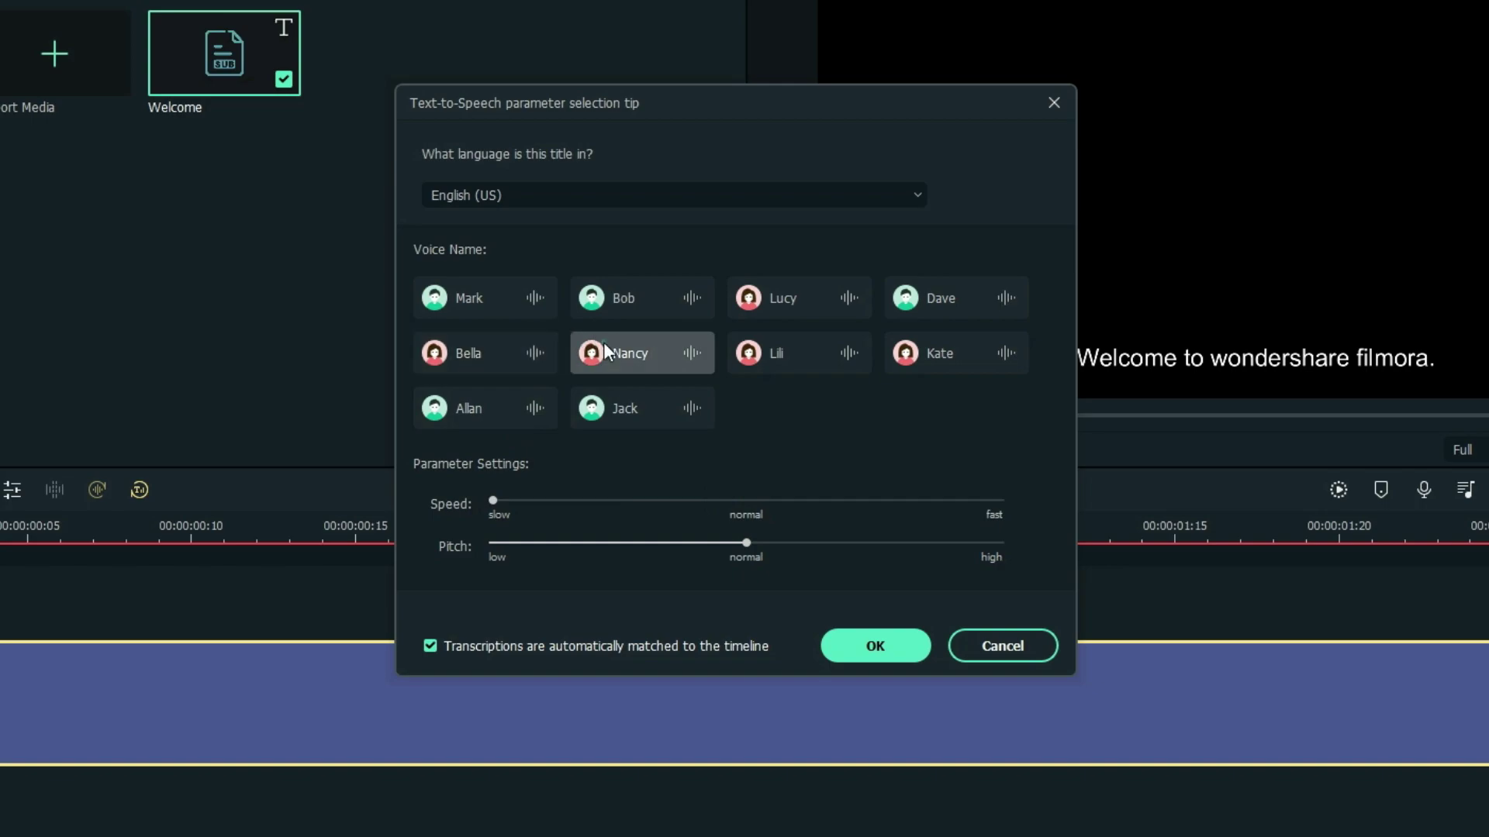
click(604, 342)
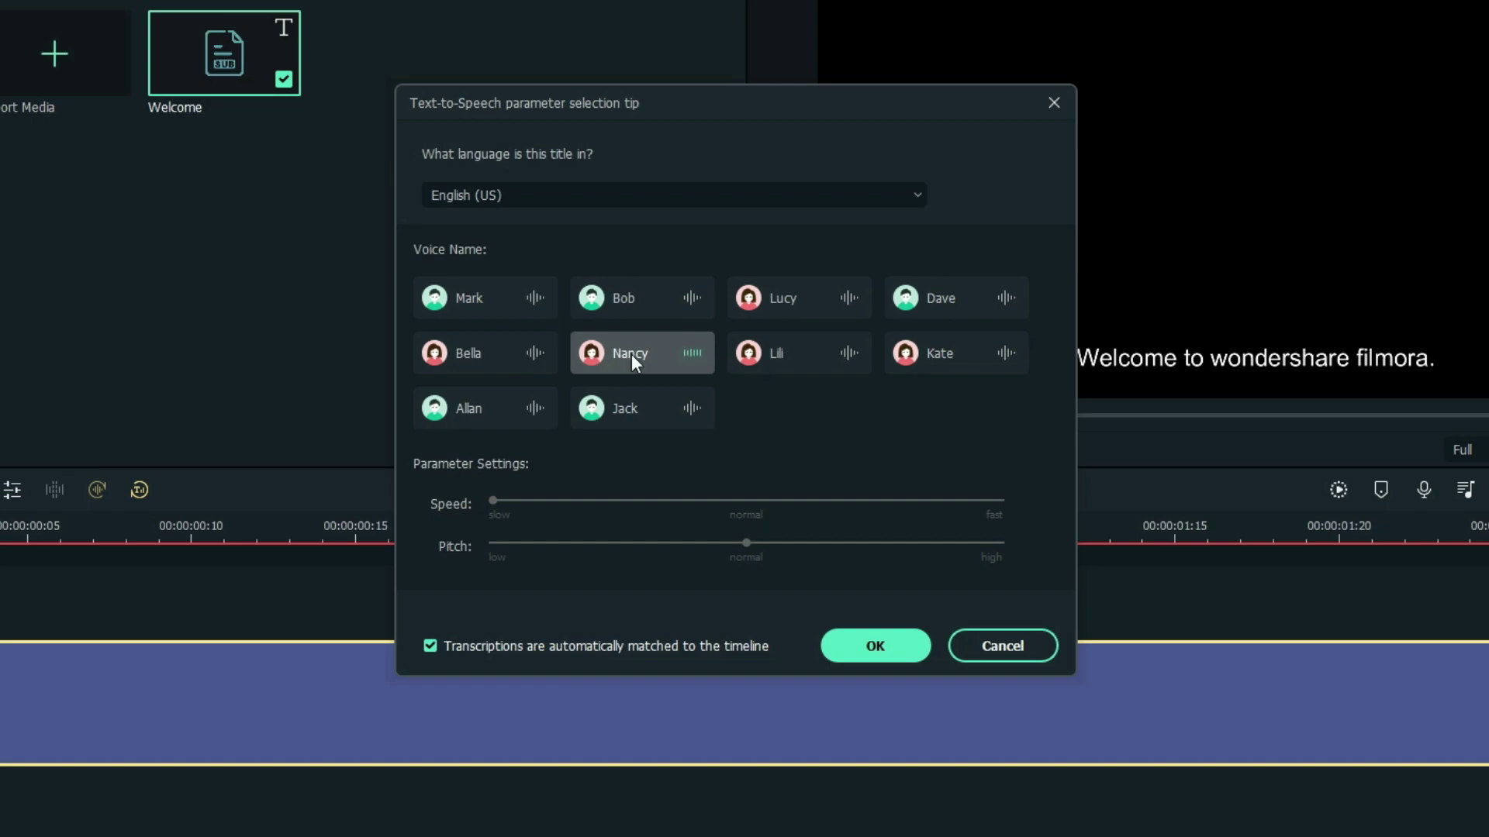
drag(493, 500, 746, 501)
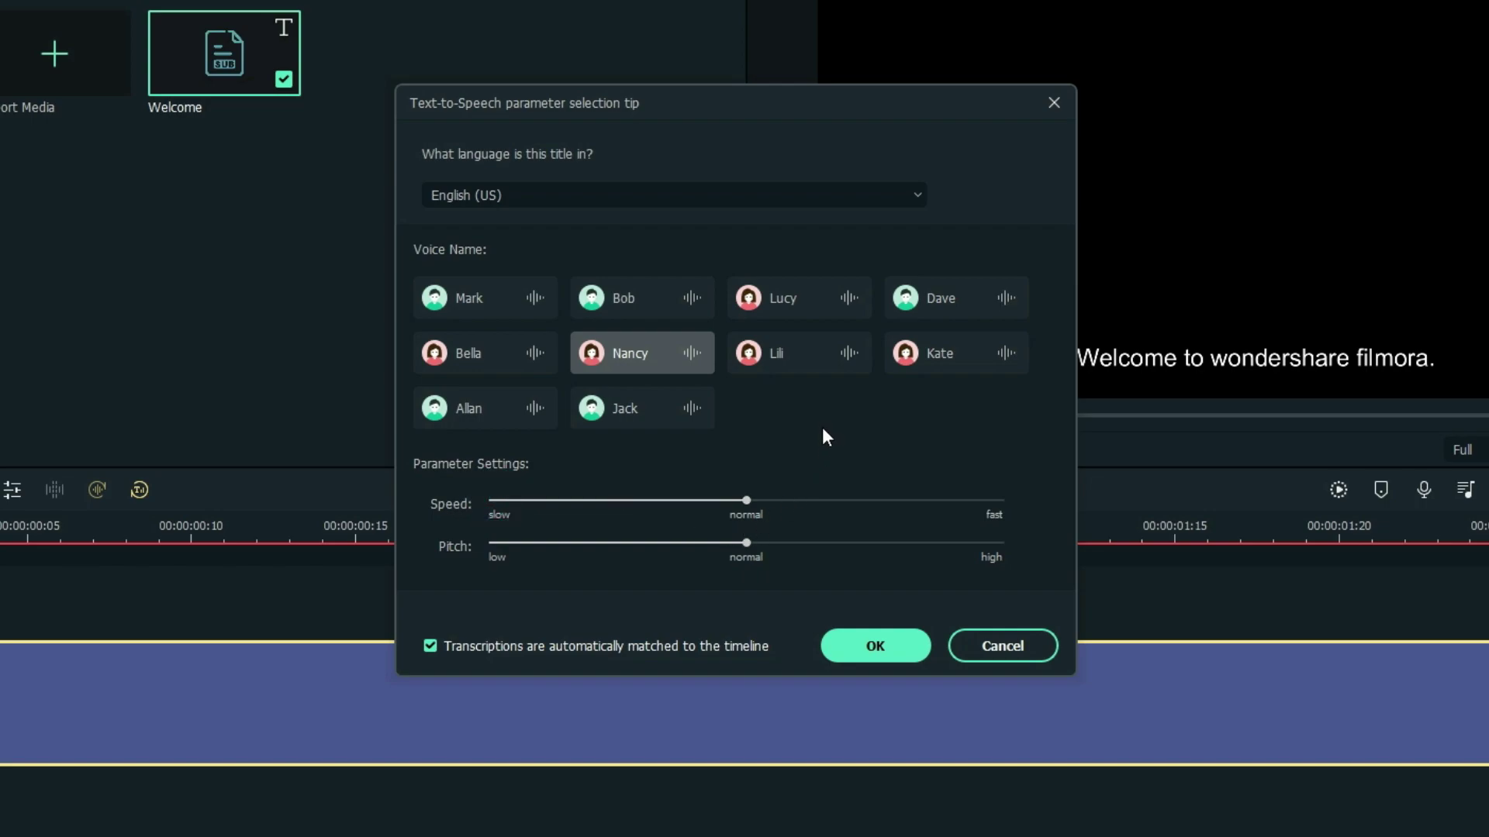
click(808, 351)
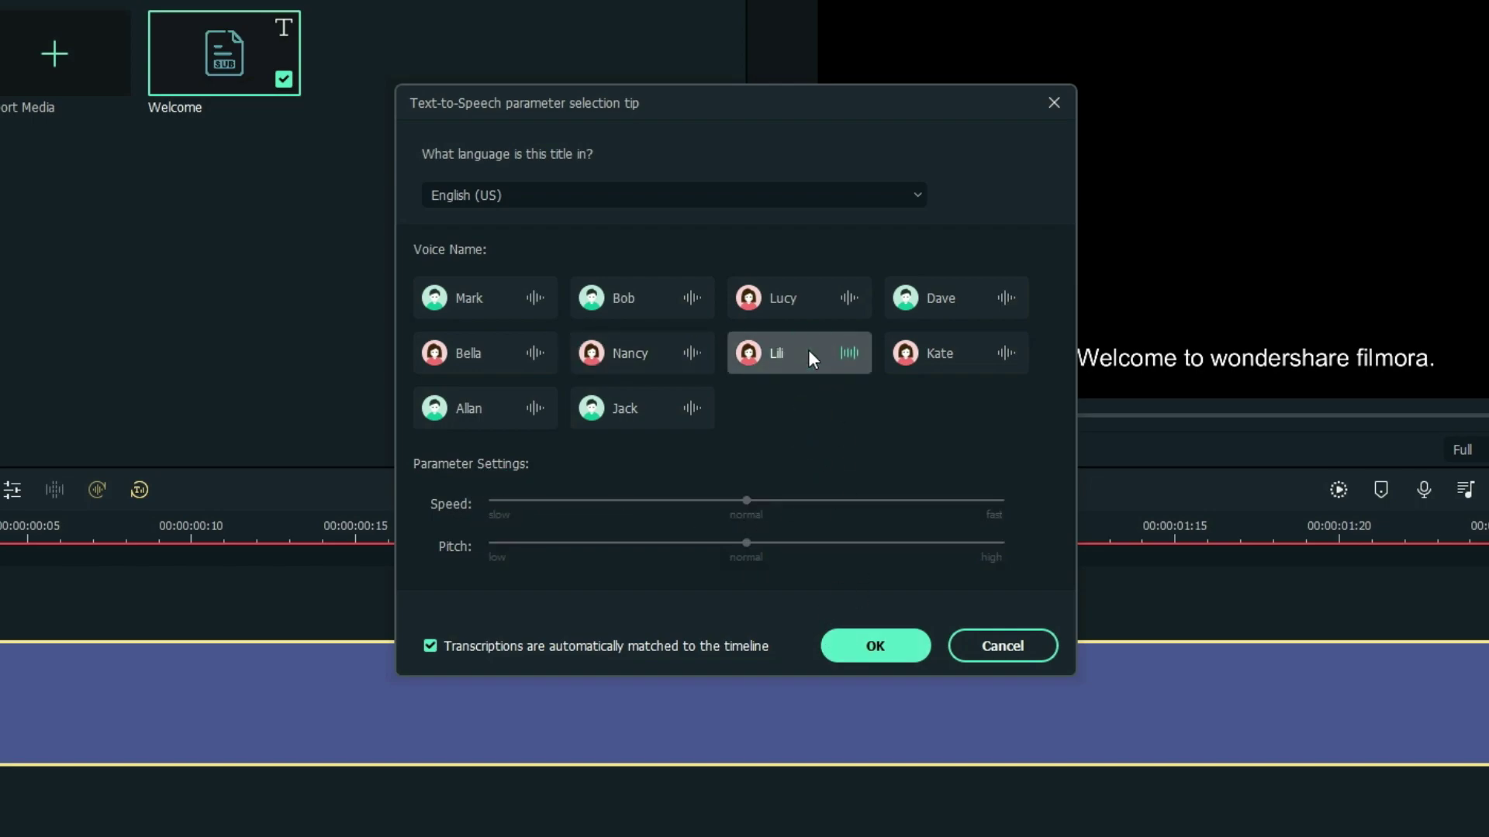
click(537, 342)
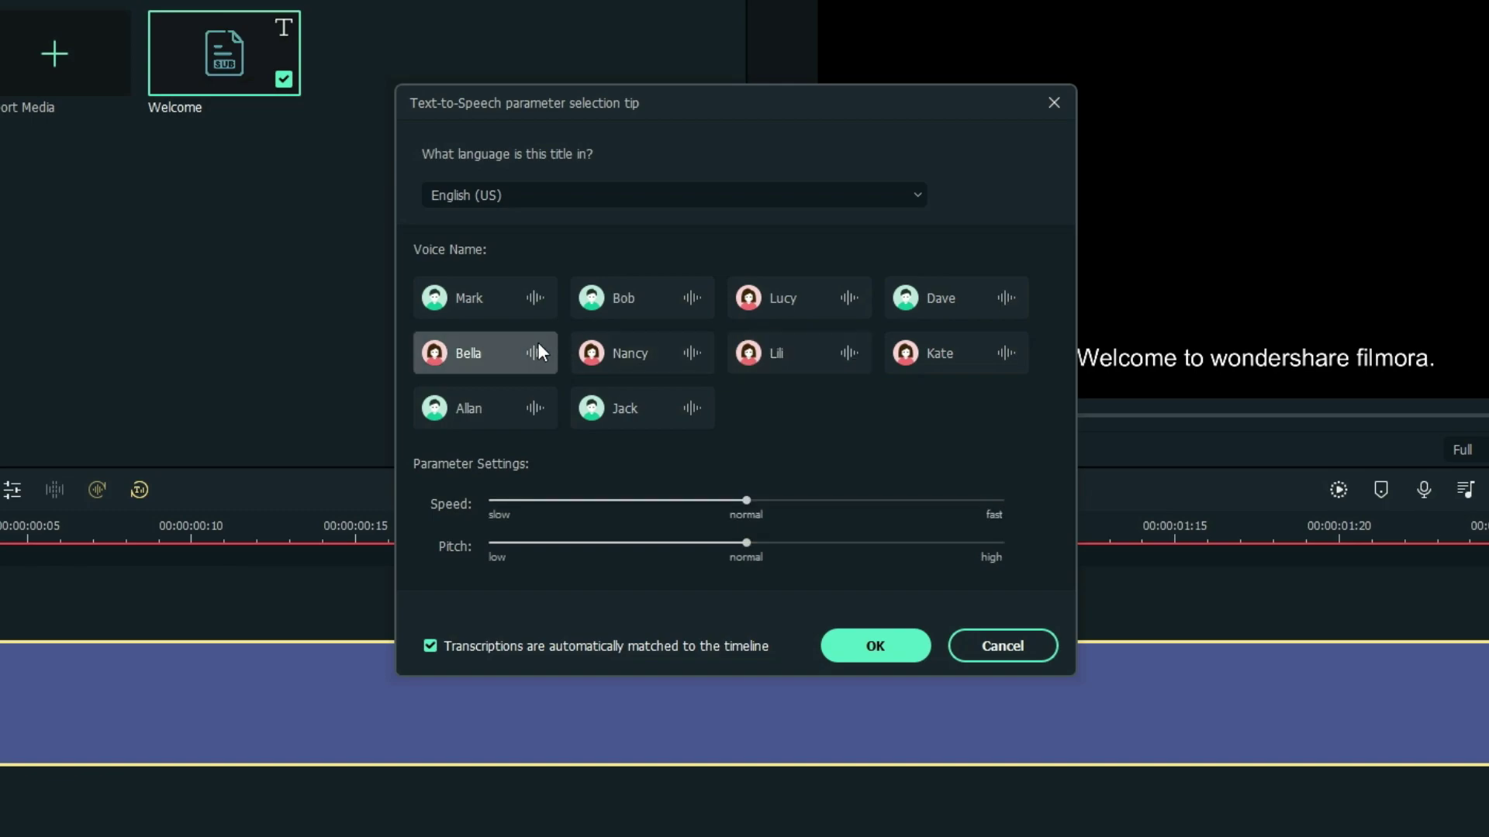
Generate the Welcome_1 voiceover, close the services list, and play it back from the start
click(877, 645)
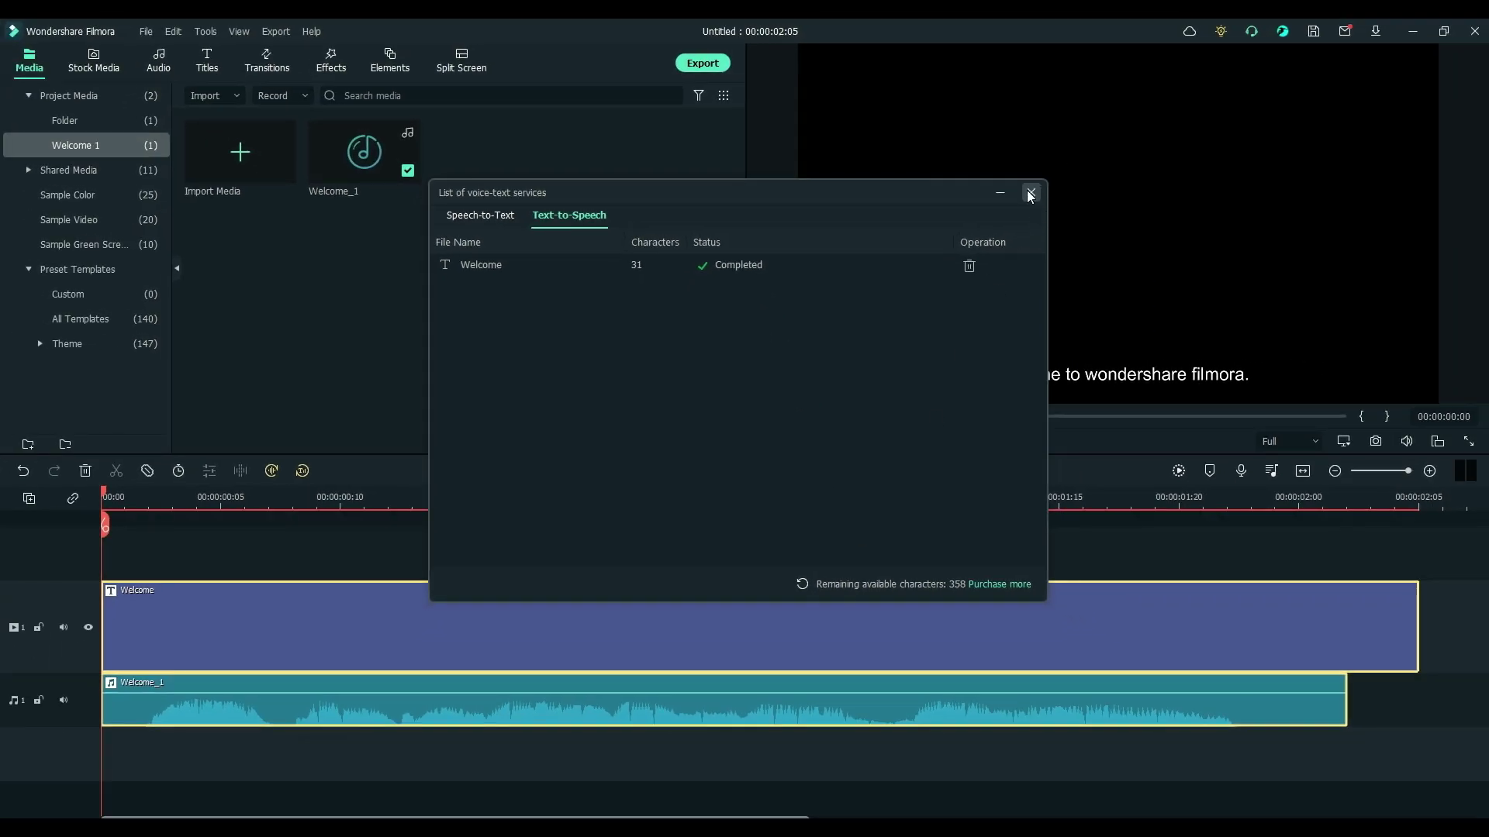
click(1030, 192)
click(208, 694)
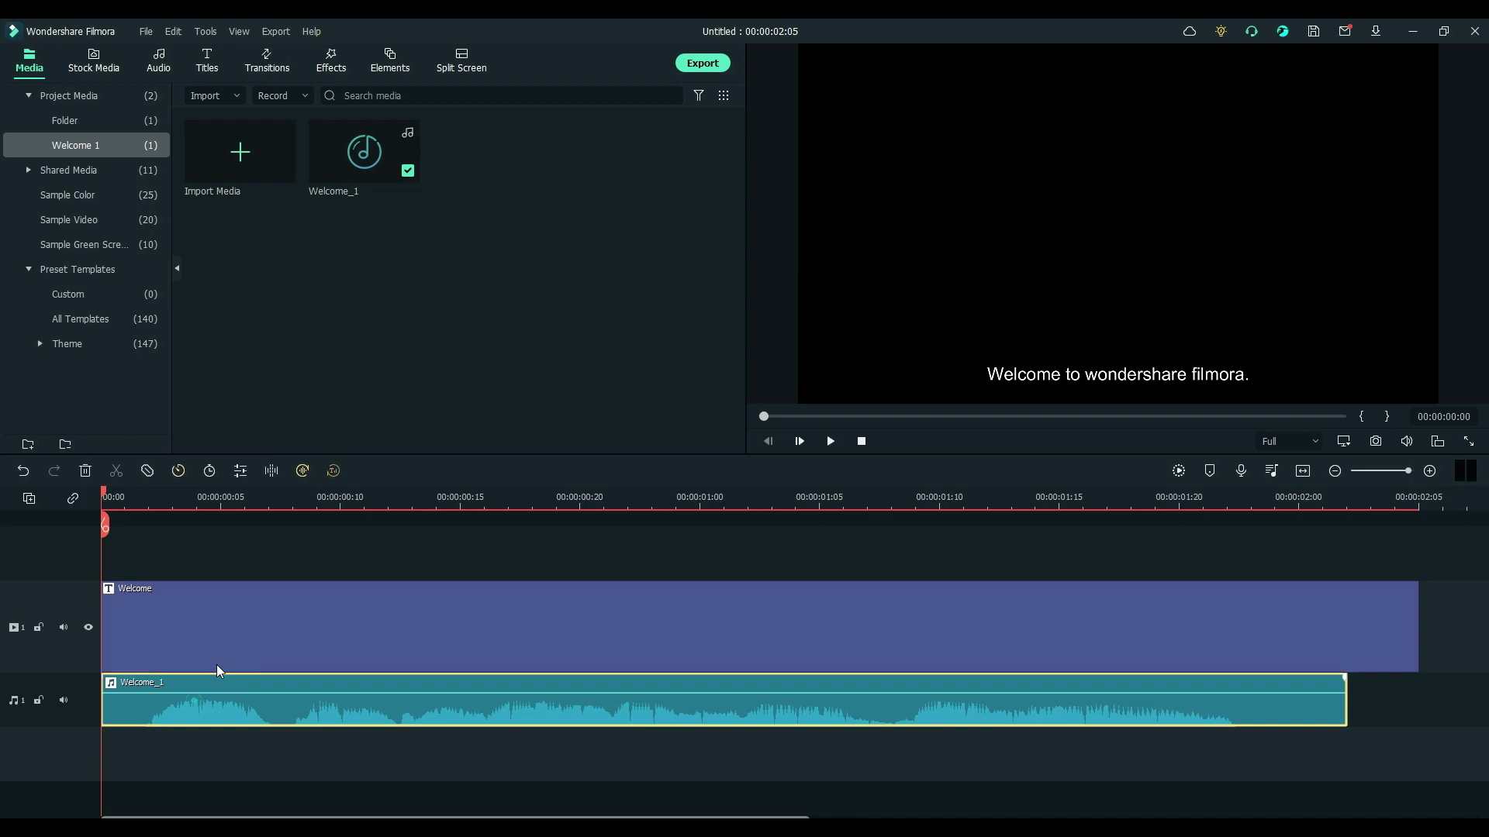
click(199, 556)
key(space)
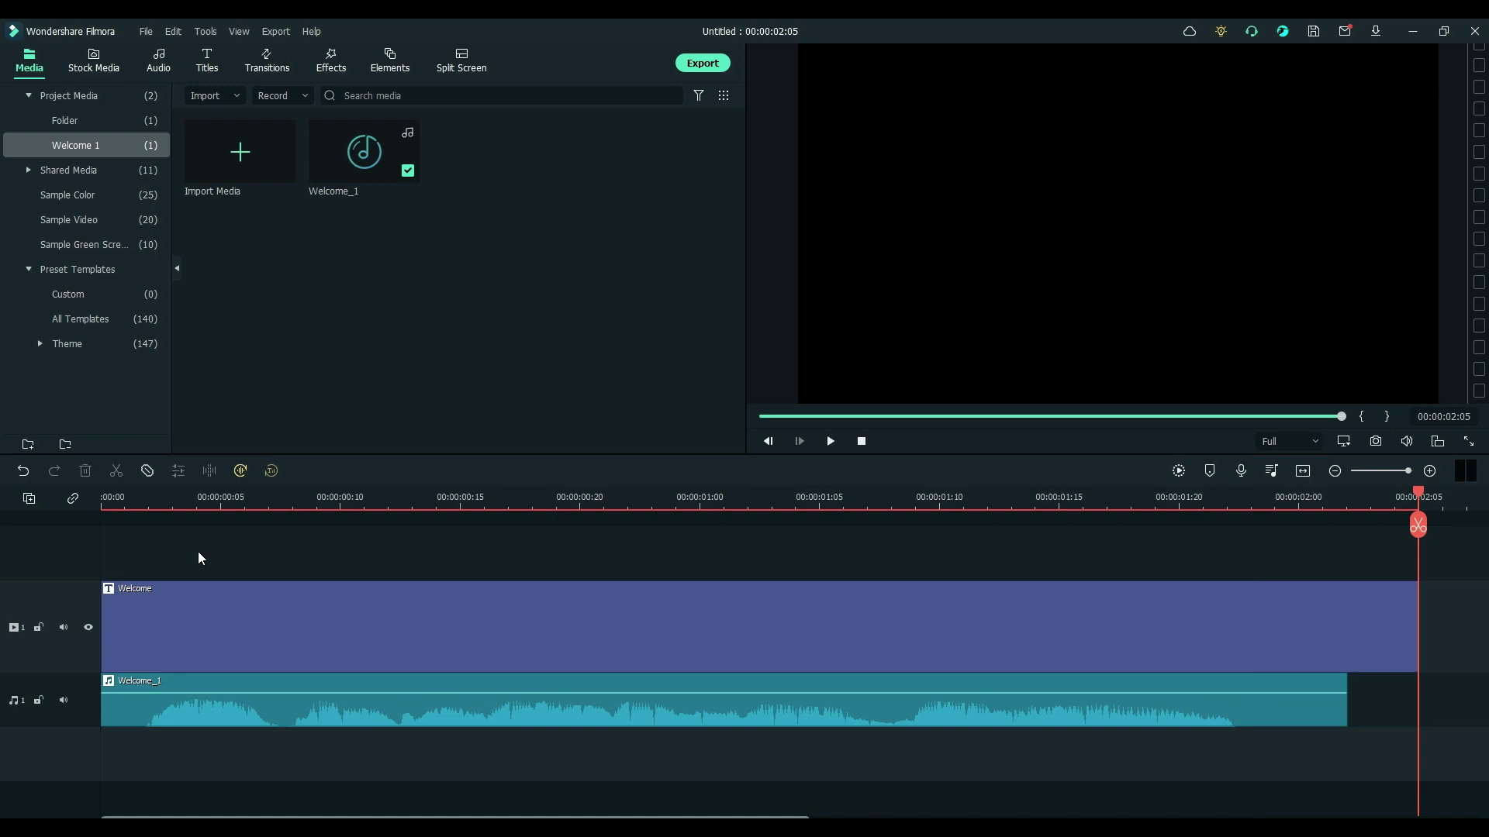
click(767, 439)
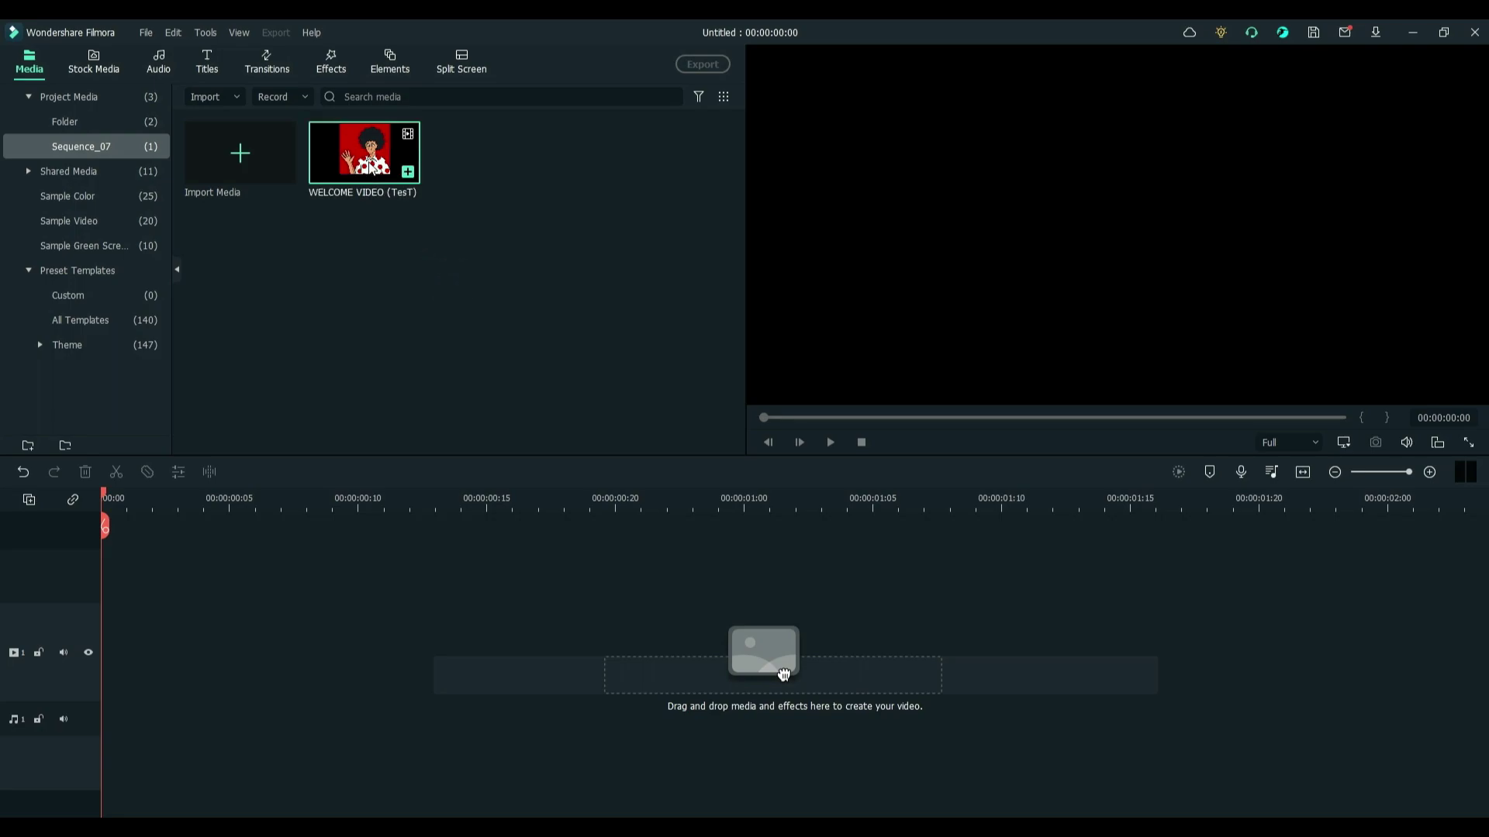
Drag WELCOME VIDEO (TesT) onto the first video track, play it, and rewind to the start
drag(404, 172, 105, 645)
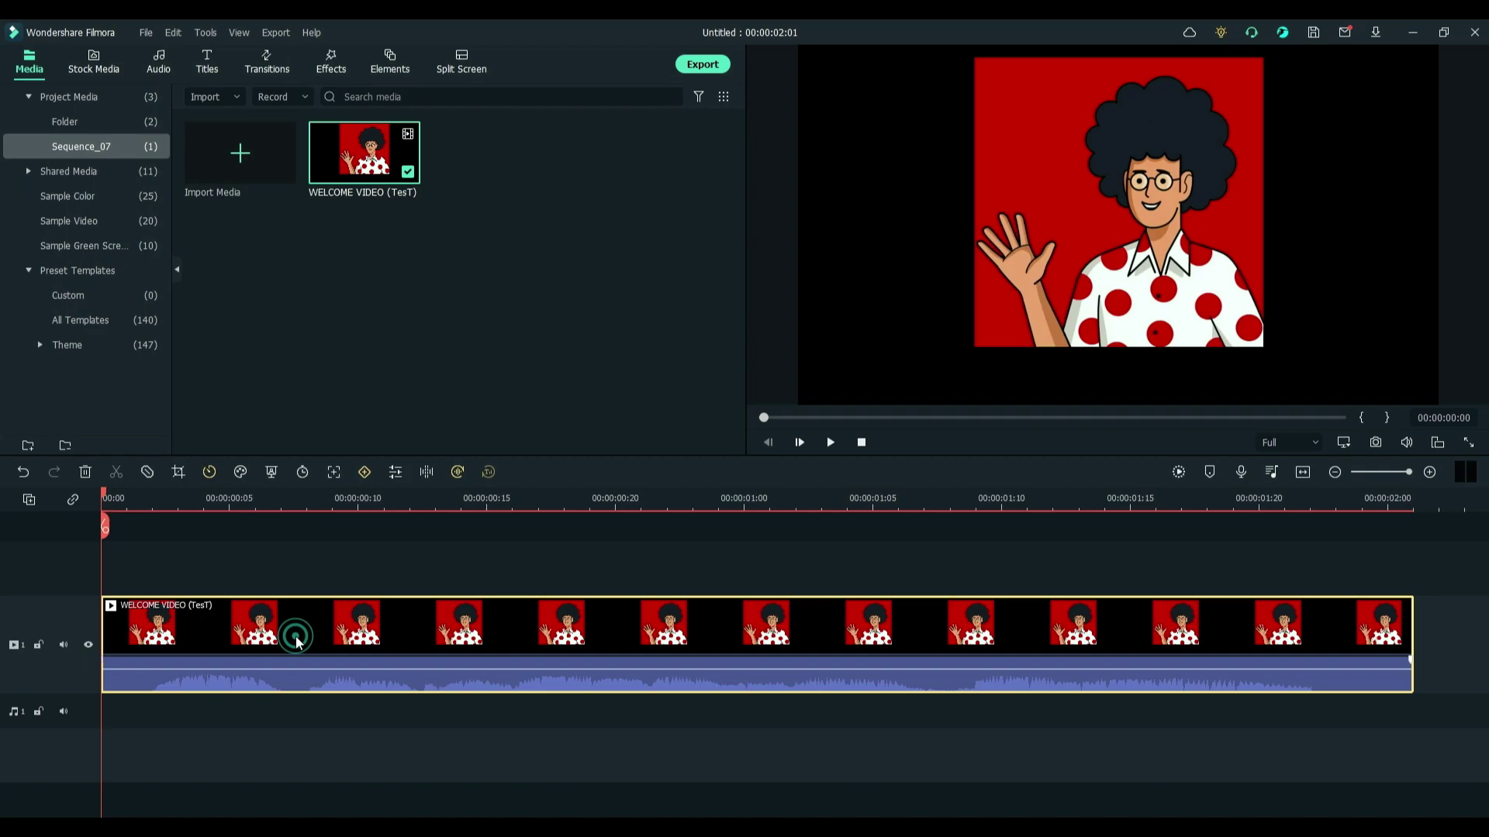
click(831, 443)
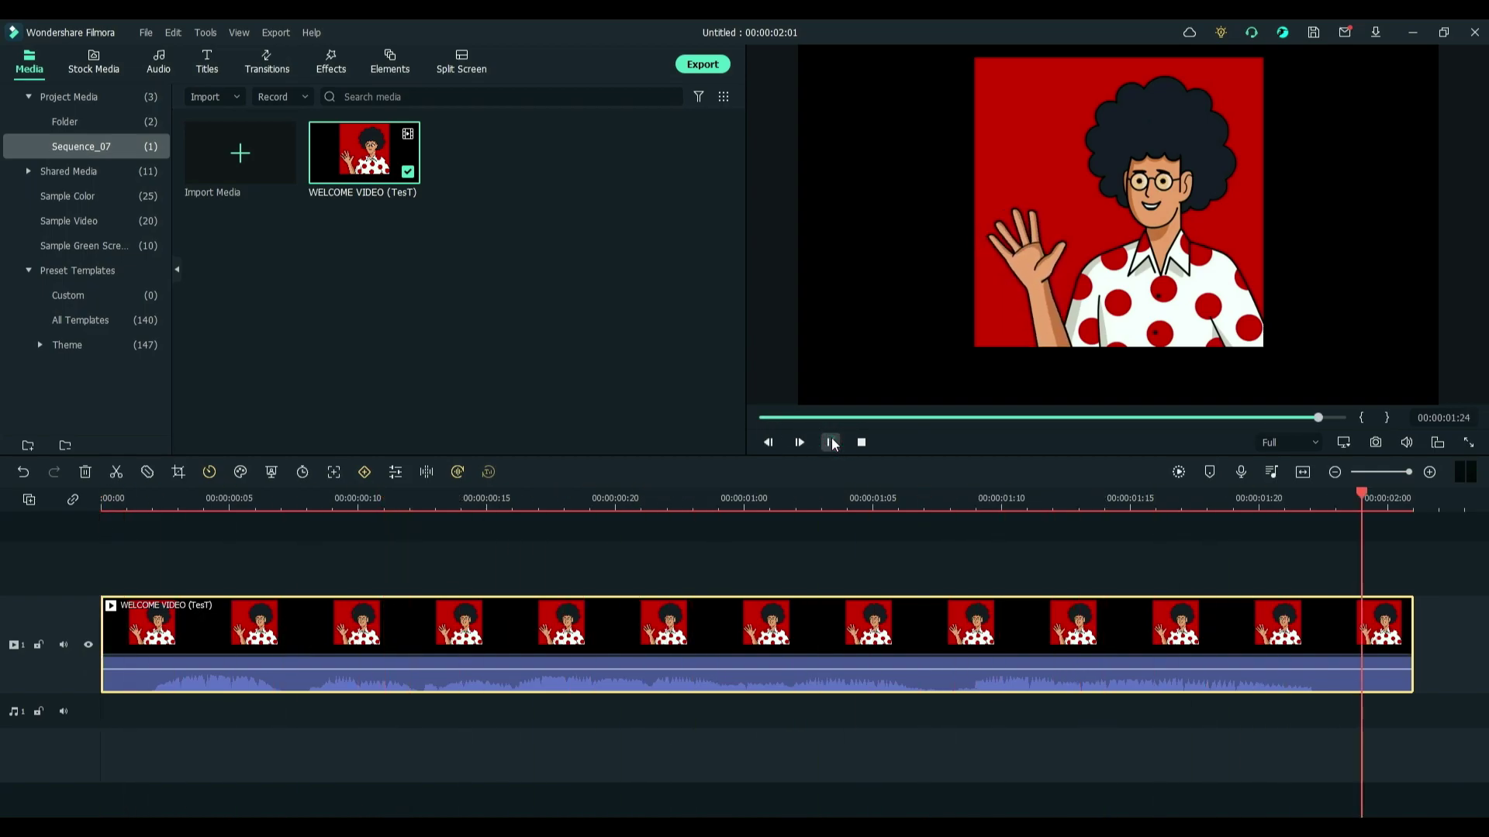
drag(819, 417, 718, 425)
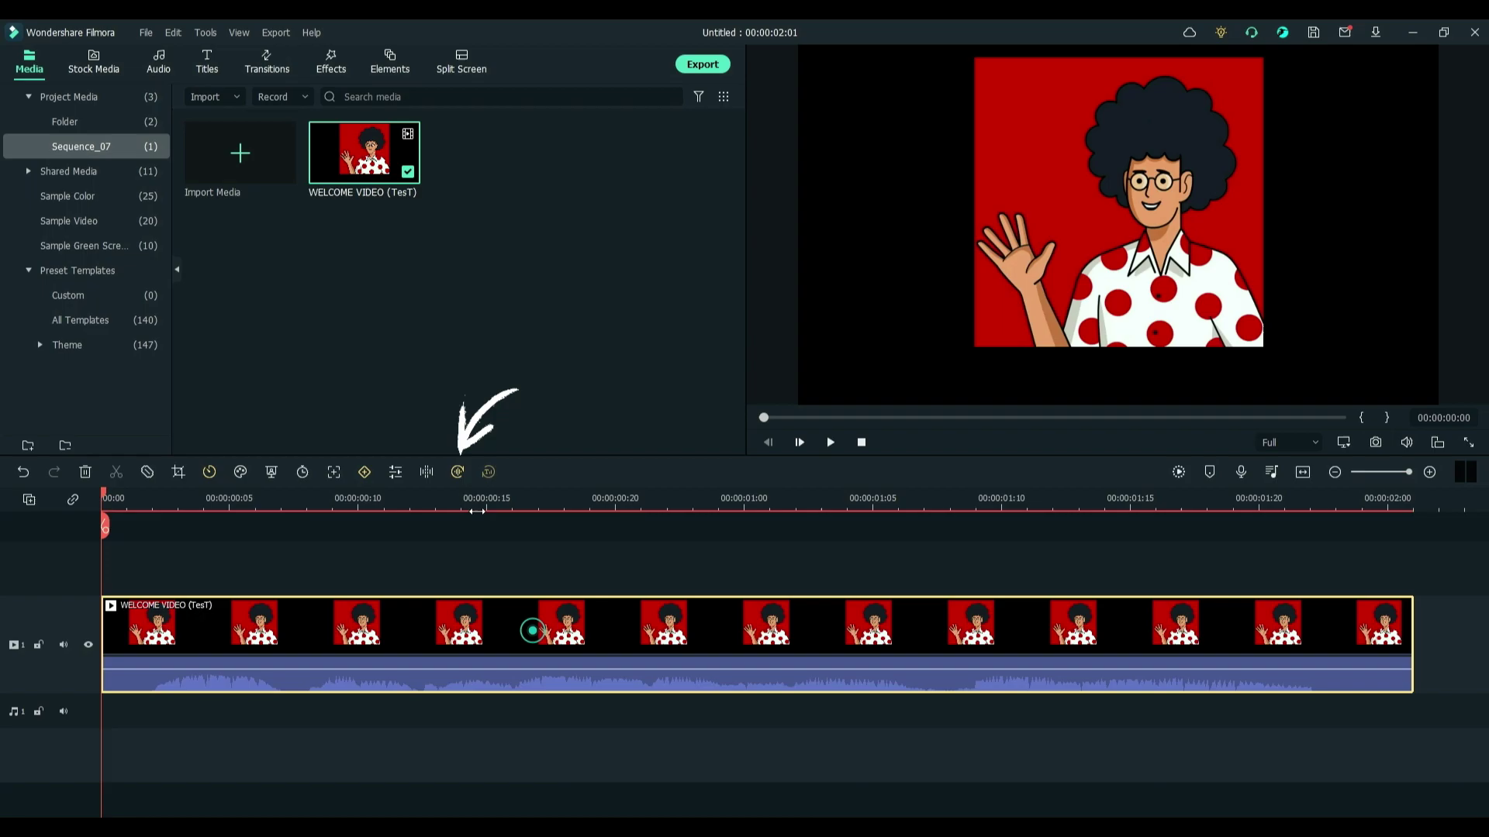
Run Speech-to-Text on the cartoon clip with English (US) as the transcription language
click(458, 471)
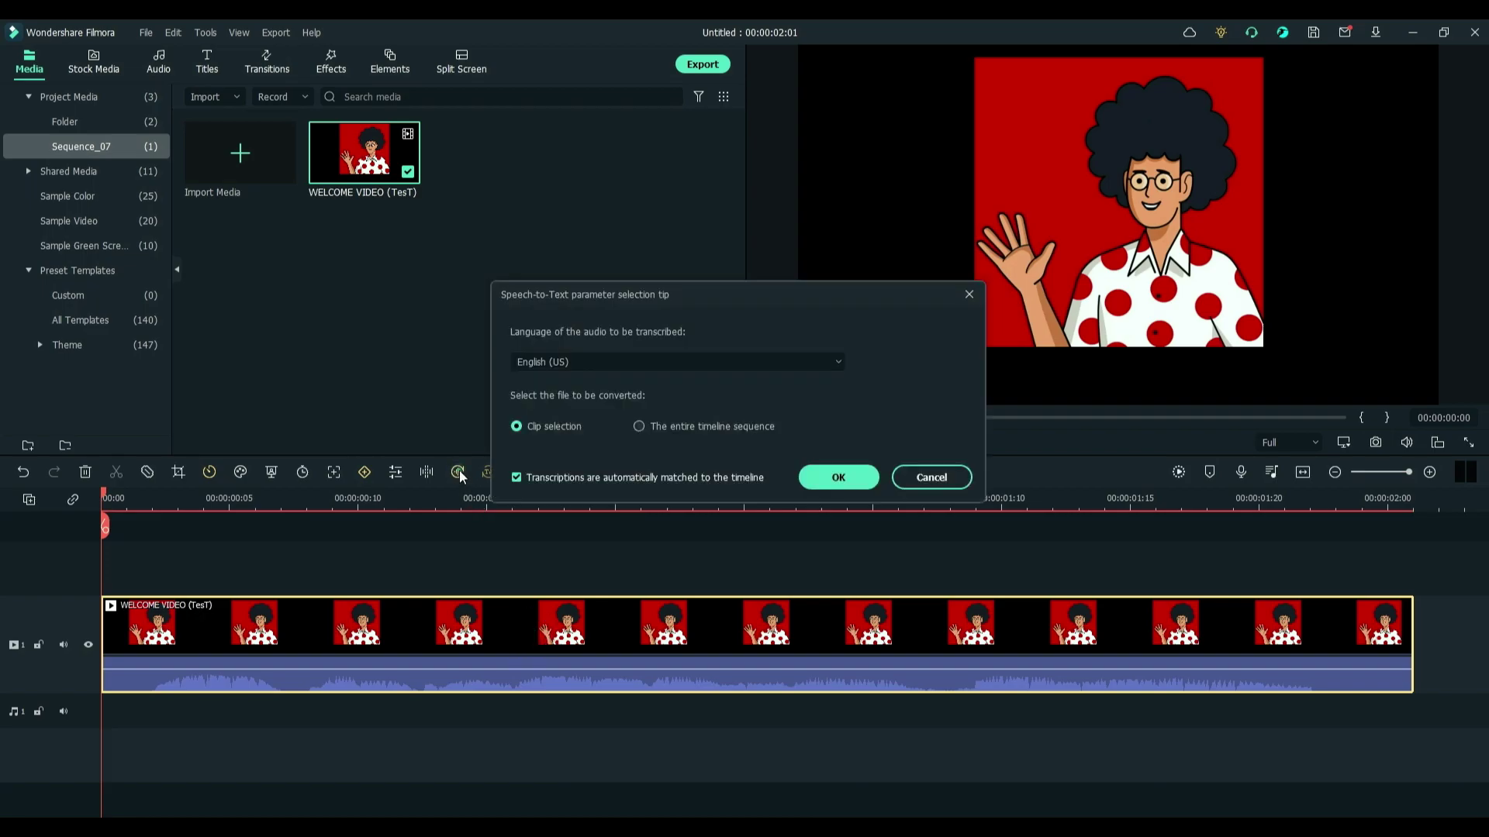
click(577, 364)
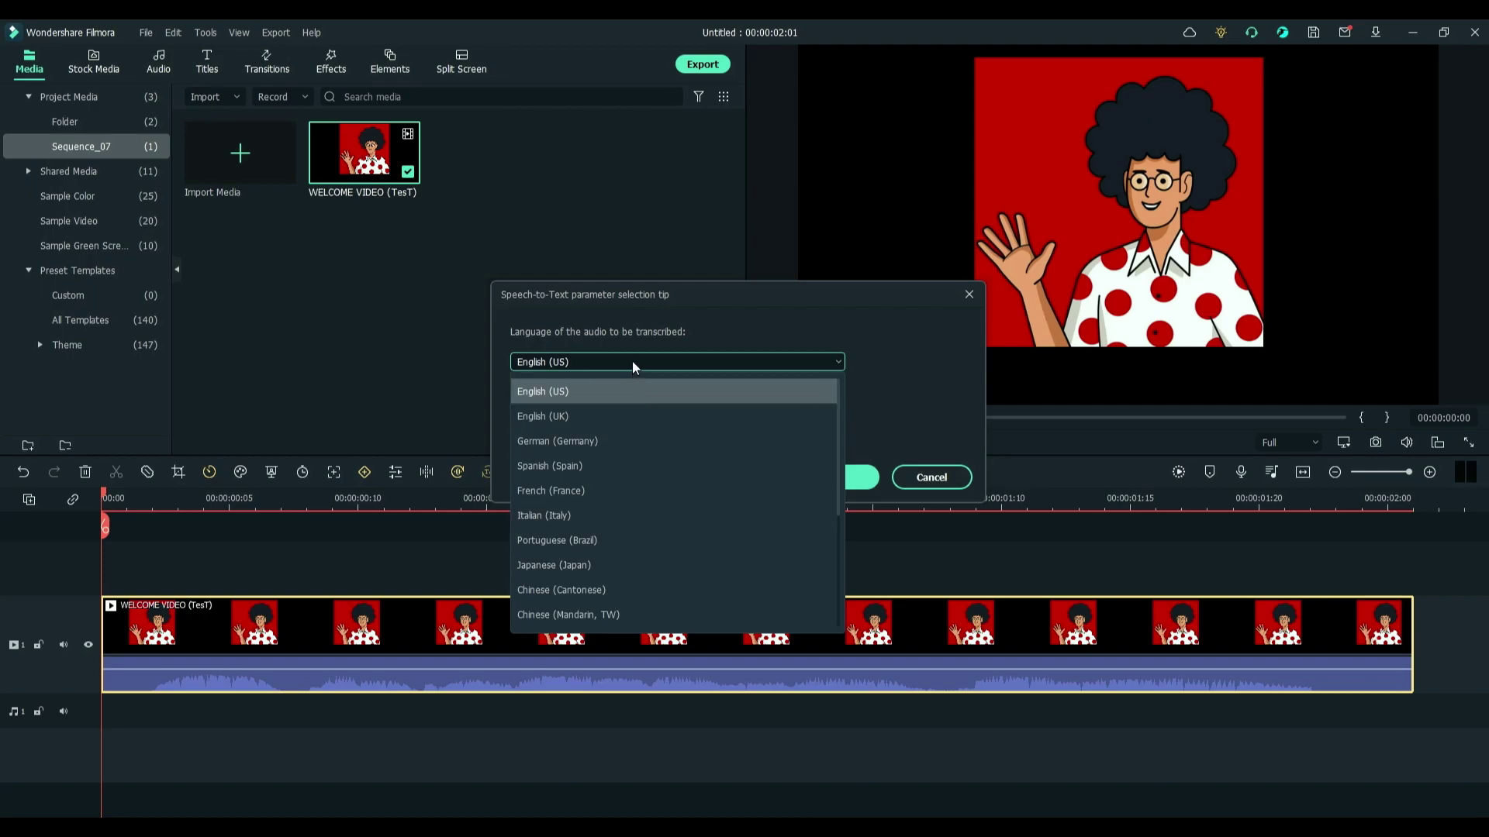
scroll(663, 475, down, 1)
scroll(663, 476, up, 1)
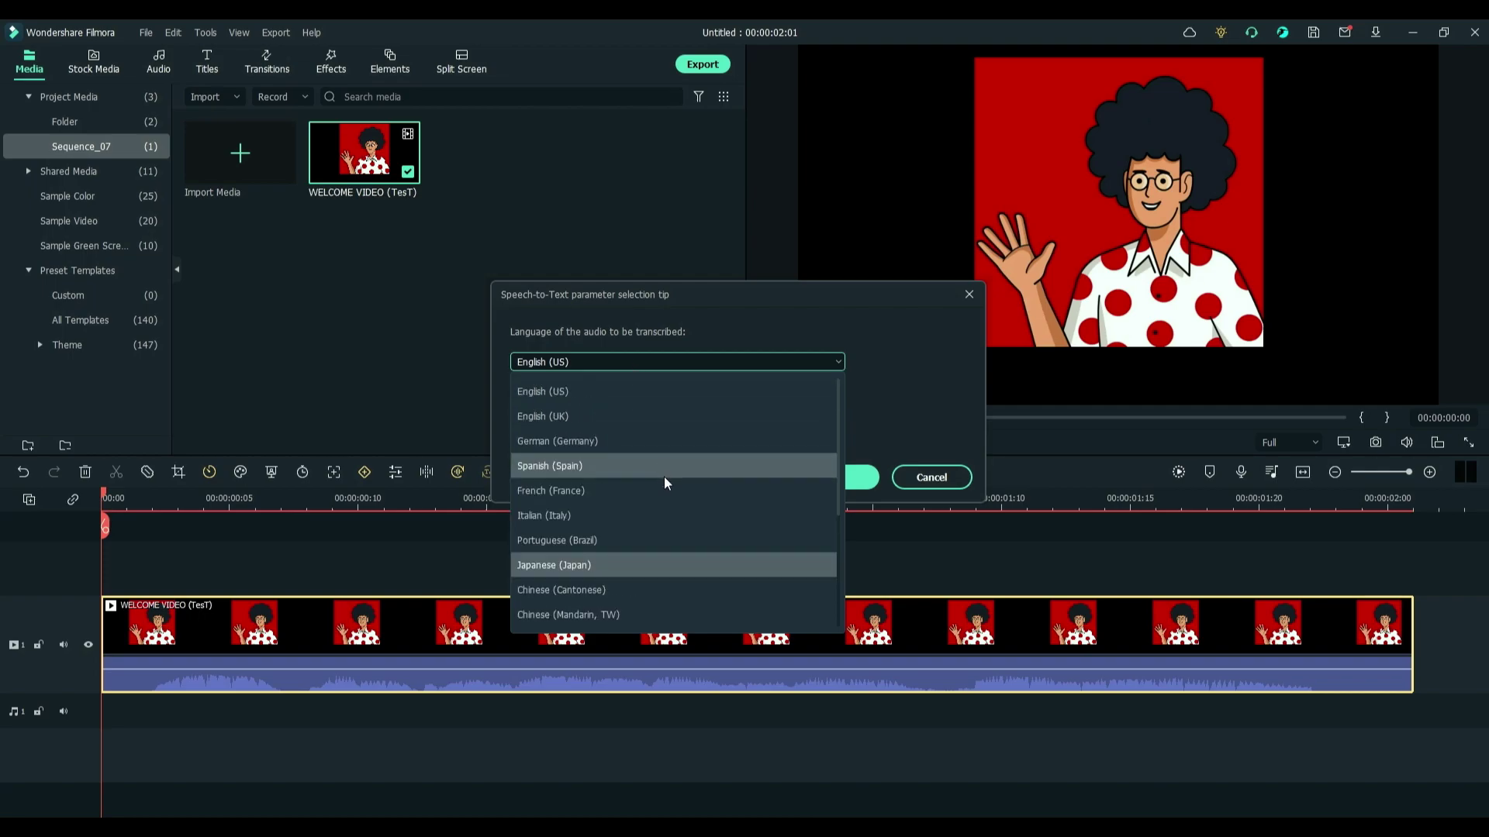
click(681, 364)
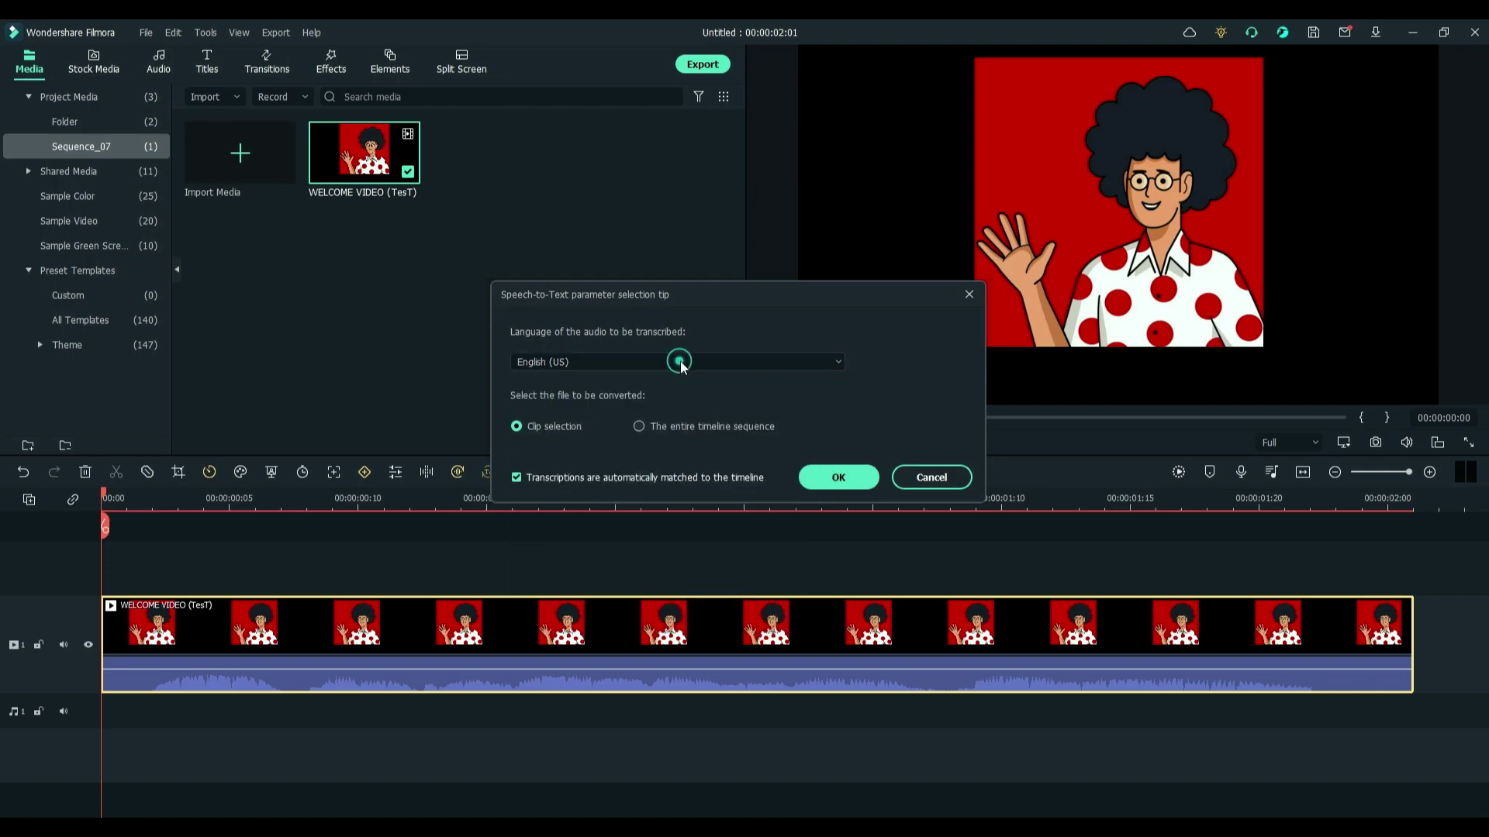
click(810, 481)
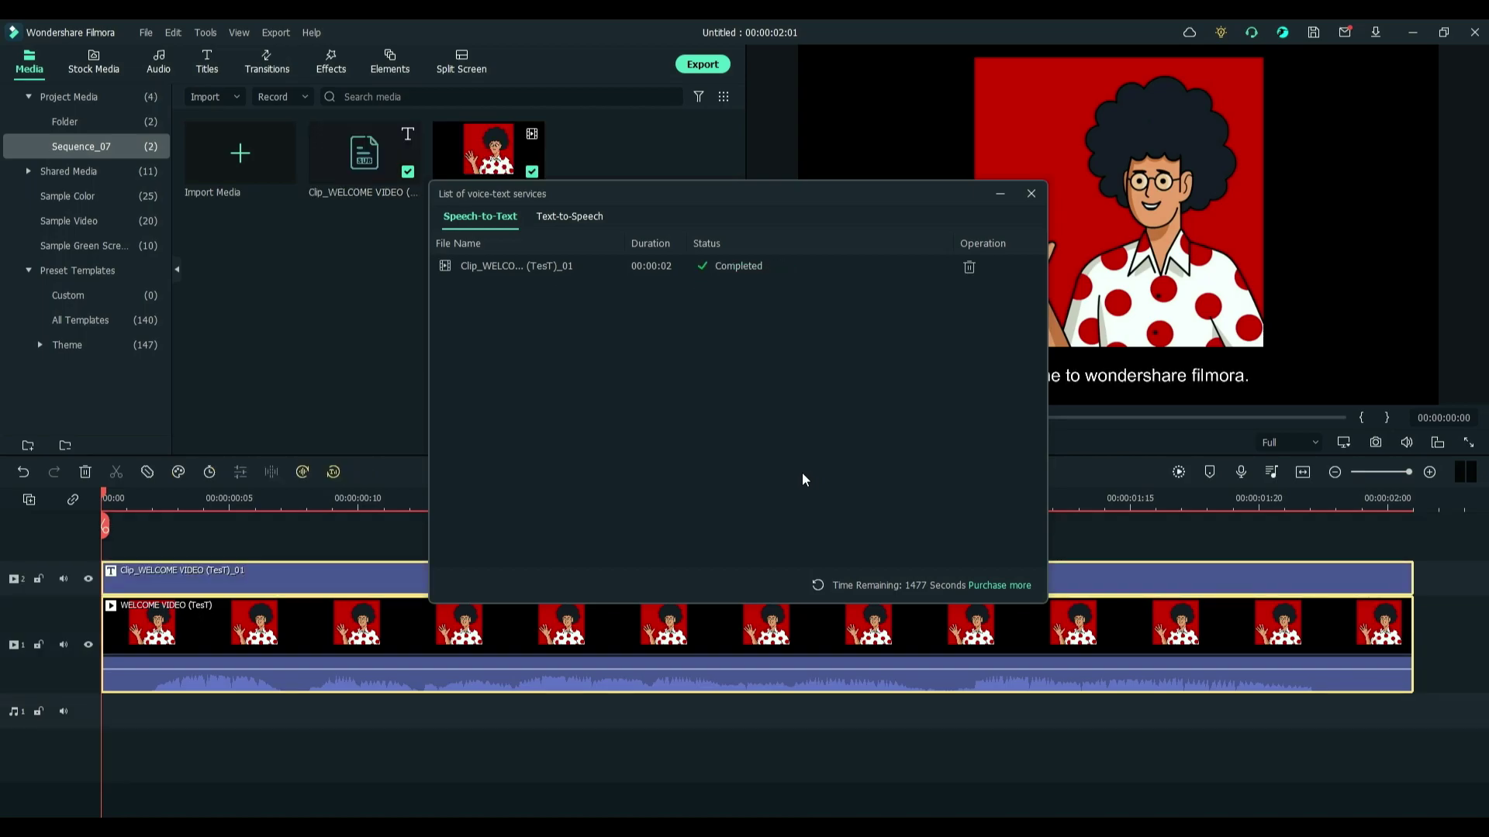
Close the voice-text services list and play the cartoon to check the 'Welcome to wondershare filmora.' subtitle
click(1030, 194)
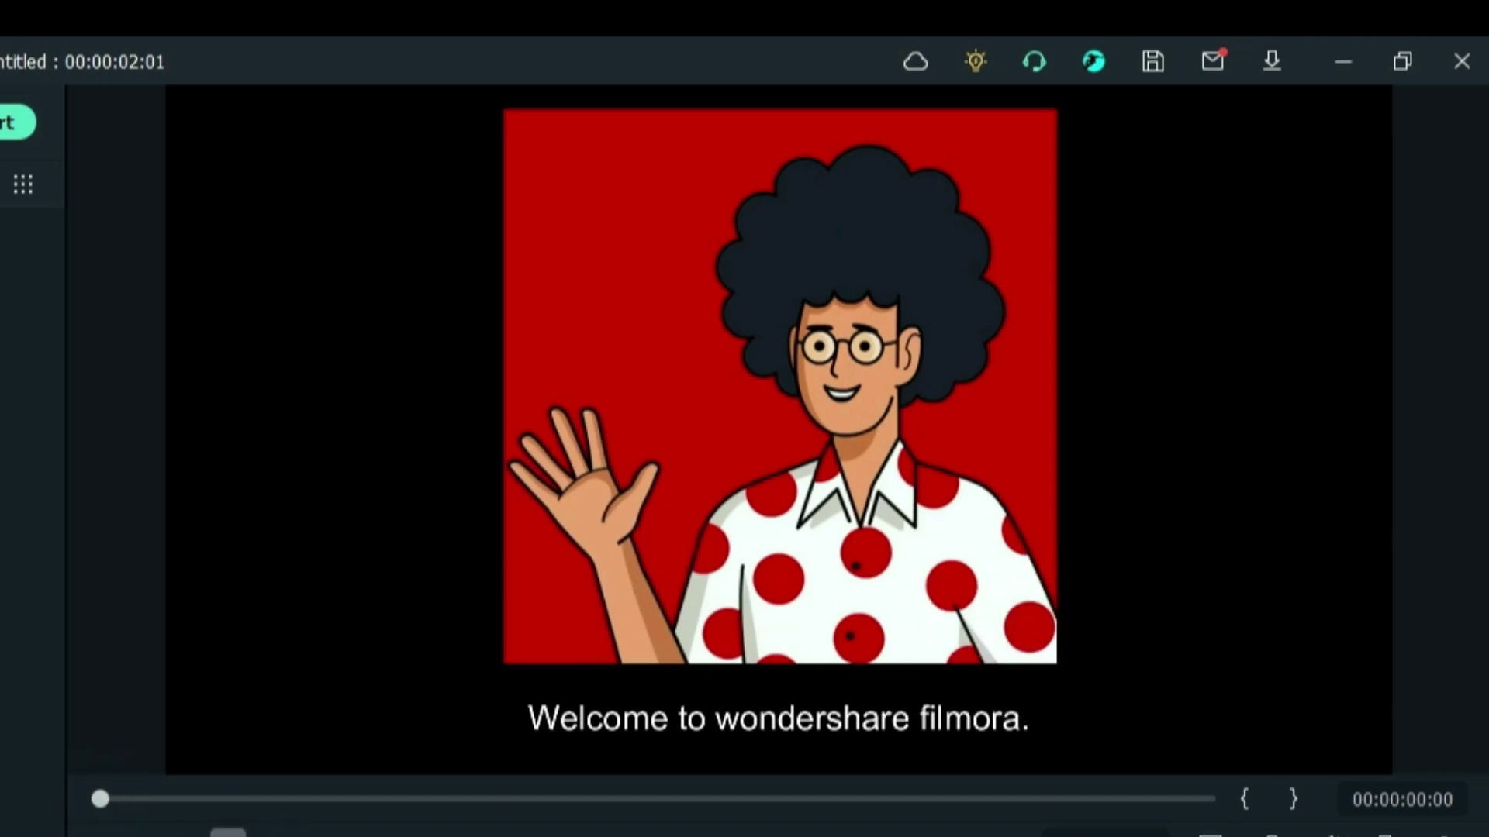
click(227, 829)
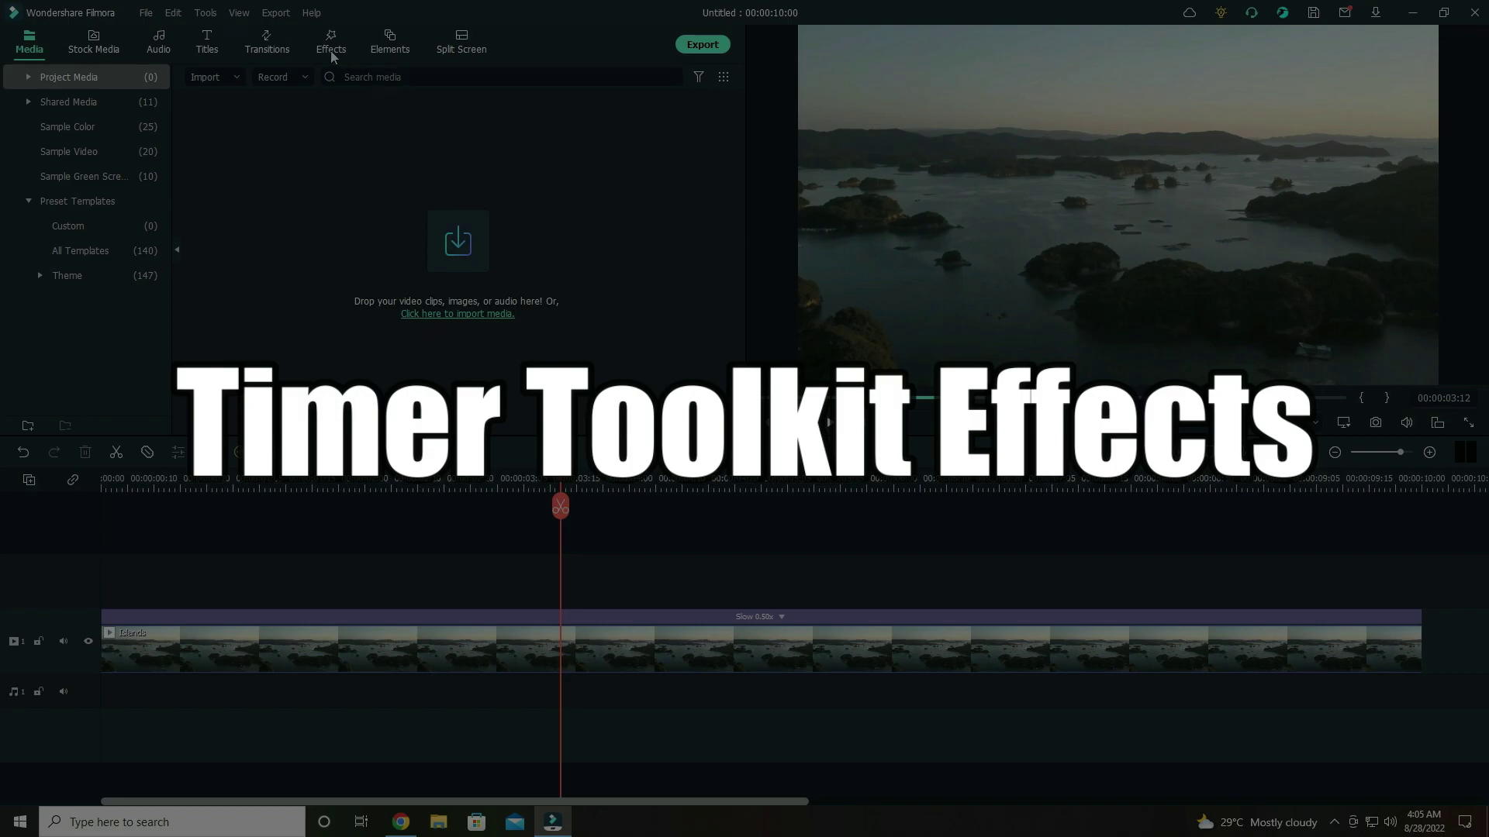
Search the Effects library for 'timer' and scroll down to the countdown timer results
click(332, 55)
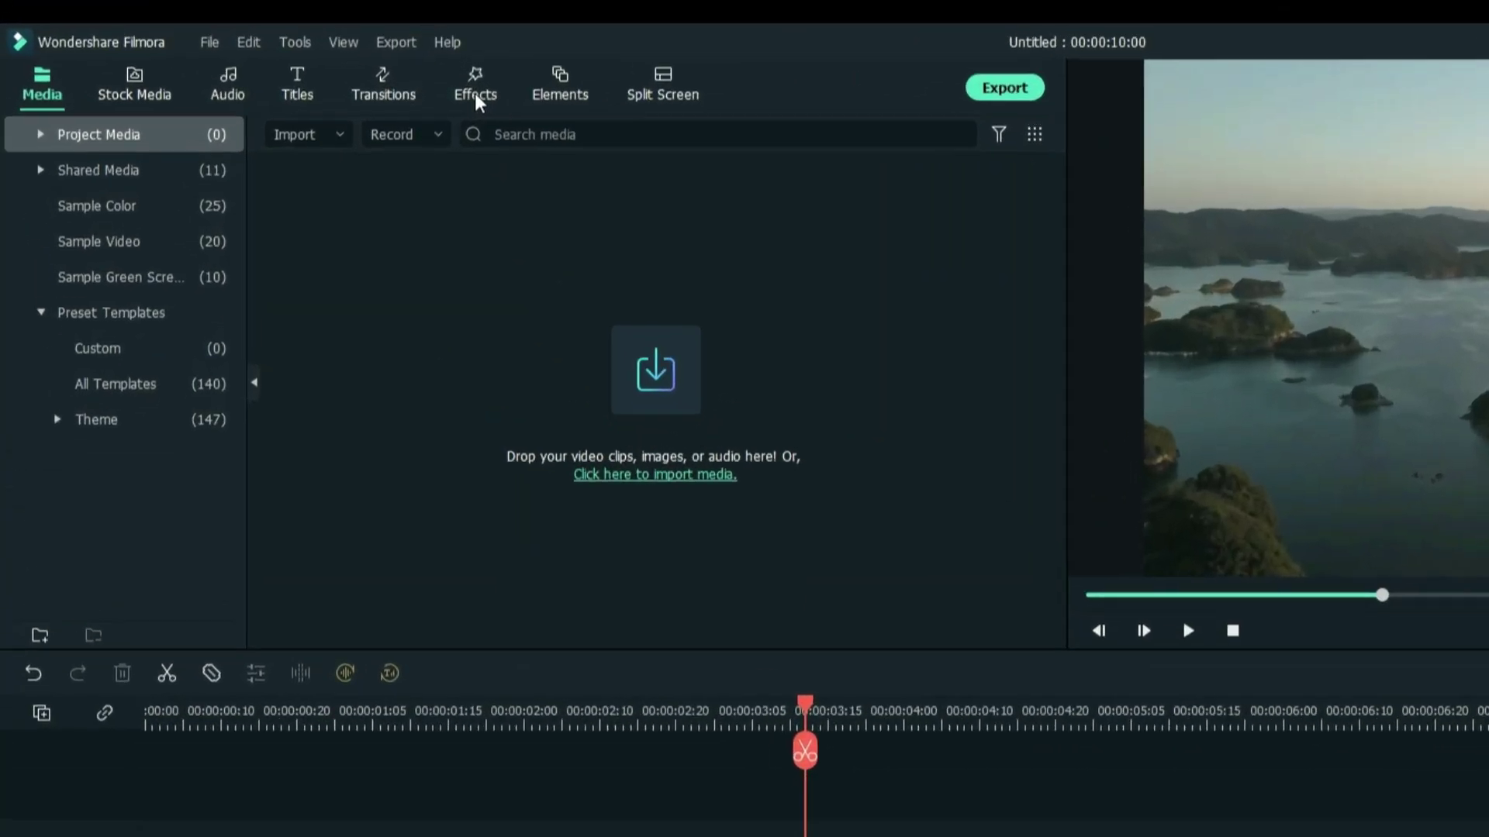
click(332, 57)
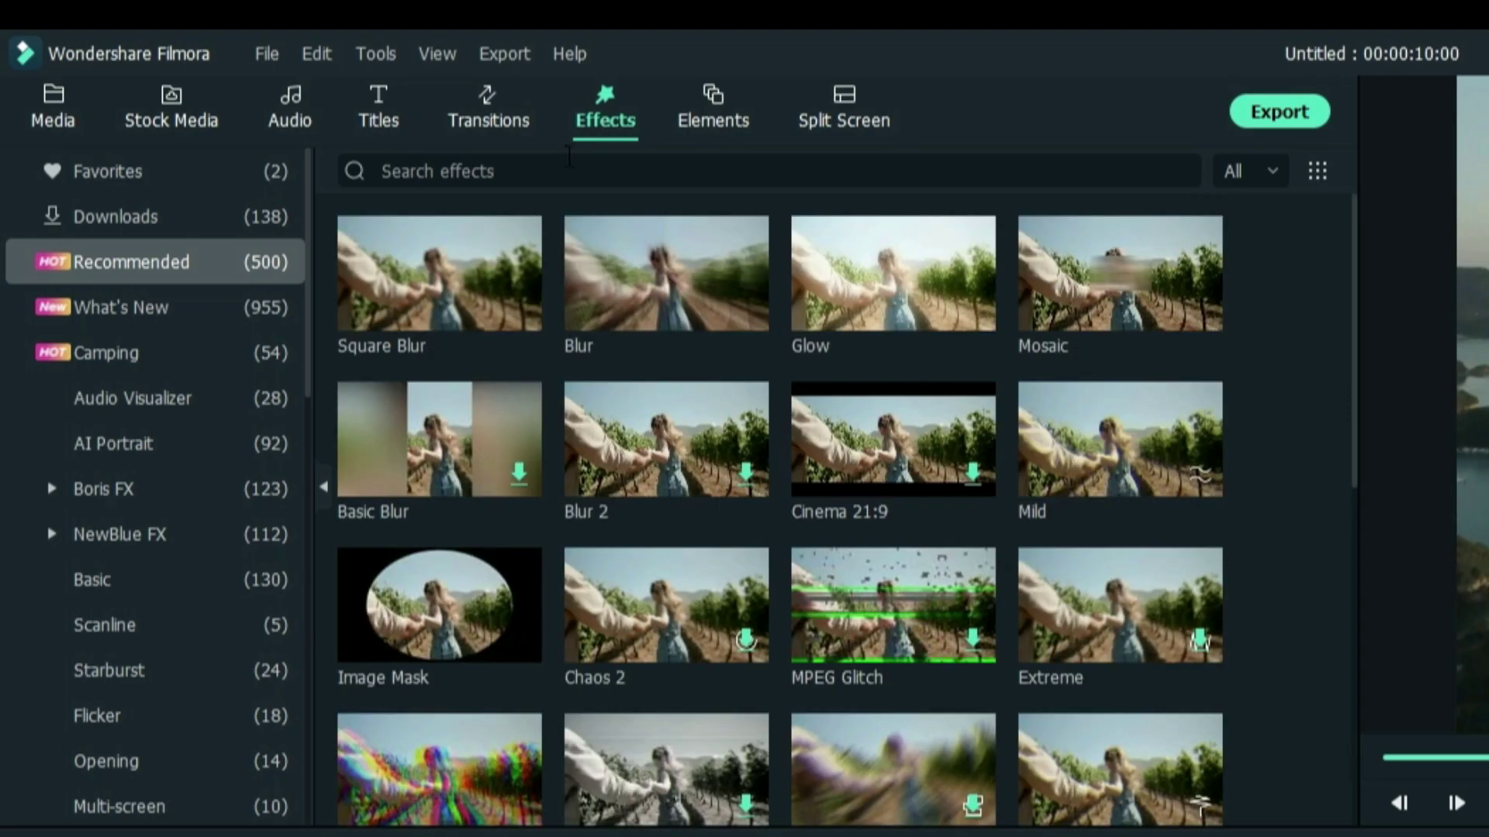
click(564, 167)
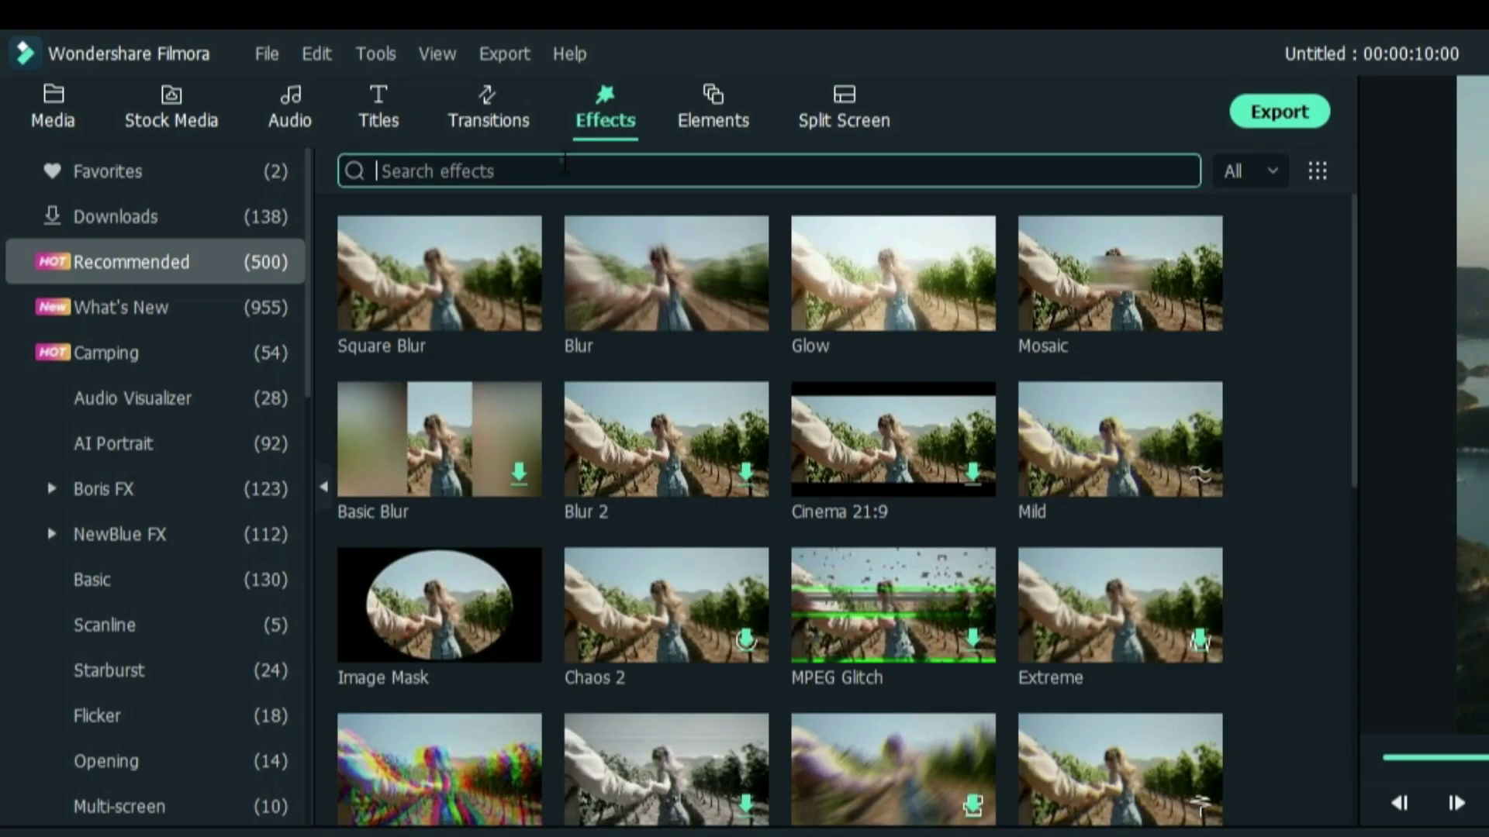
text(tim)
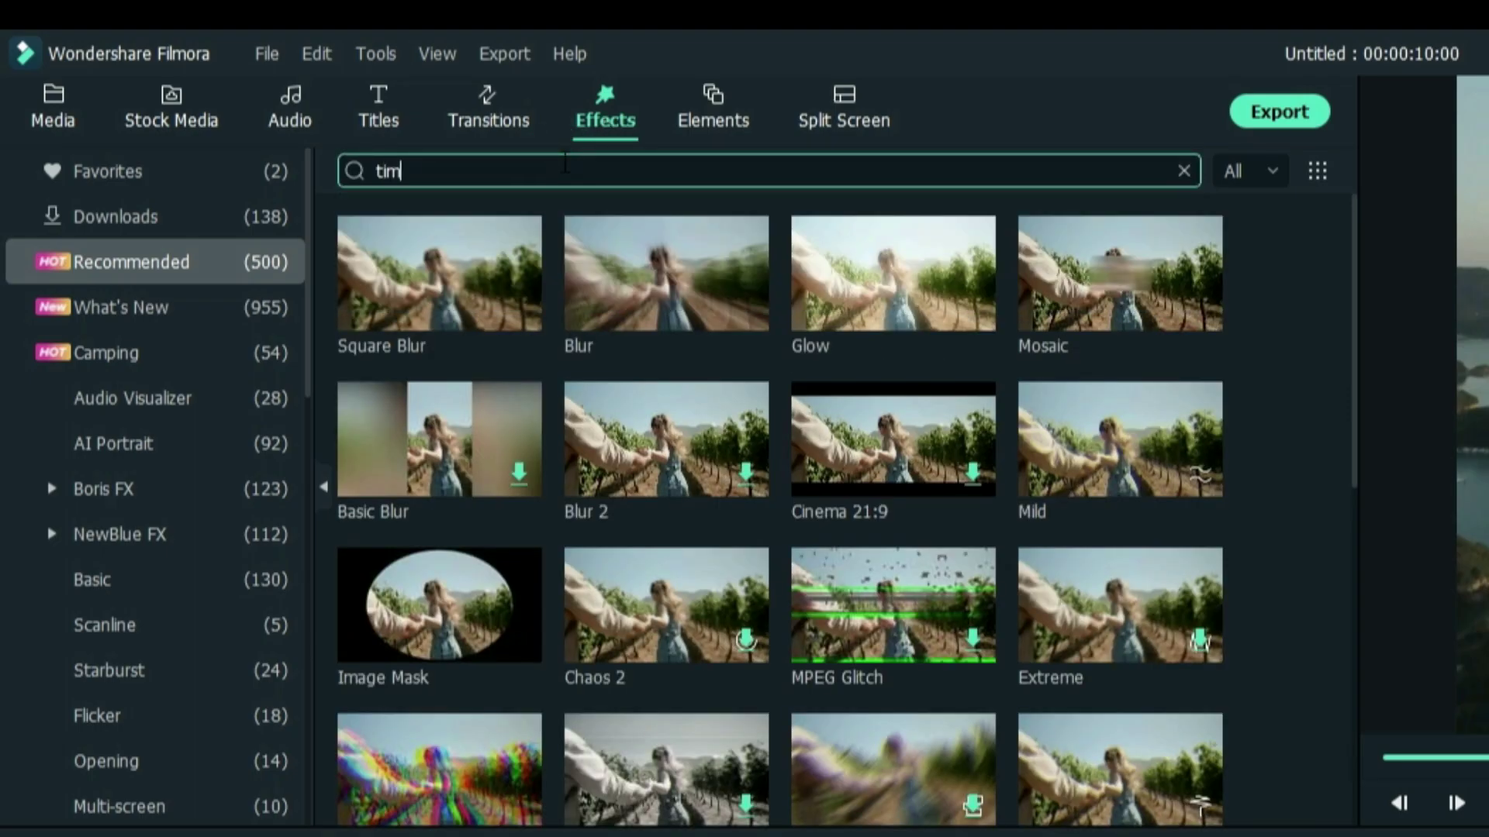
text(er)
key(Return)
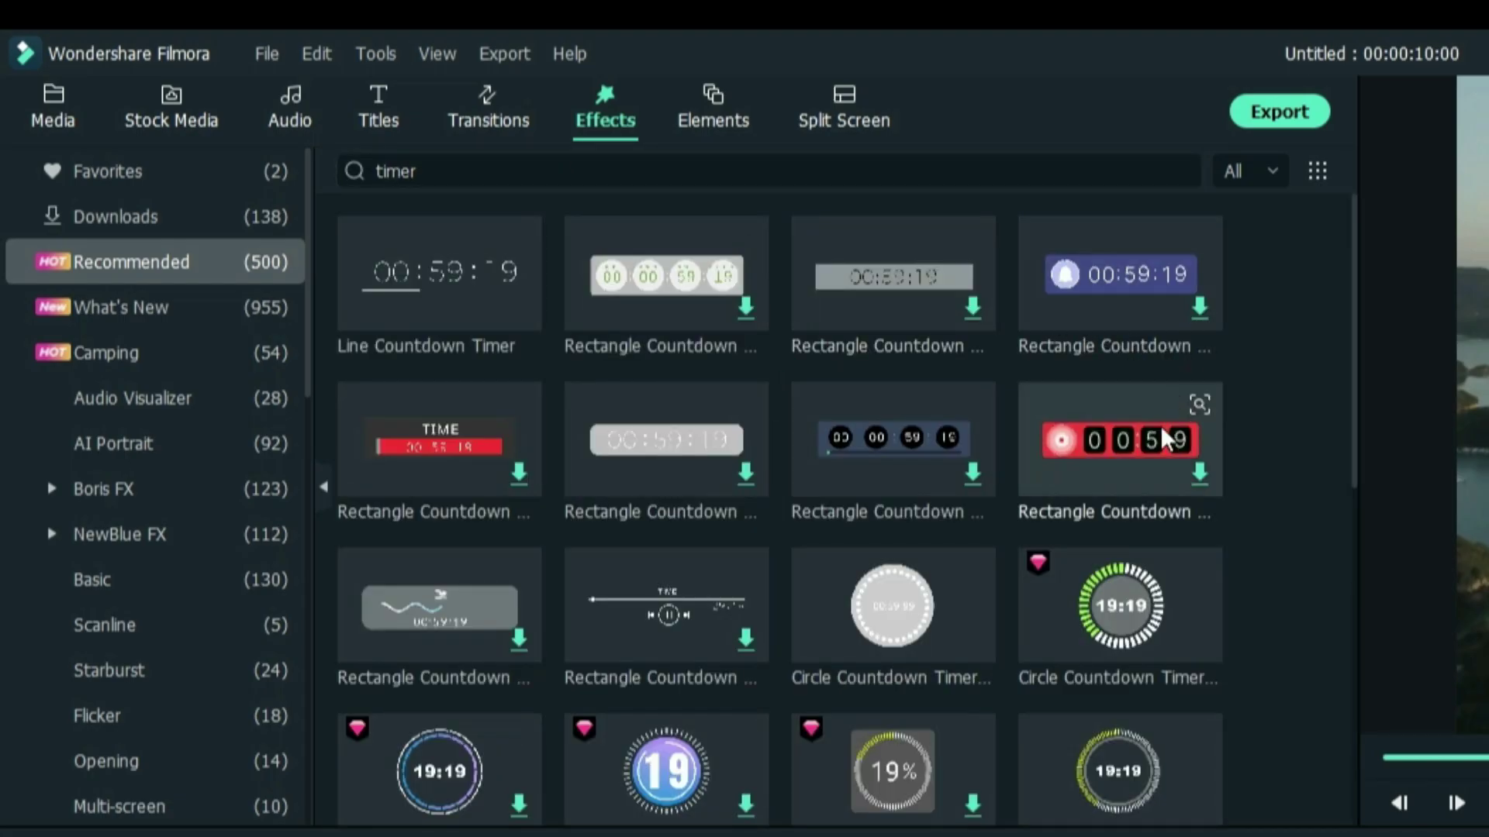
mouse_move(1355, 420)
mouse_down()
mouse_move(1353, 744)
mouse_move(1341, 411)
mouse_up()
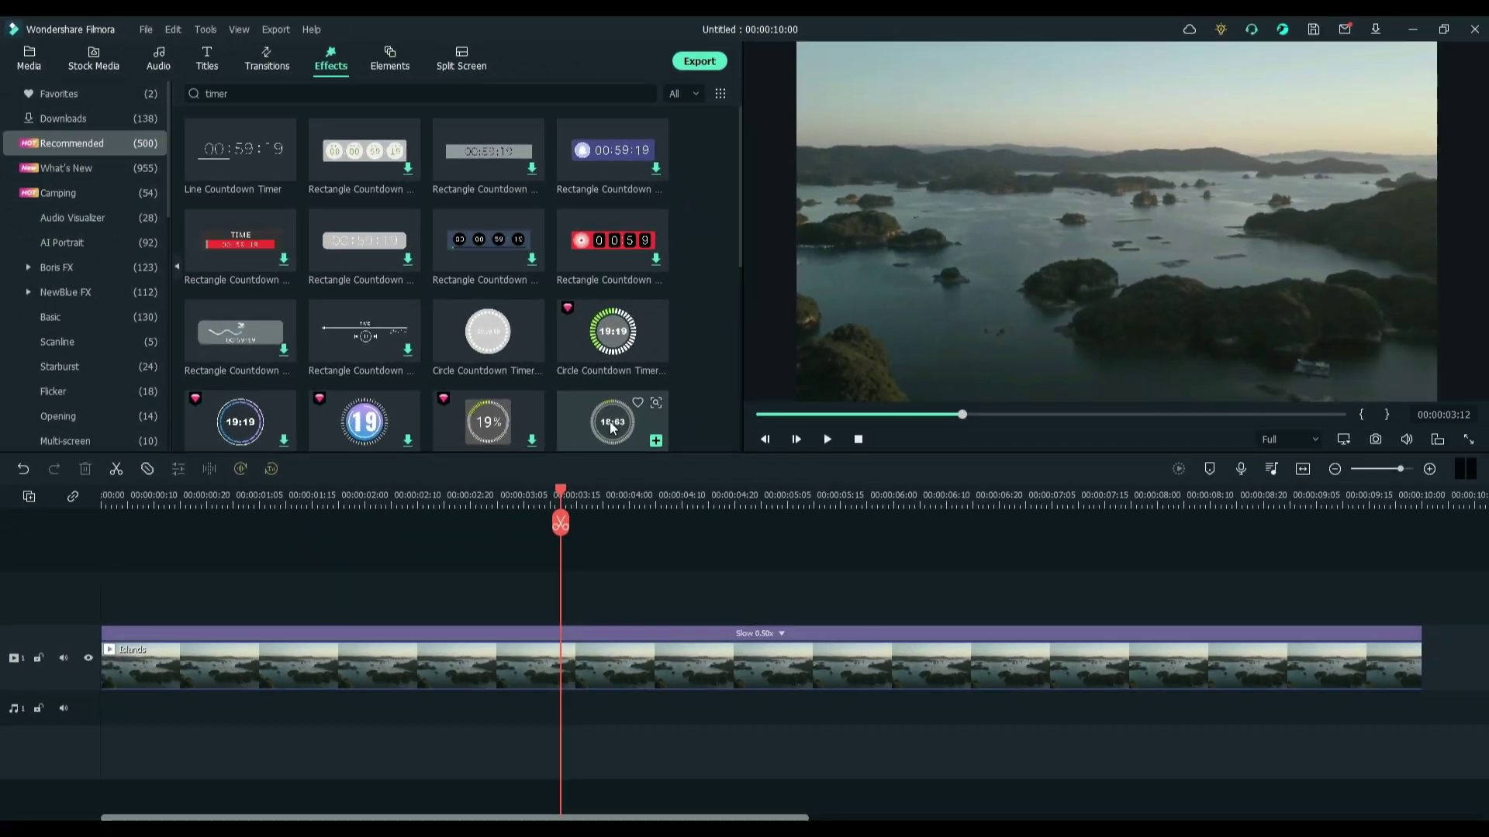
Place Circle Countdown Timer 10 on track 2 and stretch it to 00:00:10:00
drag(1118, 770, 109, 559)
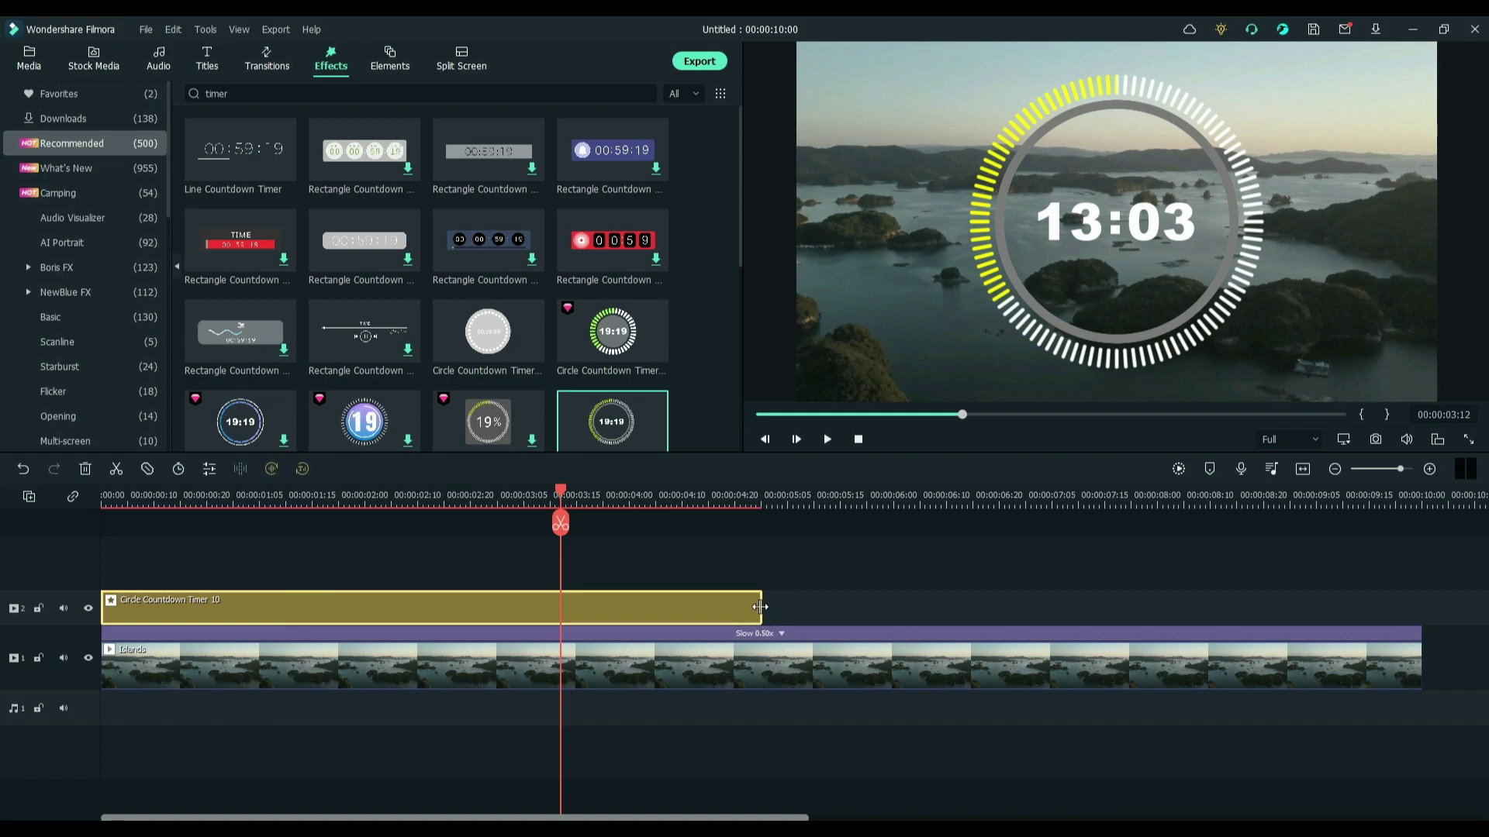
drag(760, 607, 1420, 624)
click(943, 551)
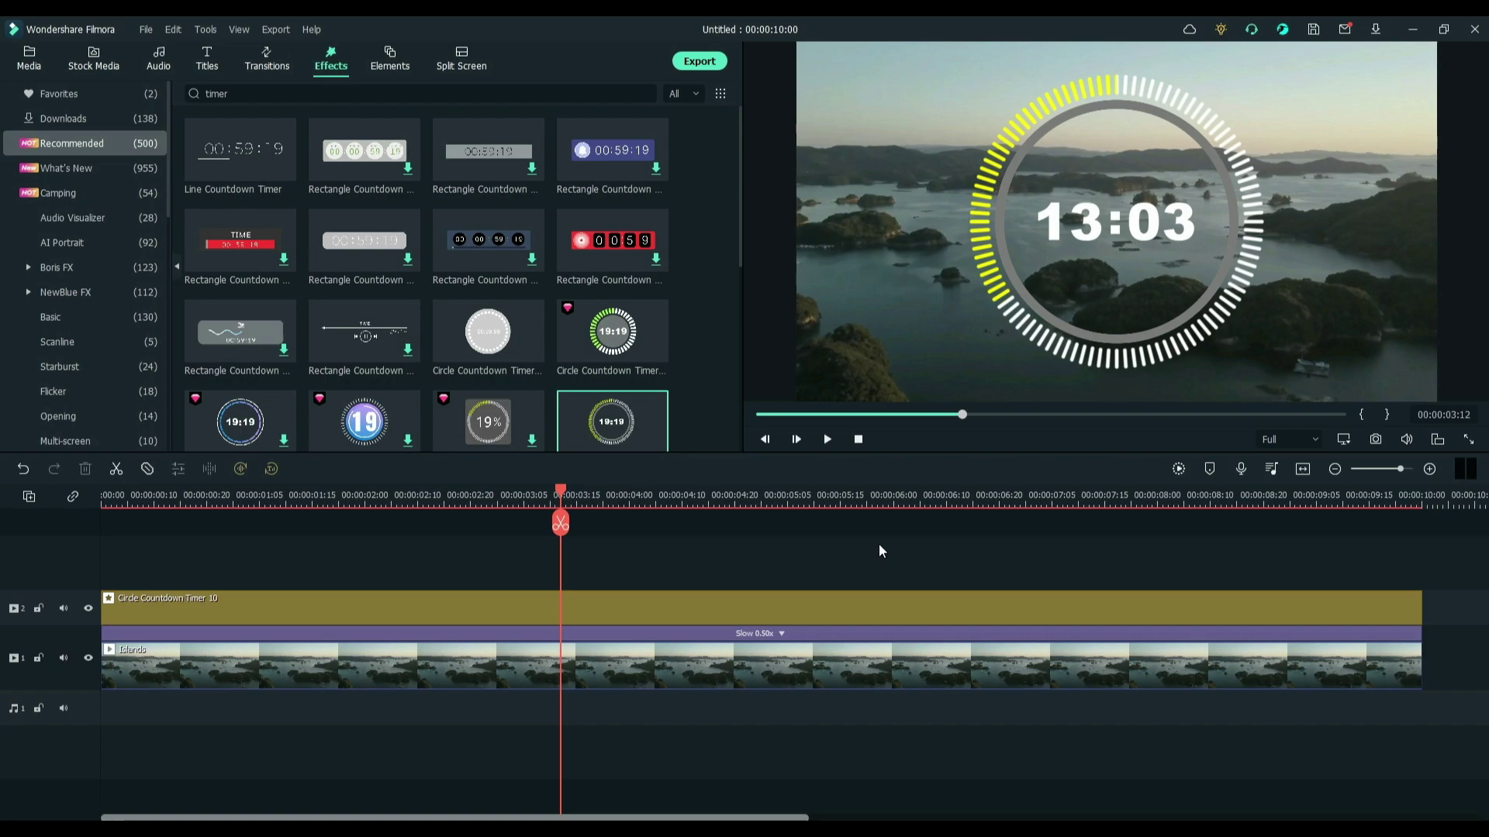
Check the Islands clip's duration without changing it, then reselect the timer clip
click(681, 661)
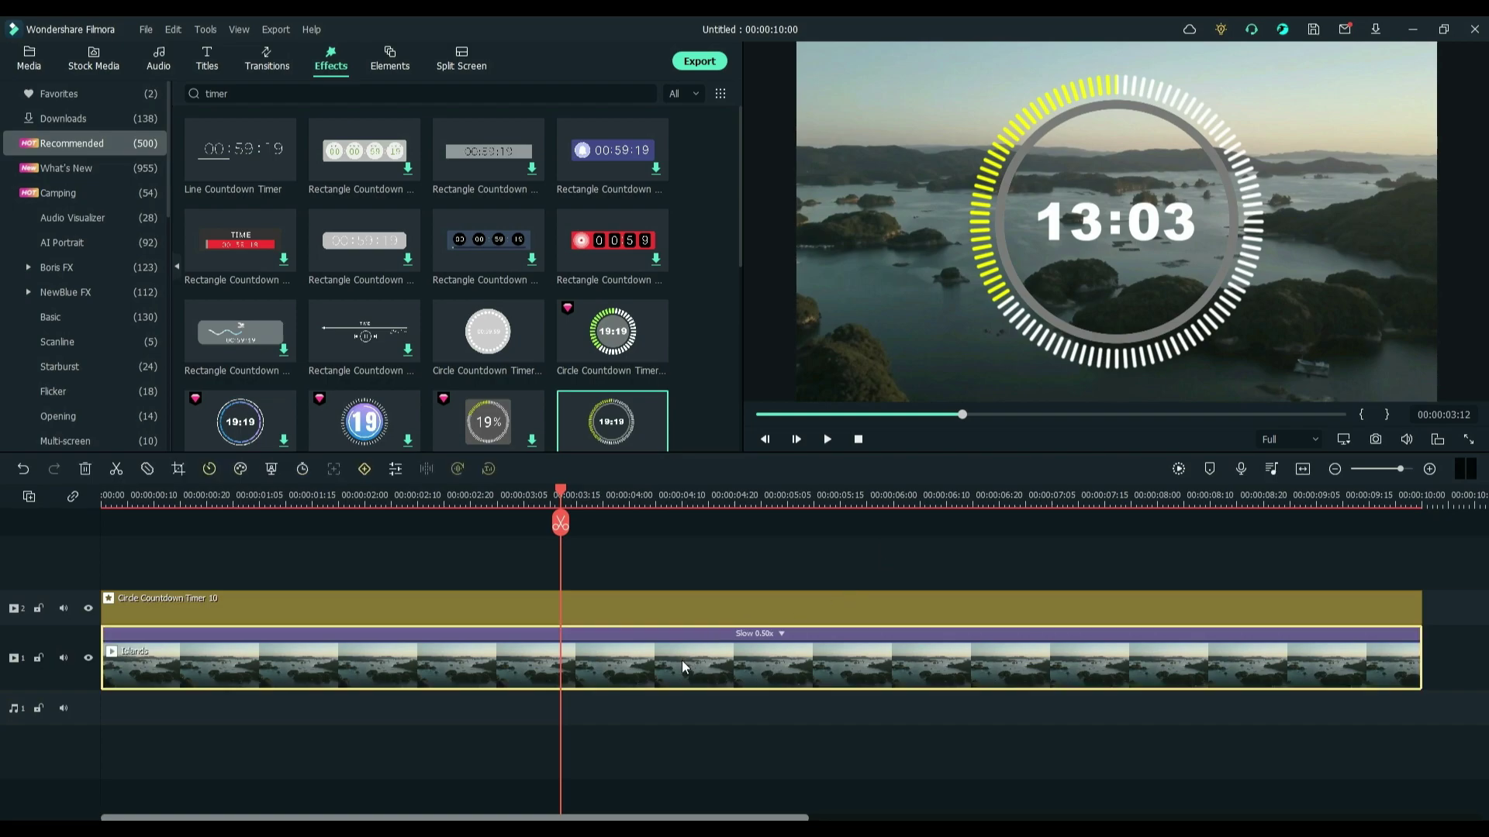
click(301, 471)
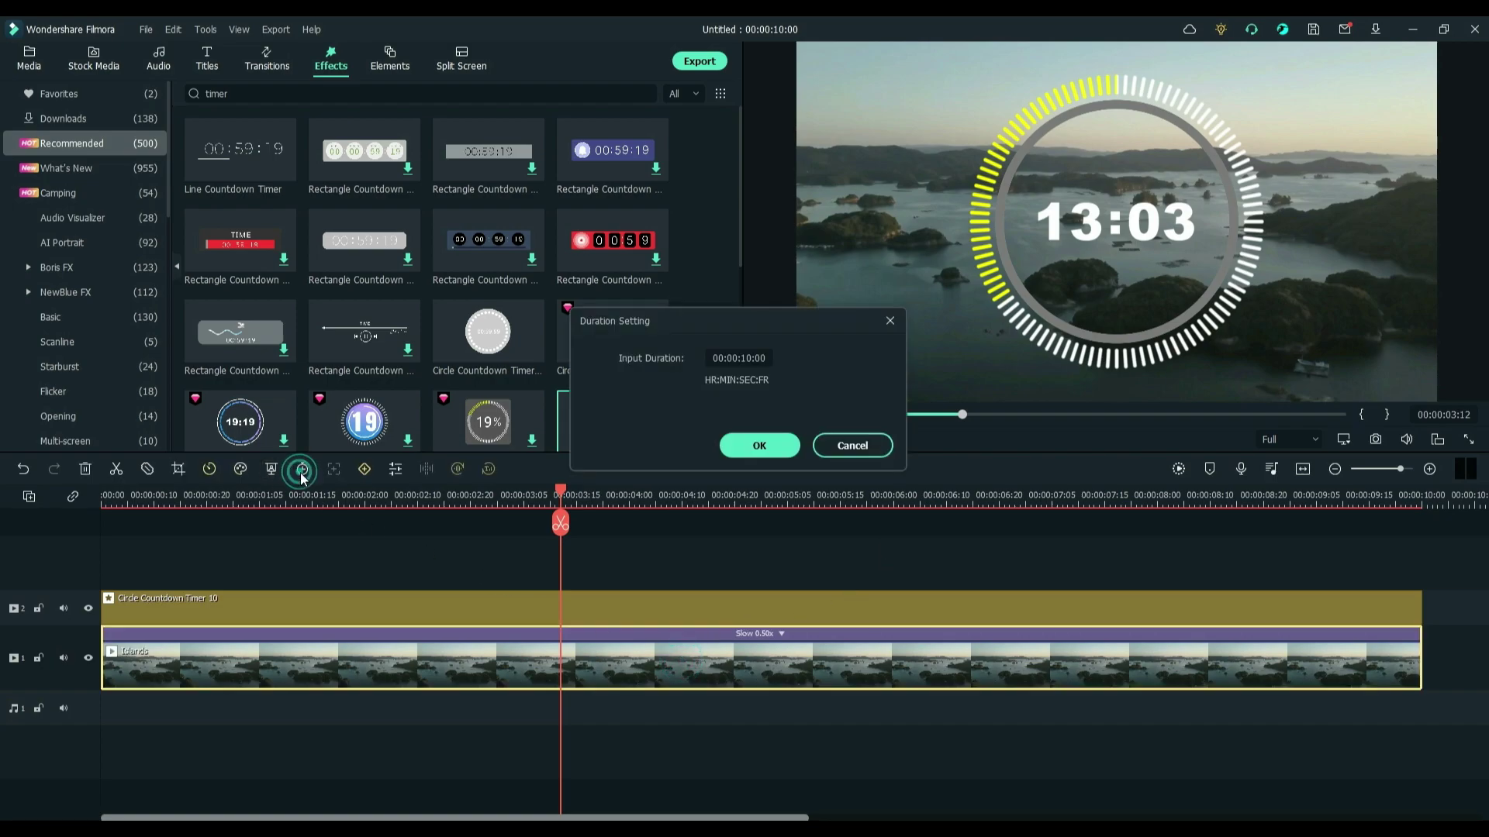
click(832, 445)
click(447, 605)
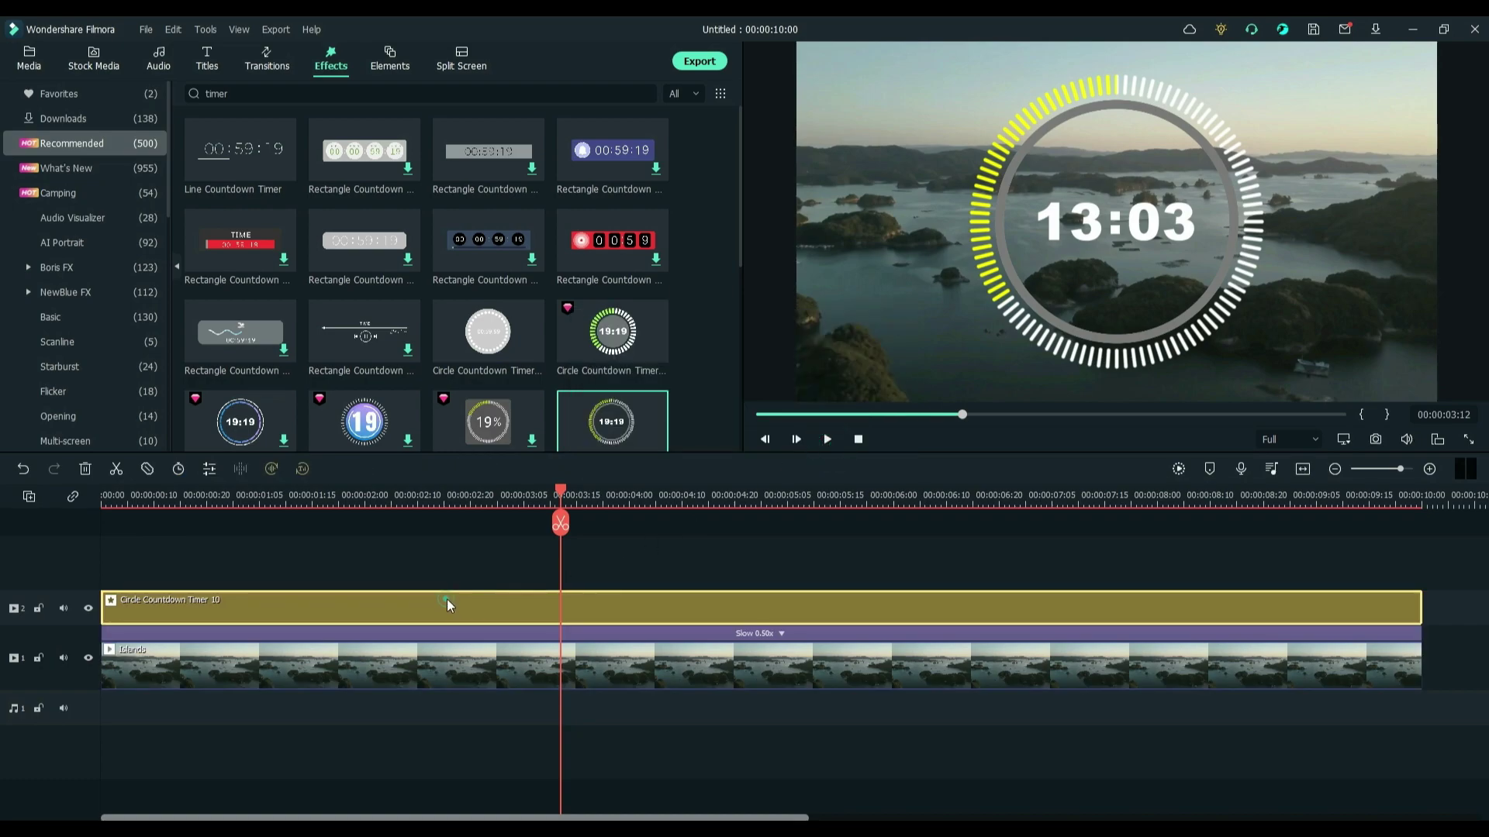
Set the timer's Speed to 1, Scale to 0.58 and Position to X 0.80, Y 0.28
double_click(447, 599)
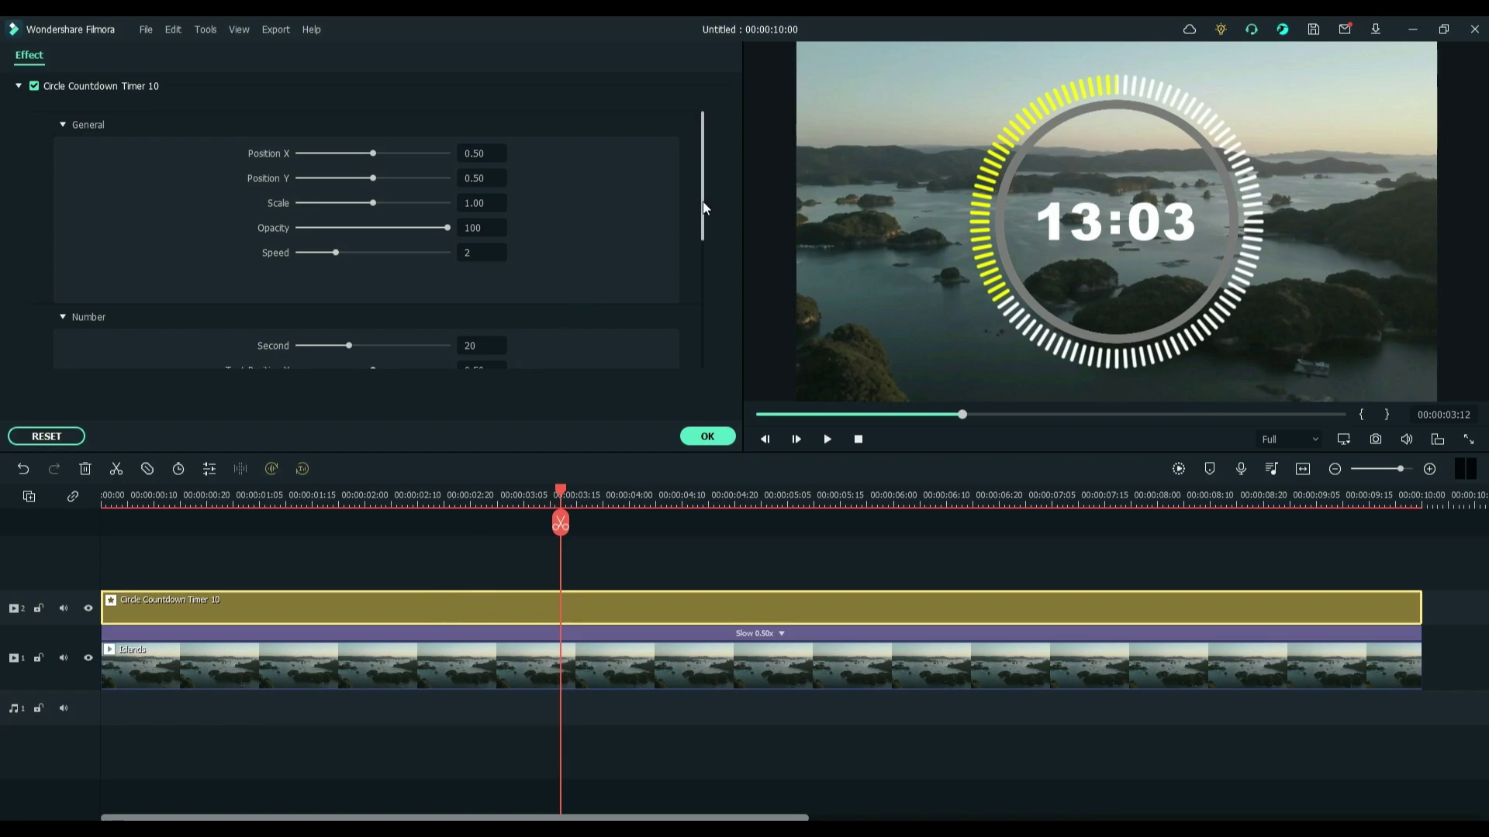
drag(702, 201, 702, 208)
drag(439, 221, 448, 216)
drag(335, 240, 305, 240)
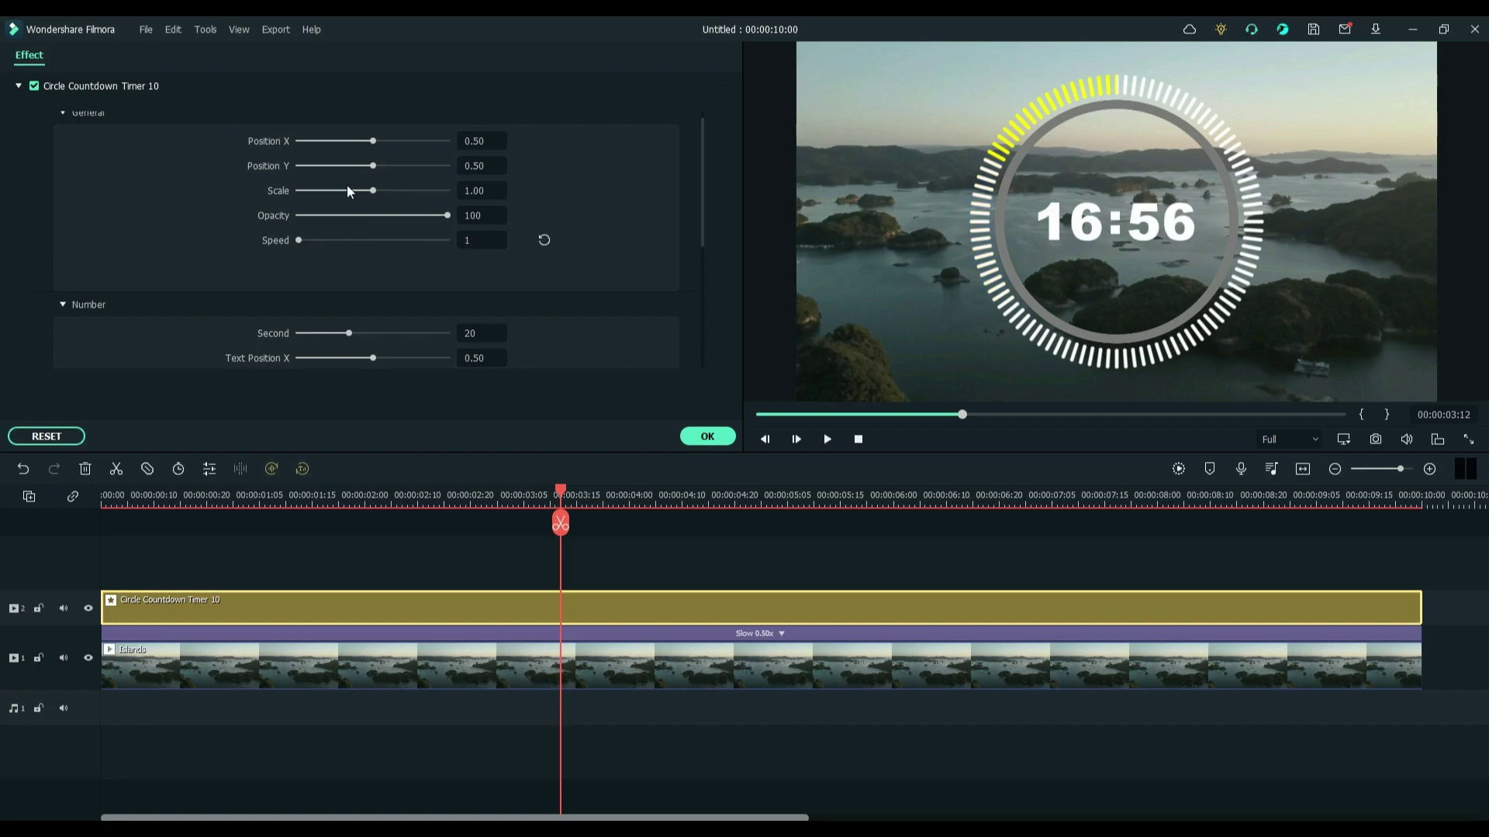
drag(373, 191, 387, 140)
Set the countdown to 10 seconds and the Text Scale to 1.28
drag(701, 203, 702, 277)
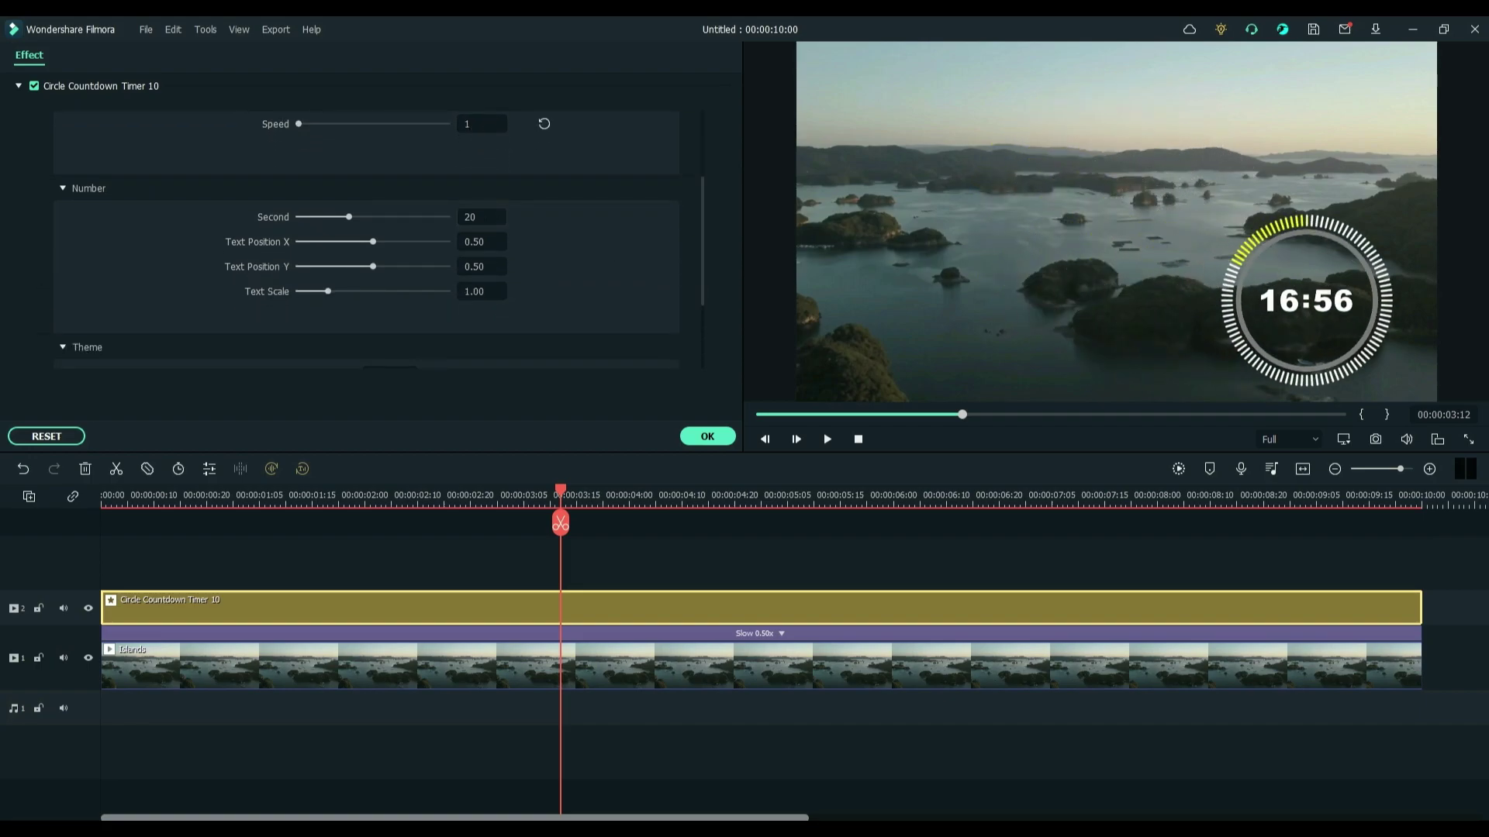
text(0)
key(Return)
drag(328, 291, 345, 292)
drag(701, 282, 702, 341)
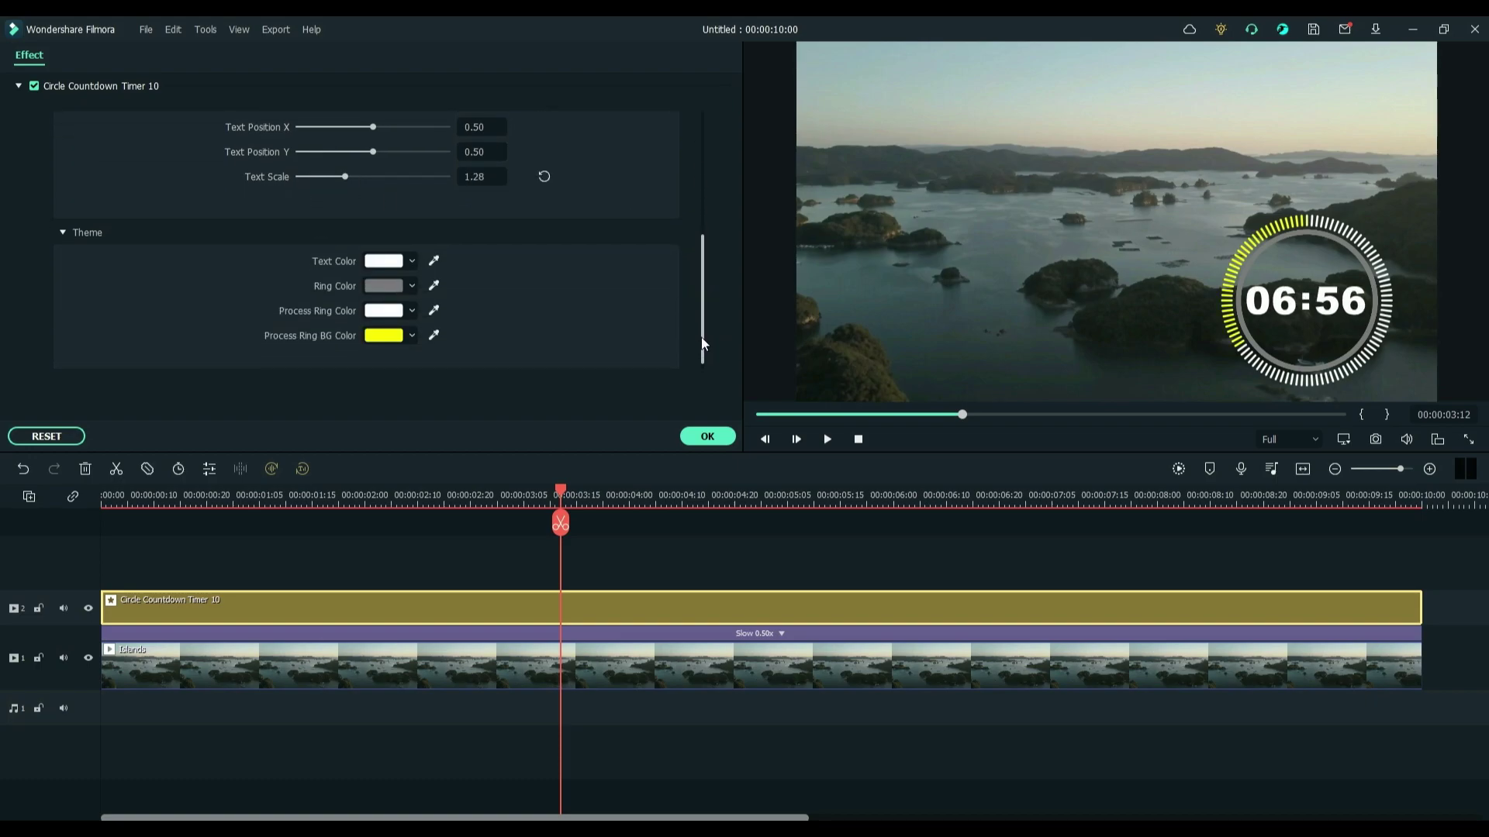
Make the timer's ring colour black after trying dark red and pale green
click(411, 285)
click(412, 359)
click(411, 284)
click(453, 303)
click(409, 284)
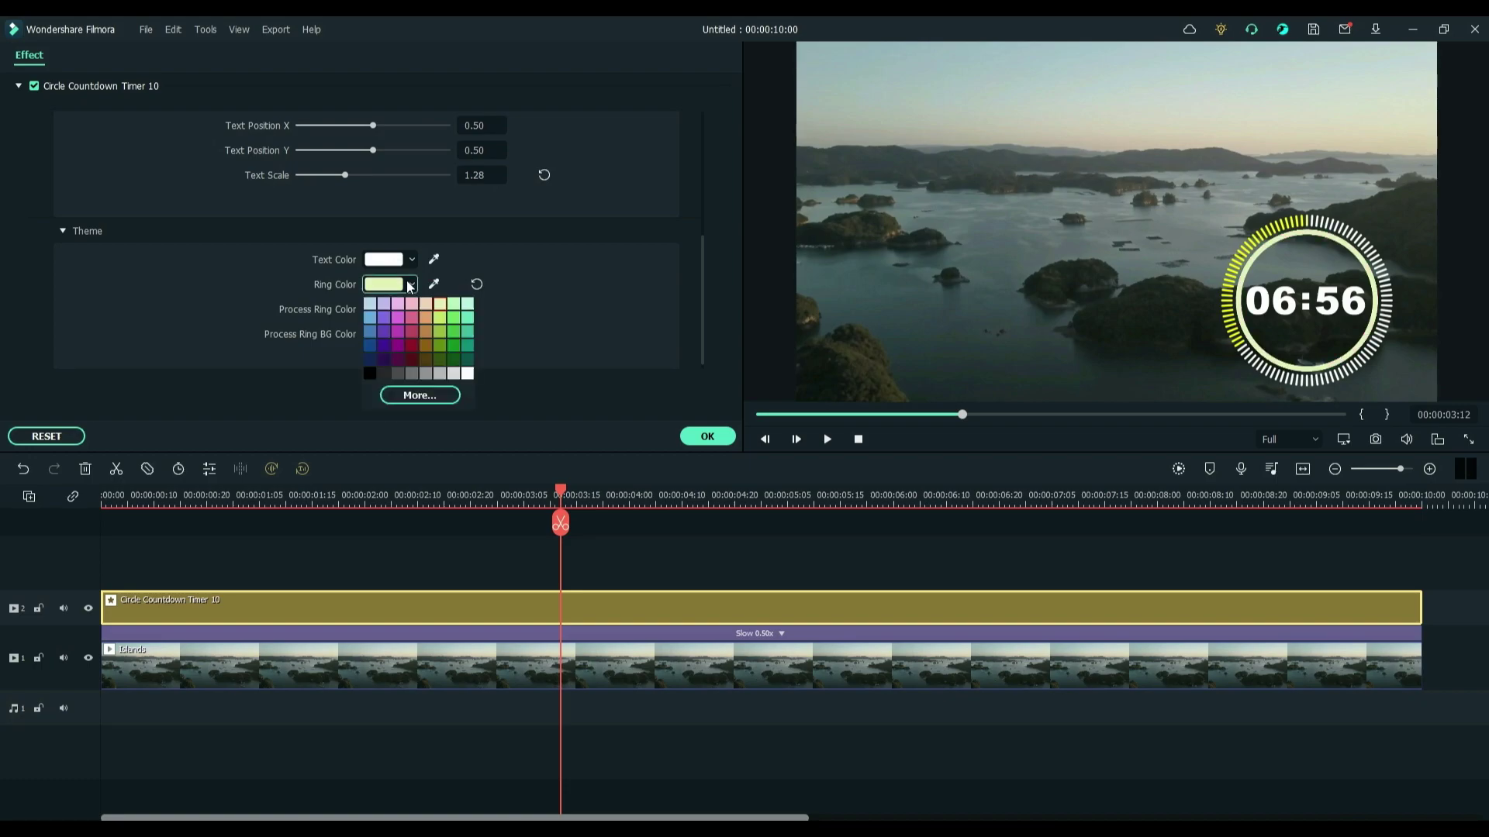
click(370, 373)
Make the progress ring white and its background teal
click(402, 310)
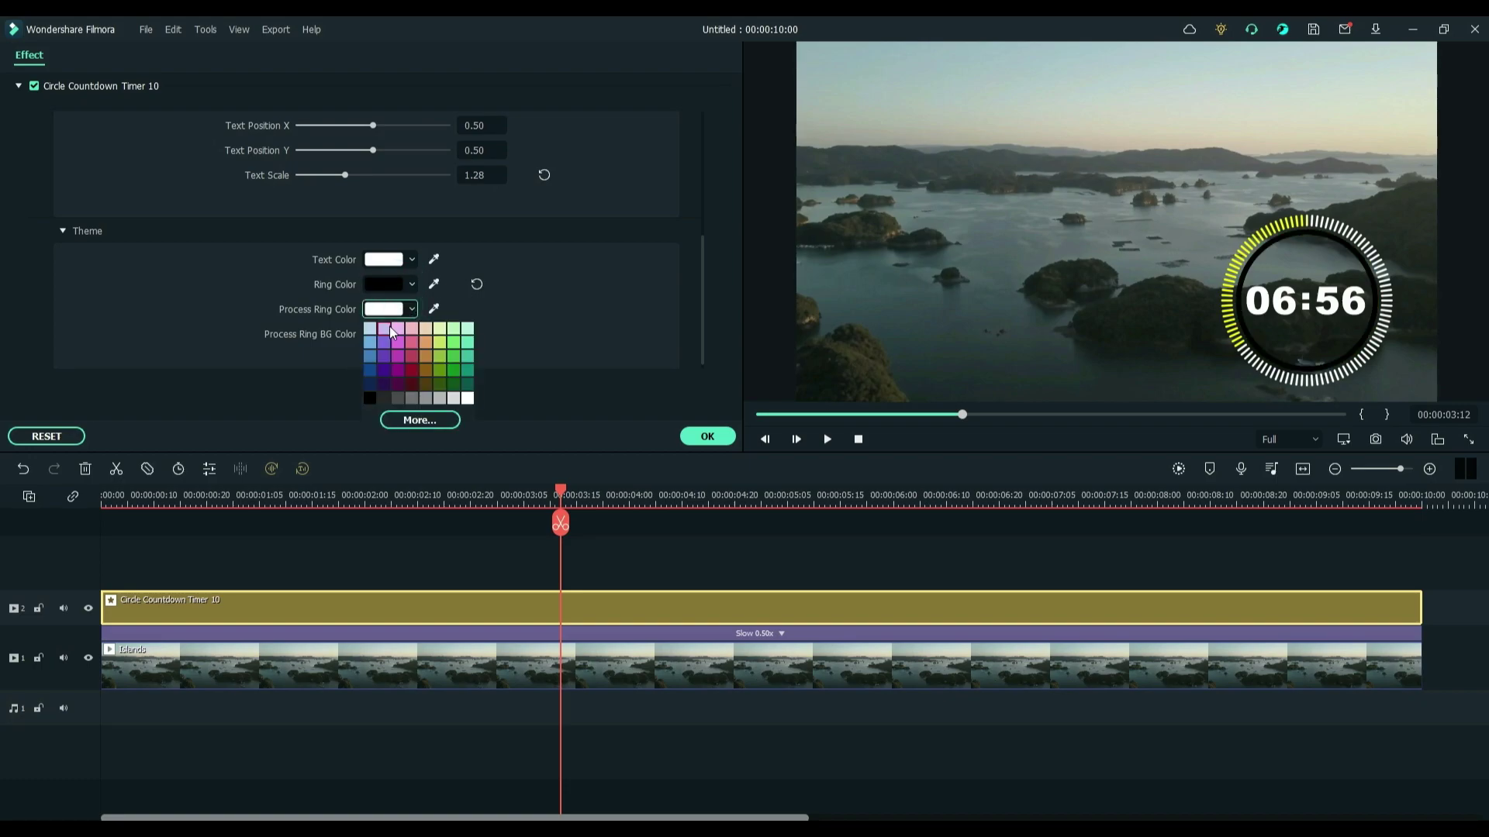
click(467, 356)
click(394, 310)
click(468, 398)
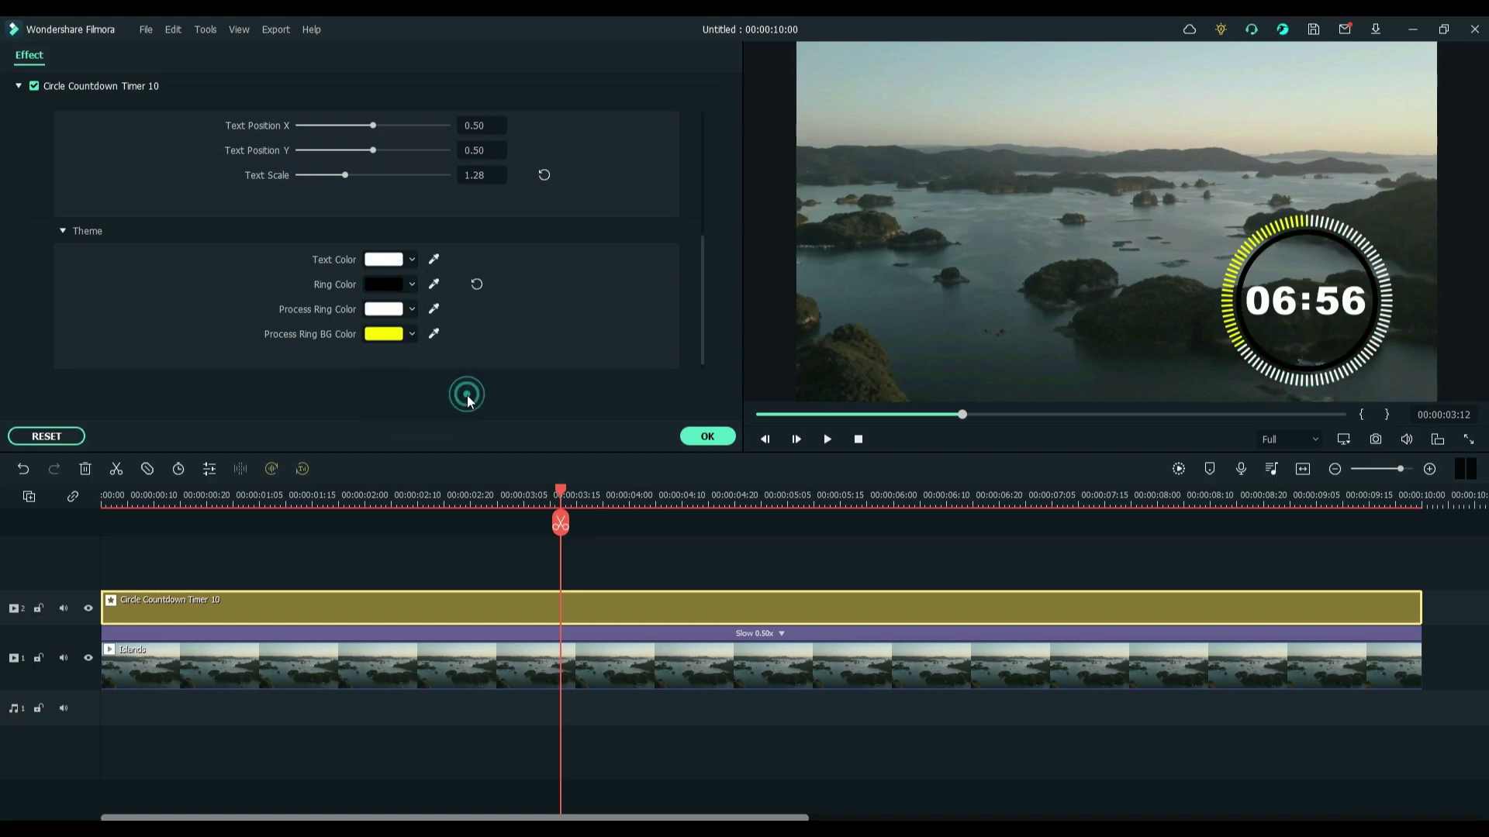
click(411, 334)
click(467, 394)
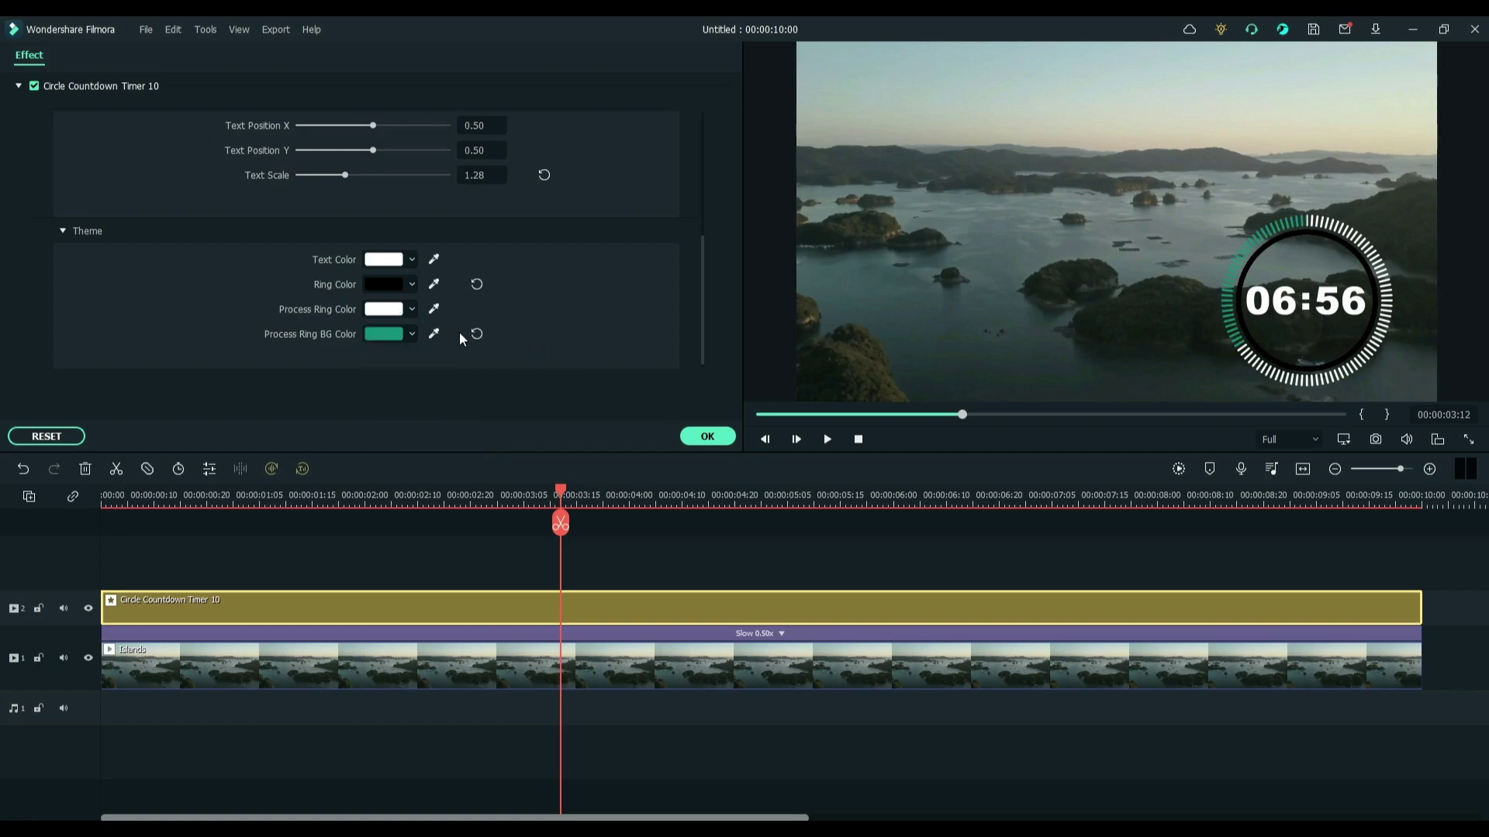
Apply the timer settings with OK and play the island footage to watch the countdown
click(707, 436)
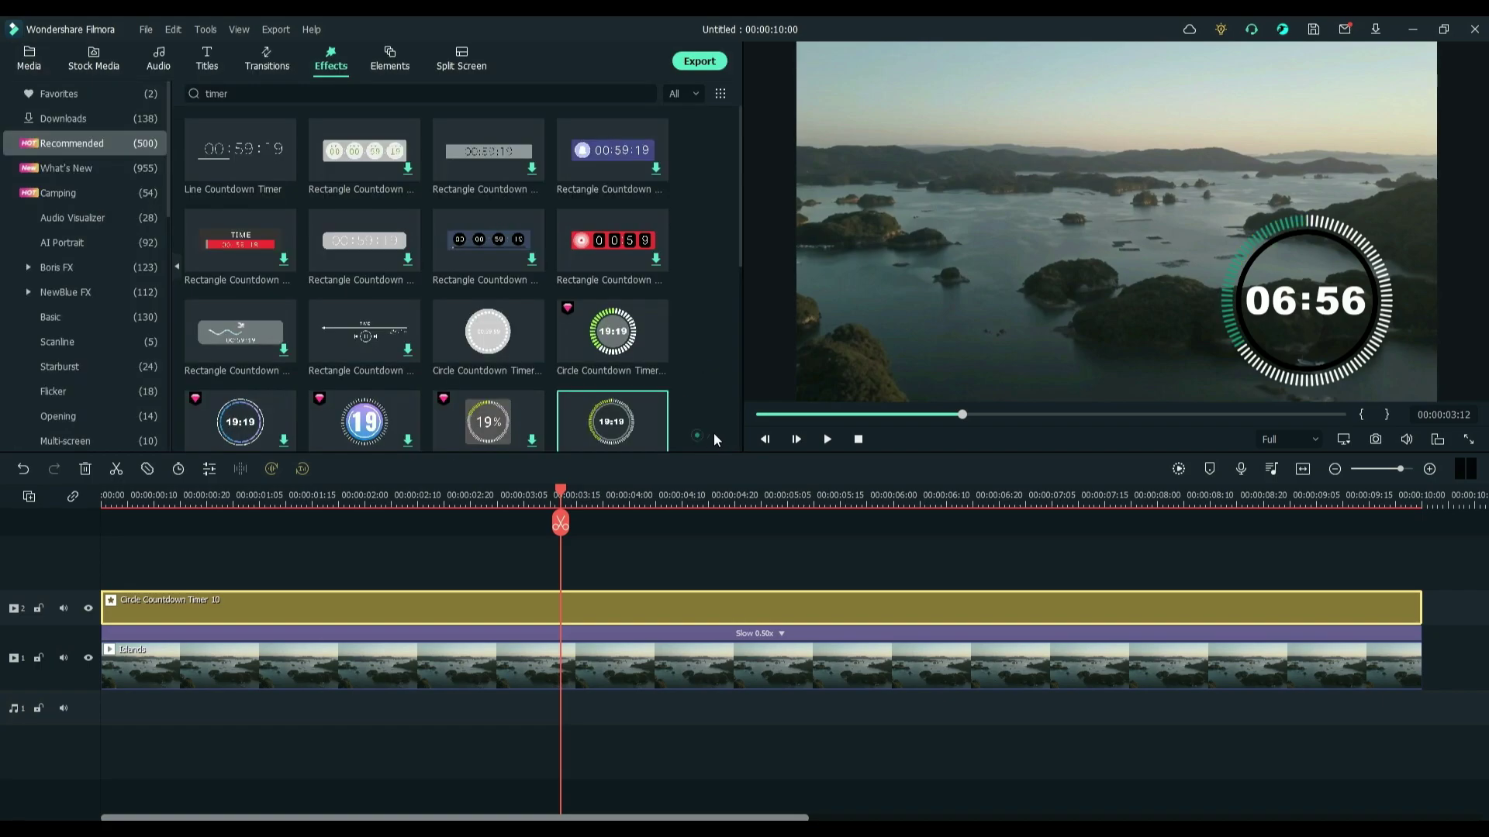
click(827, 439)
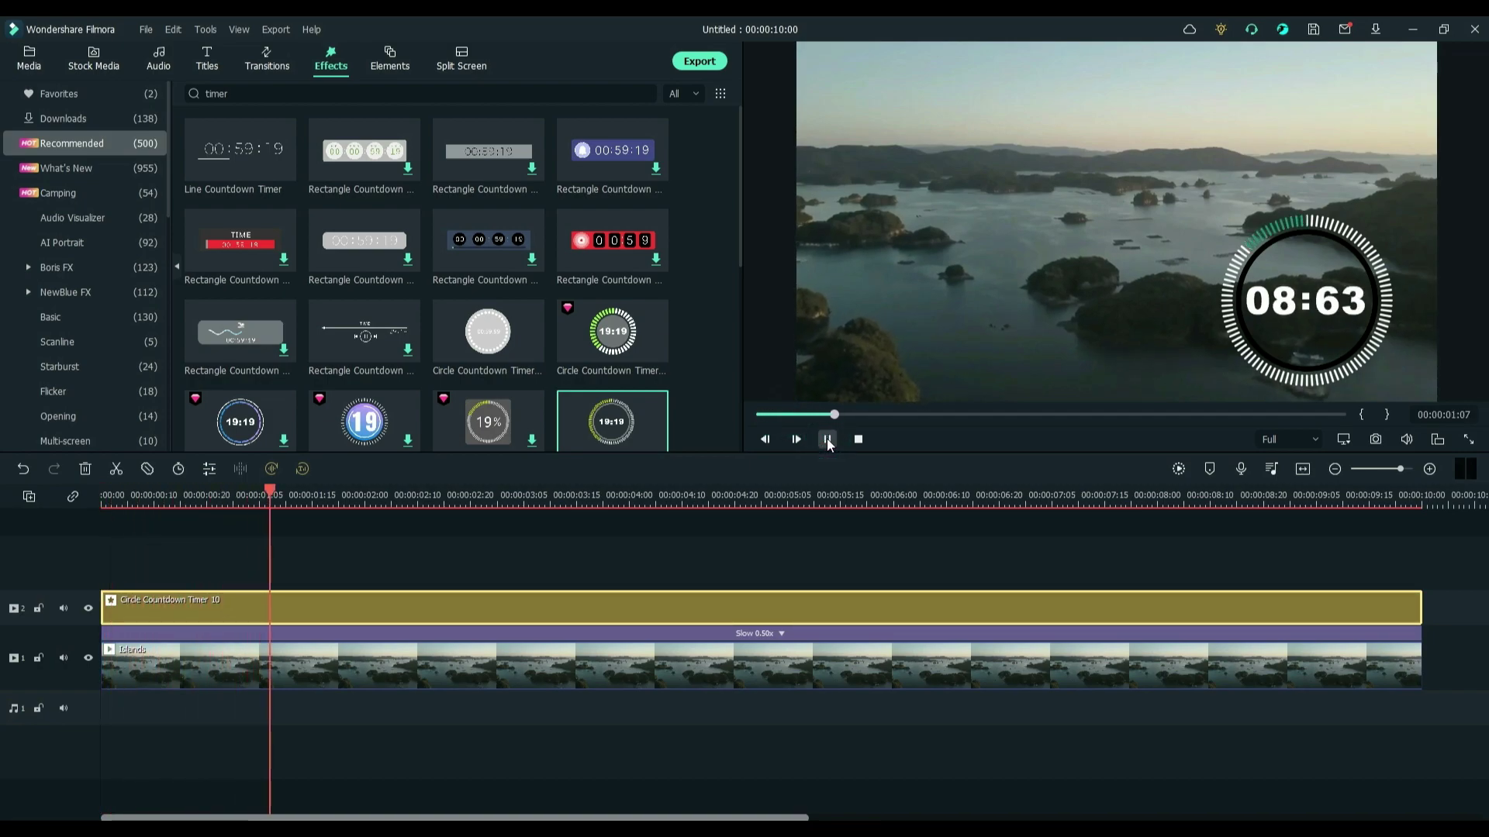